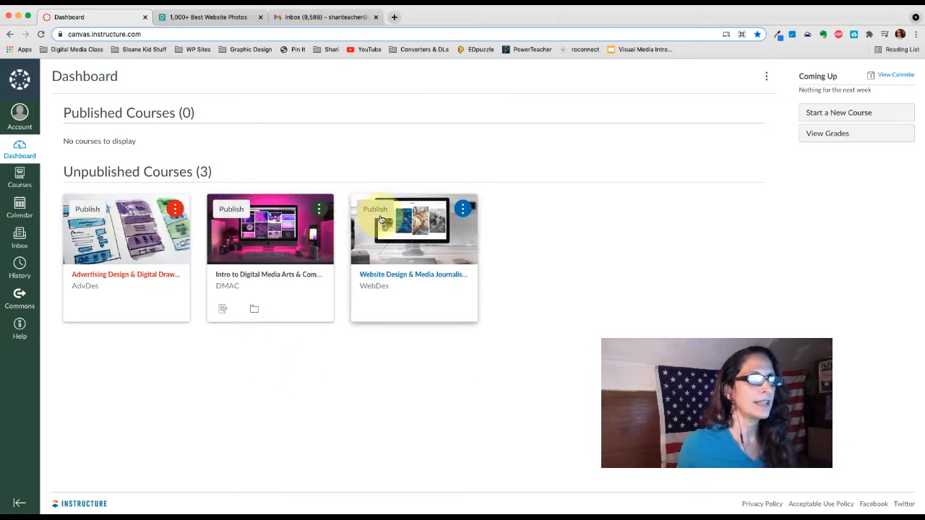
- Open the Advertising Design course's quizzes and create a new quiz
click(143, 279)
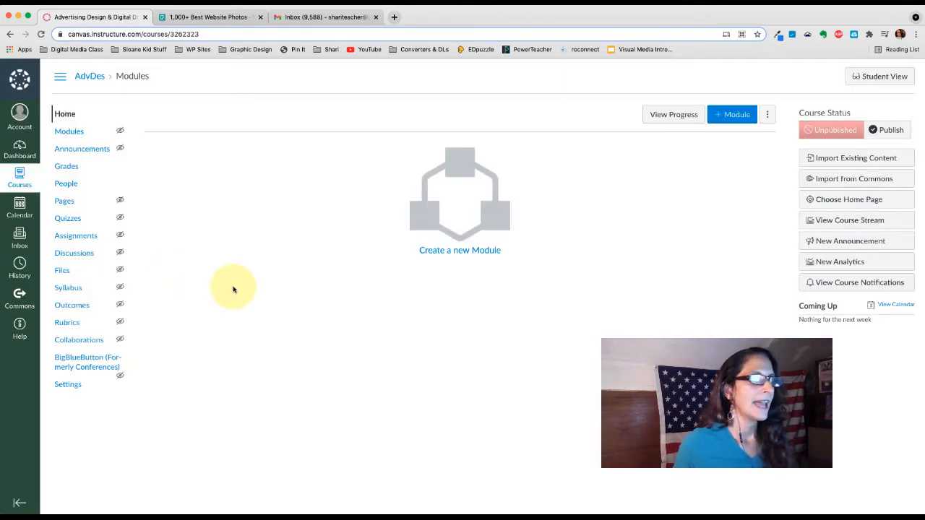
click(71, 220)
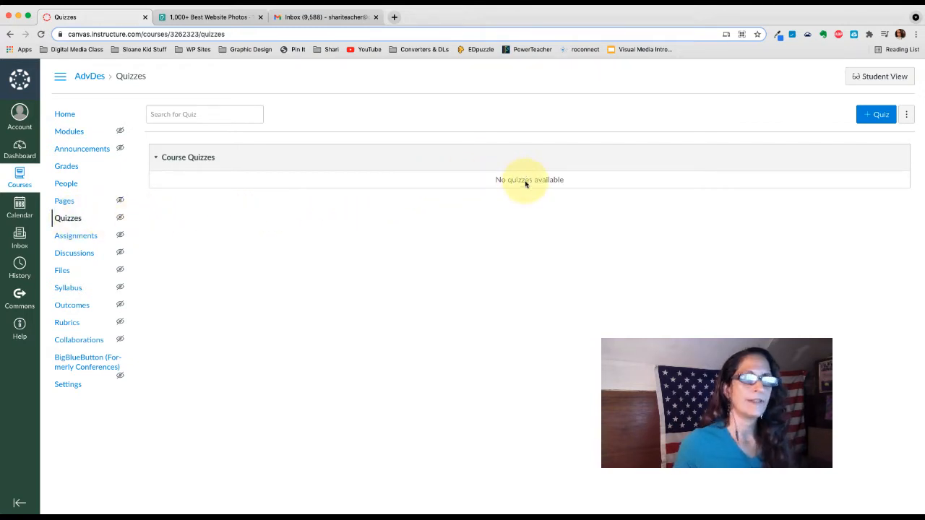
click(885, 116)
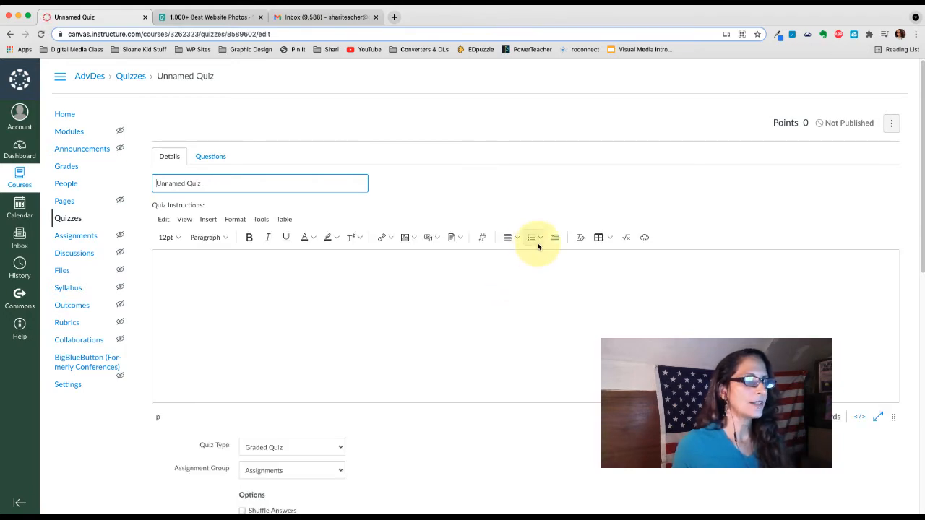
scroll(538, 246, down, 10)
scroll(537, 247, up, 15)
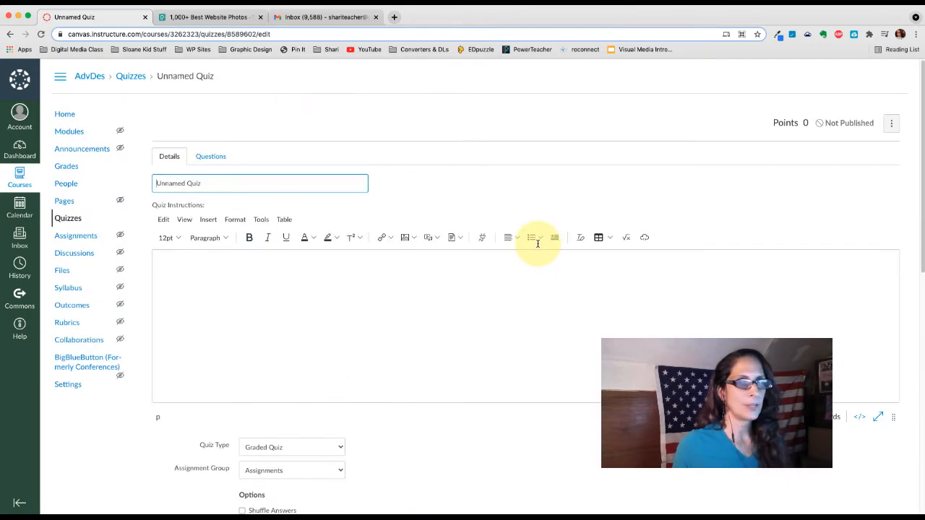
- Name the quiz "Logo Lesson 1 Quiz"
triple_click(249, 185)
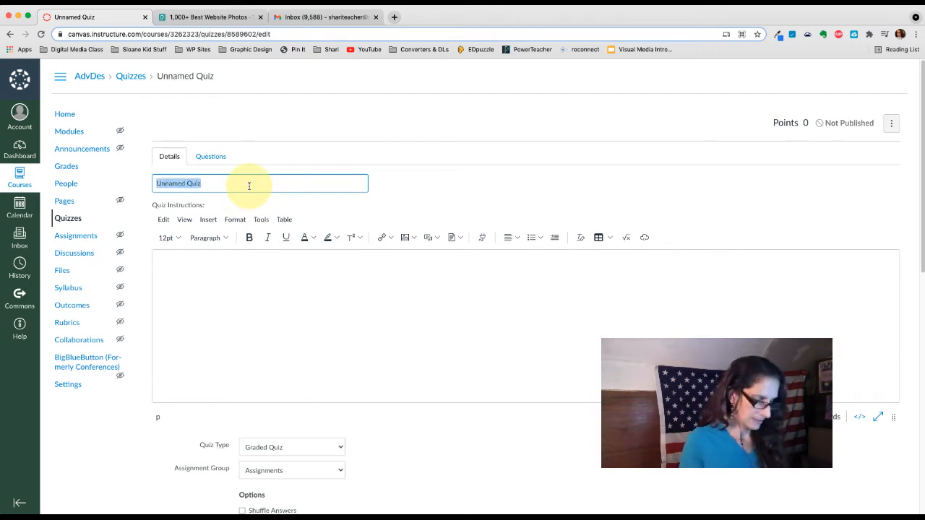
text(Log)
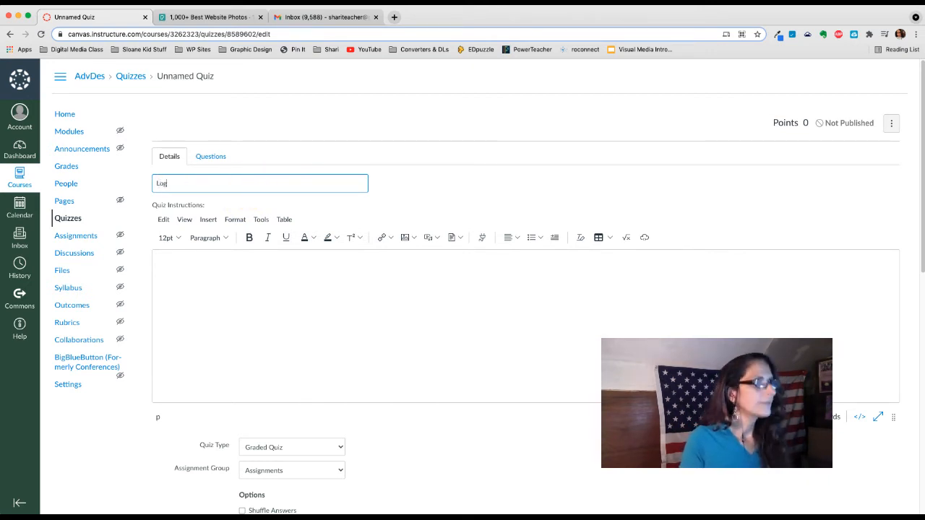
text(o Lesson)
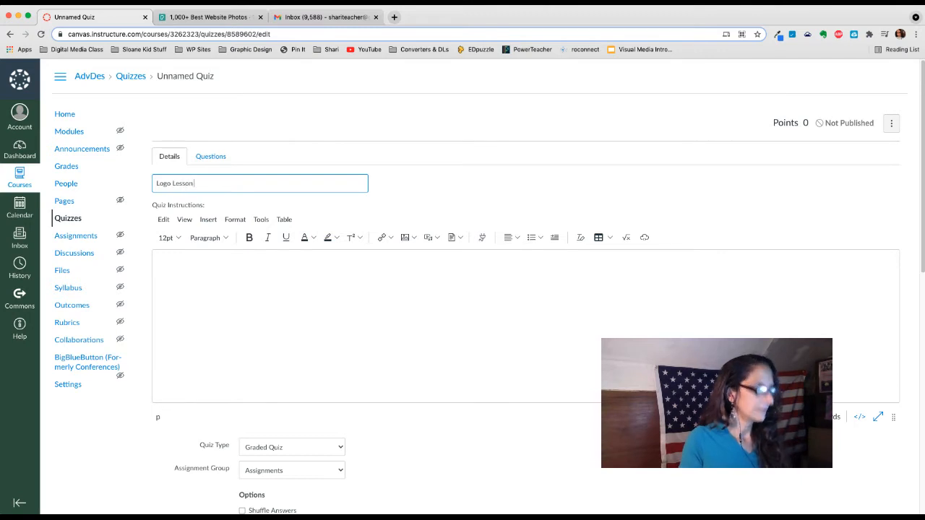
text( 1 Quiz)
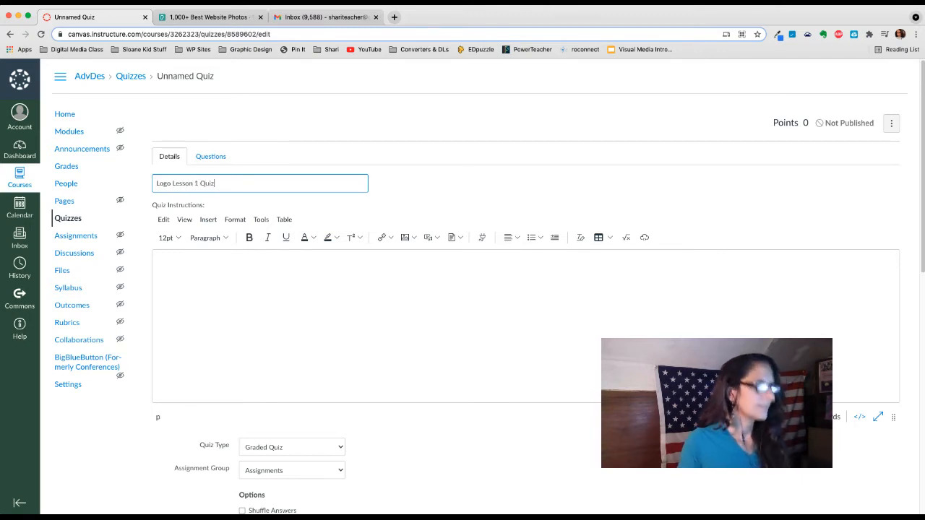
- Write the quiz instructions: "This is a multiple choice quia. You have unlimited attempts to take this quiz. Feel fre to search for answers on the internet."
click(245, 277)
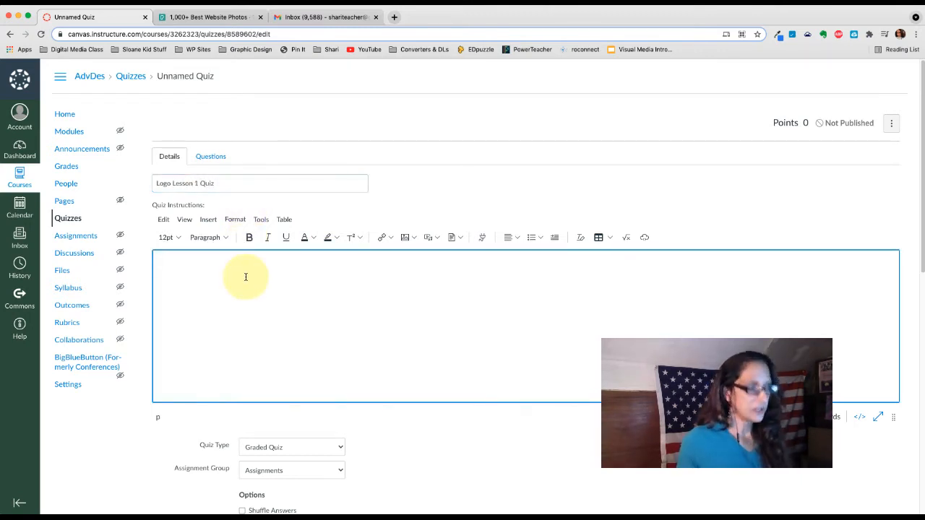
text(This is a )
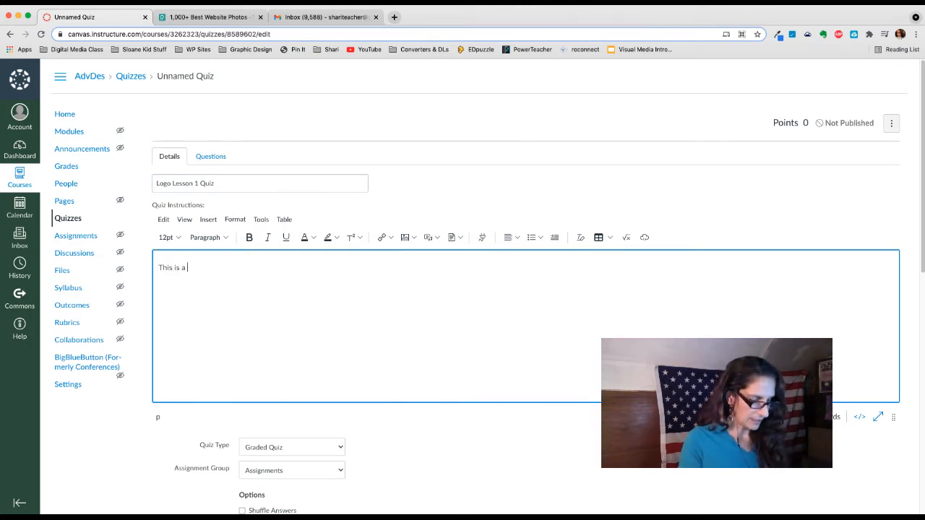
text(multiple cho)
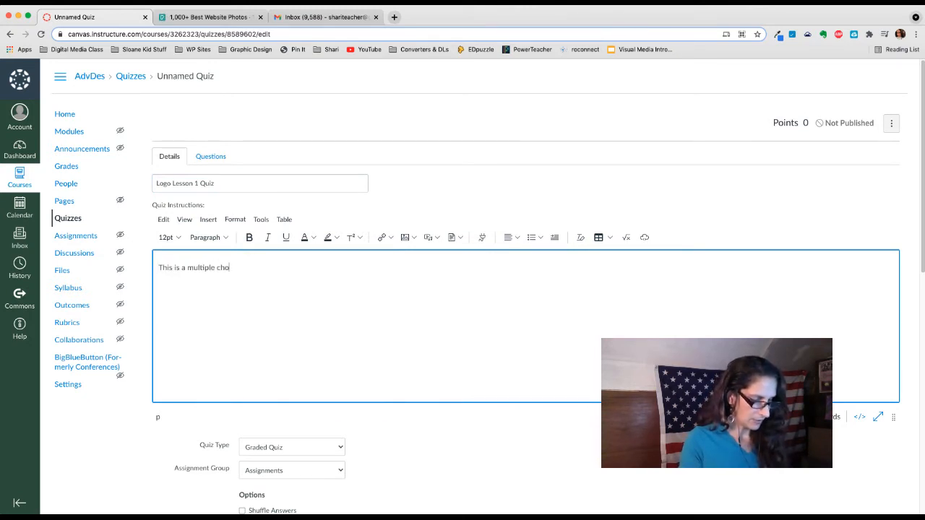
text(ice quia. )
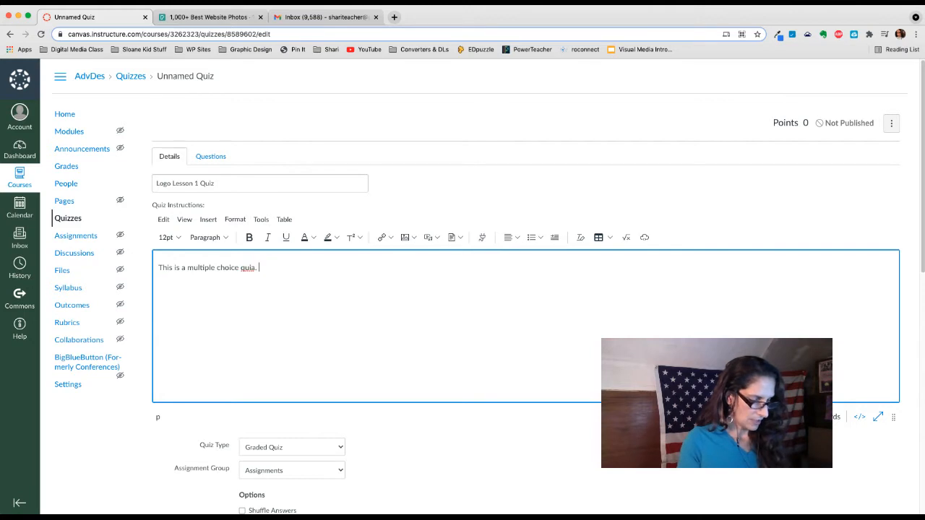
text(You have unl)
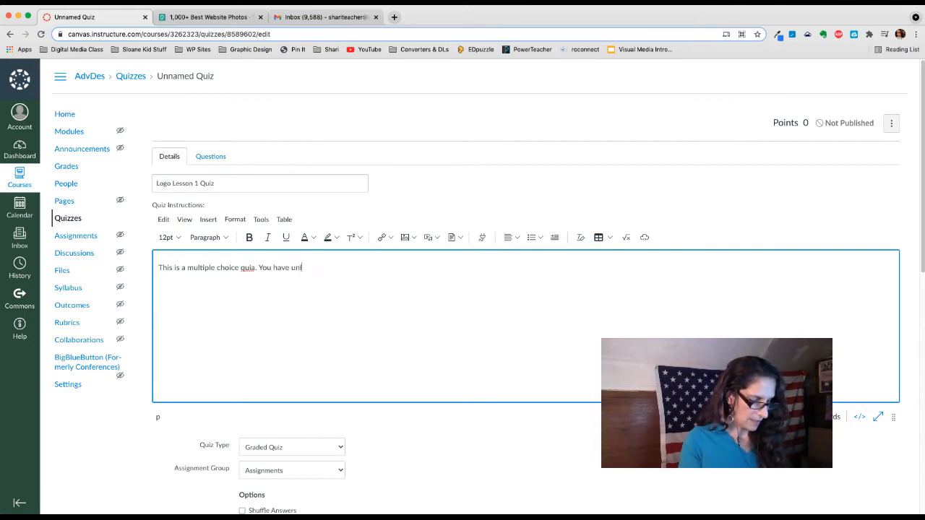
text(imited attemp)
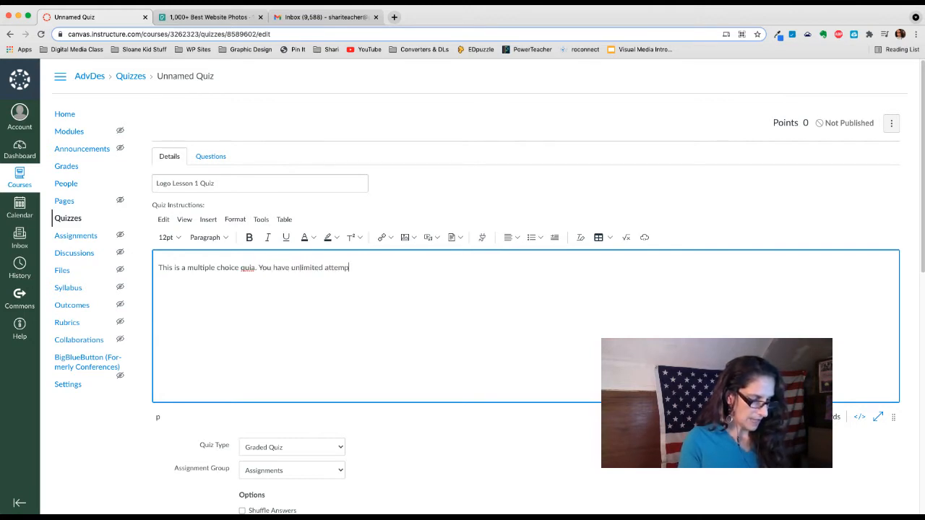
text(ts to take this )
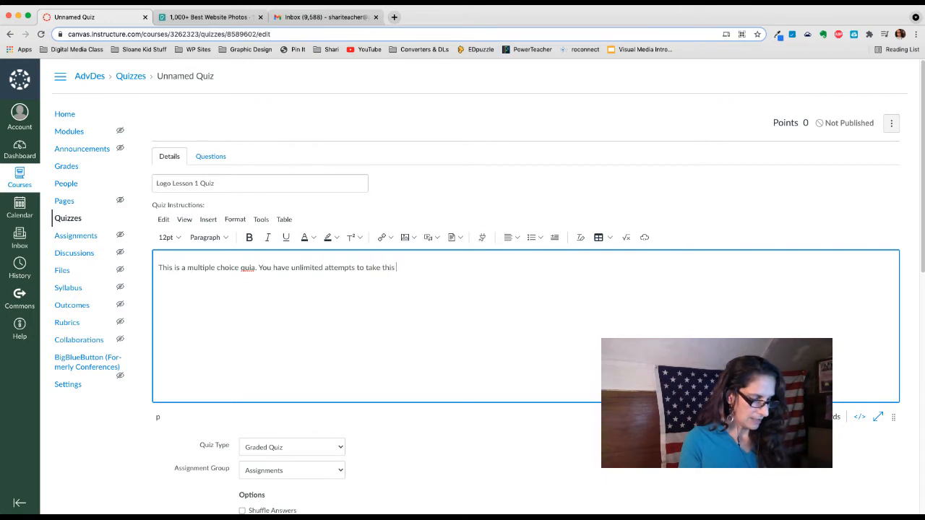
text(quiz. Fe)
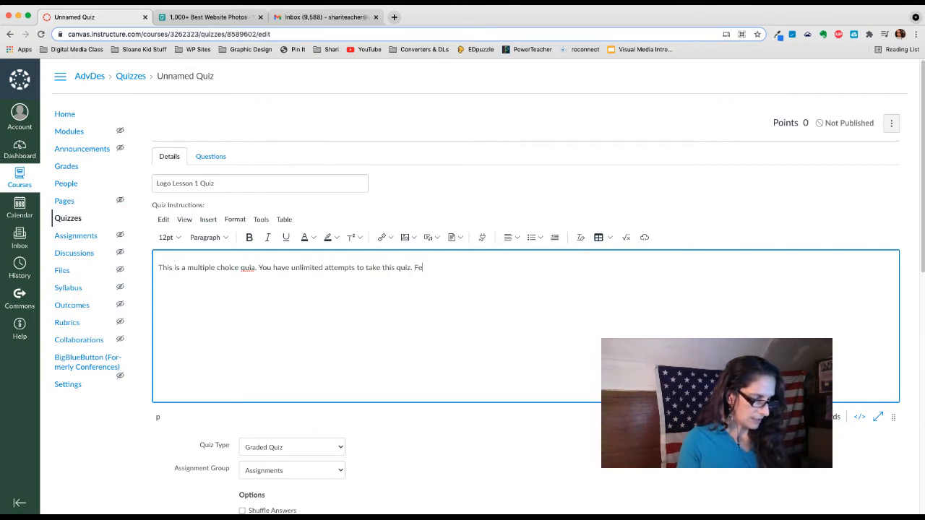
text(el fre to se)
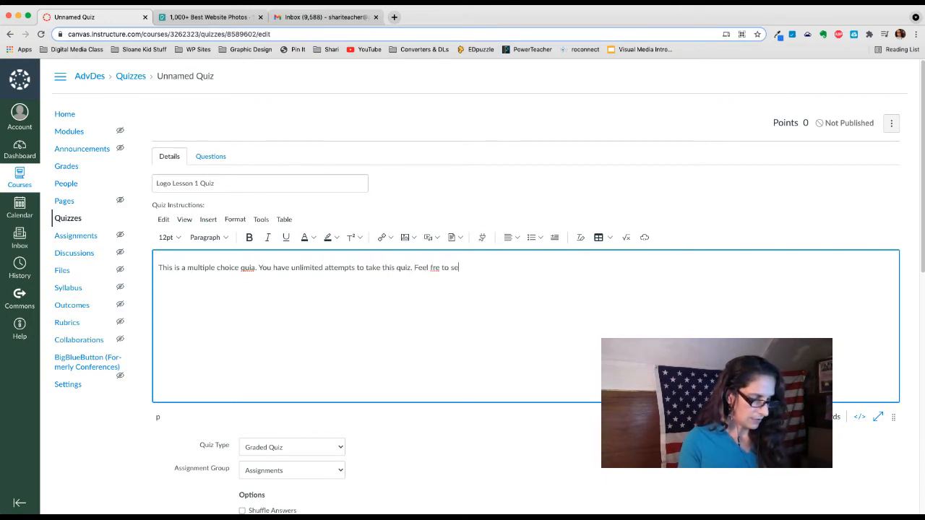
text(arch for answers on the )
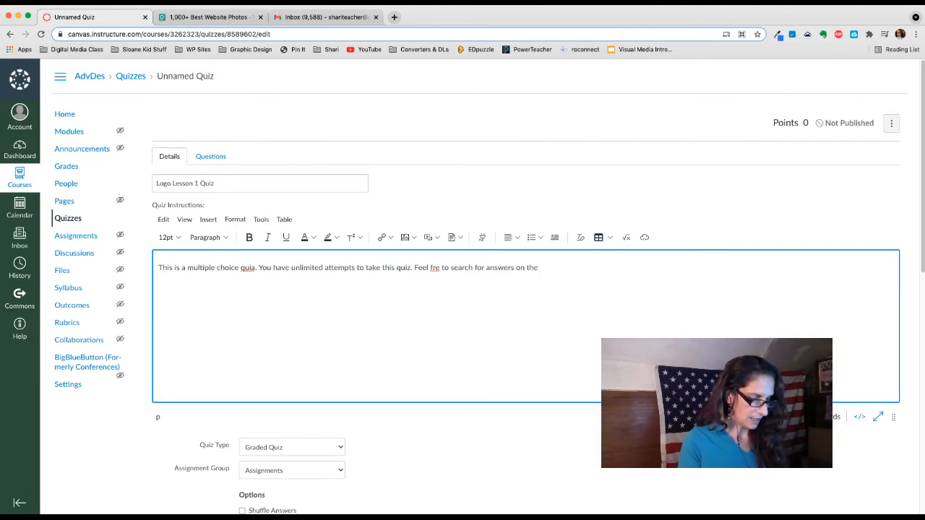
text(internet.)
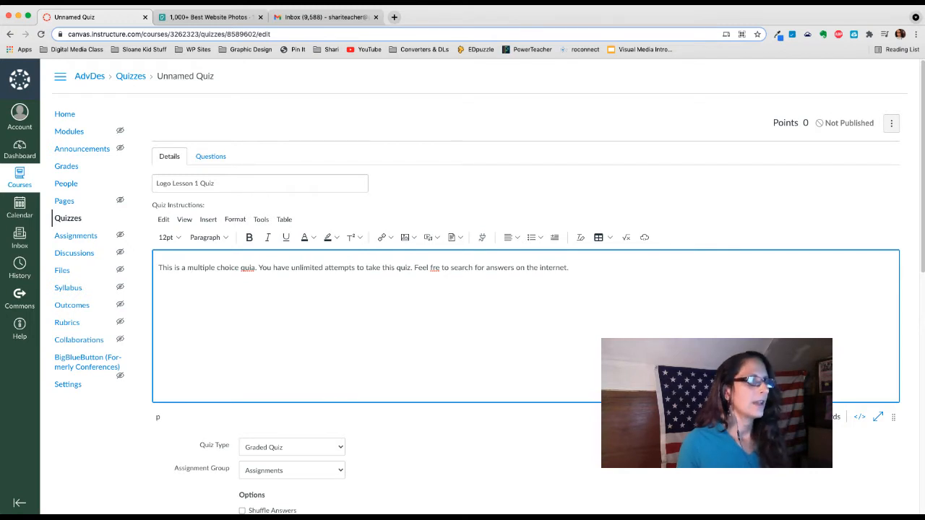
- Correct "quia" to "quiz" and "fre" to "free" in the instructions, and start a new line before "You have unlimited attempts"
click(255, 268)
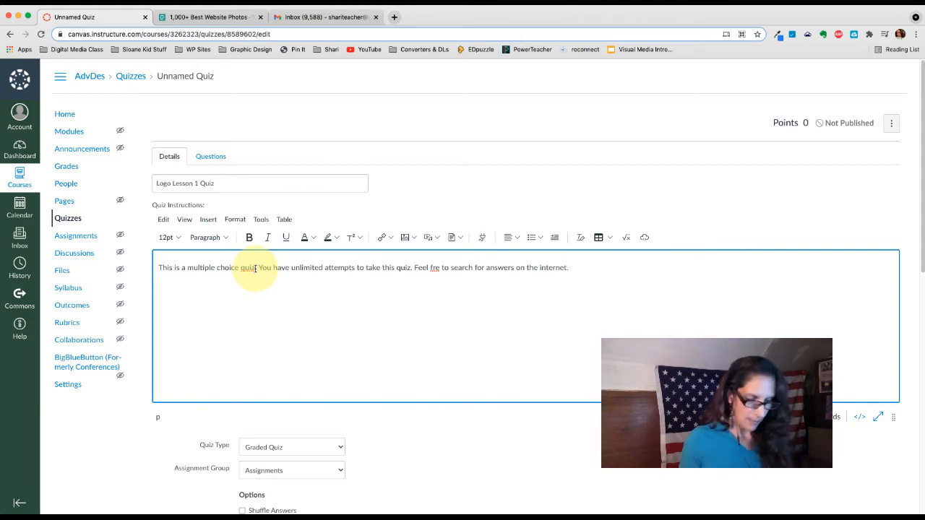
key(BackSpace)
text(z)
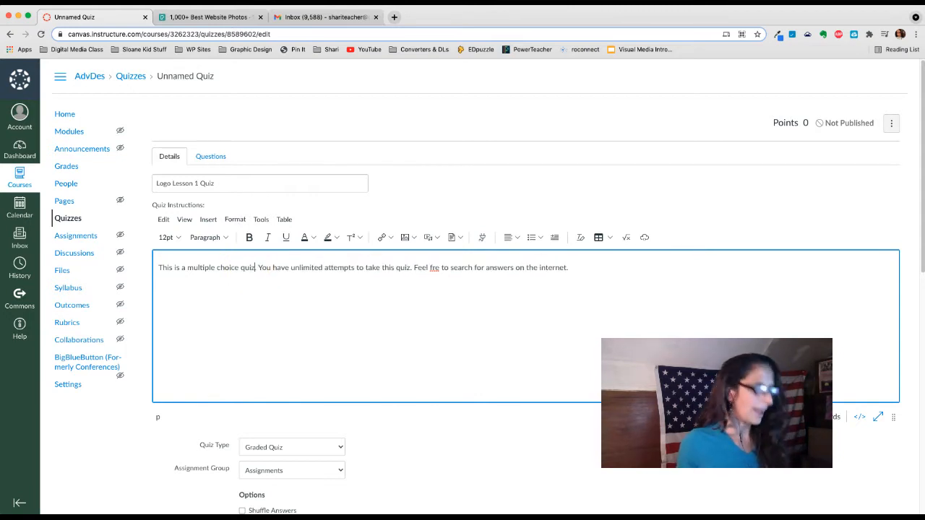
click(260, 268)
key(Return)
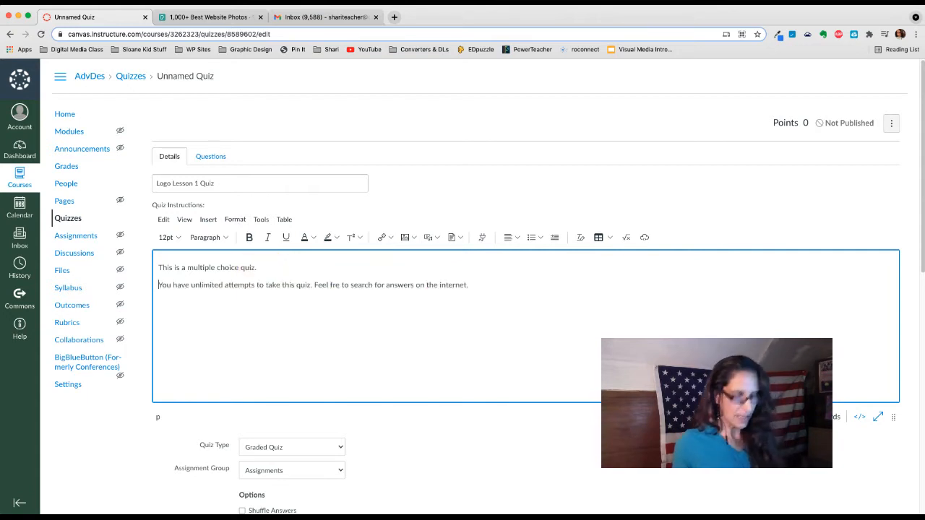
click(340, 286)
text(e)
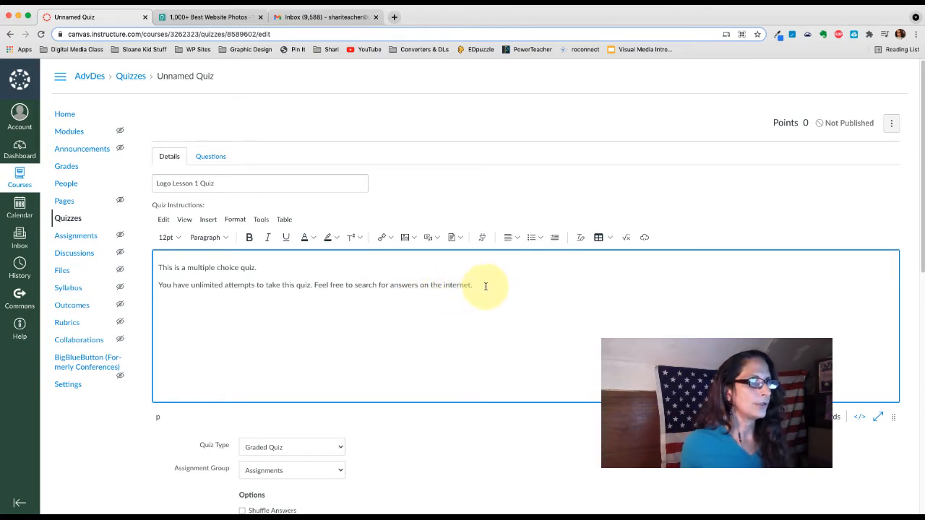
- Make both lines of the quiz instructions bold and center them
drag(485, 285, 160, 266)
click(249, 237)
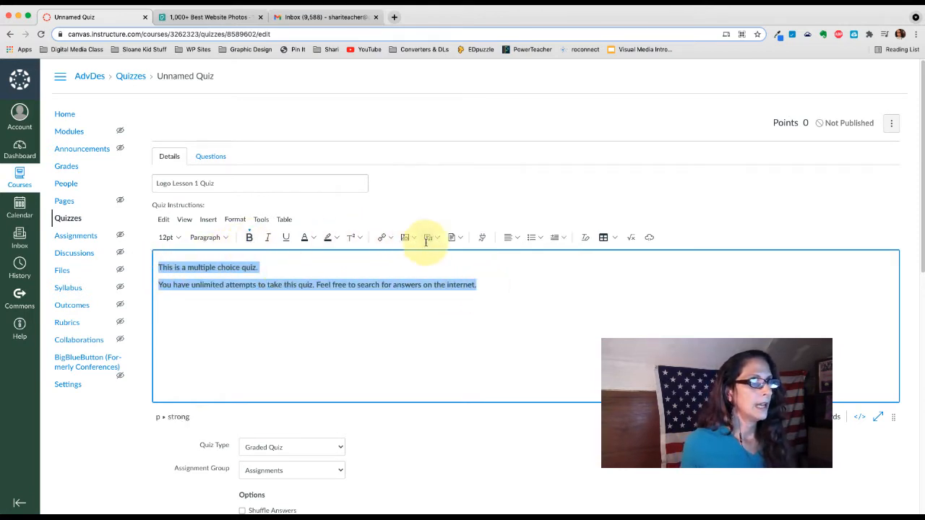
click(508, 242)
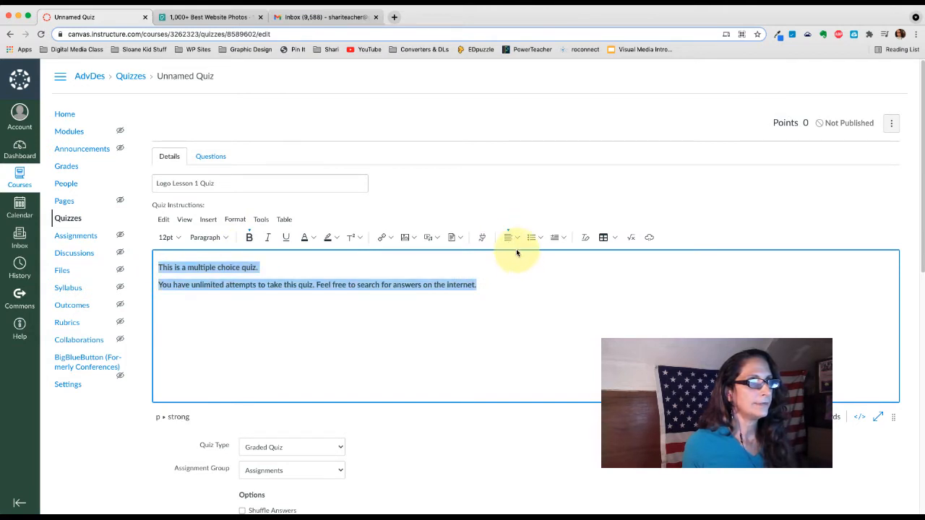
click(518, 243)
click(528, 258)
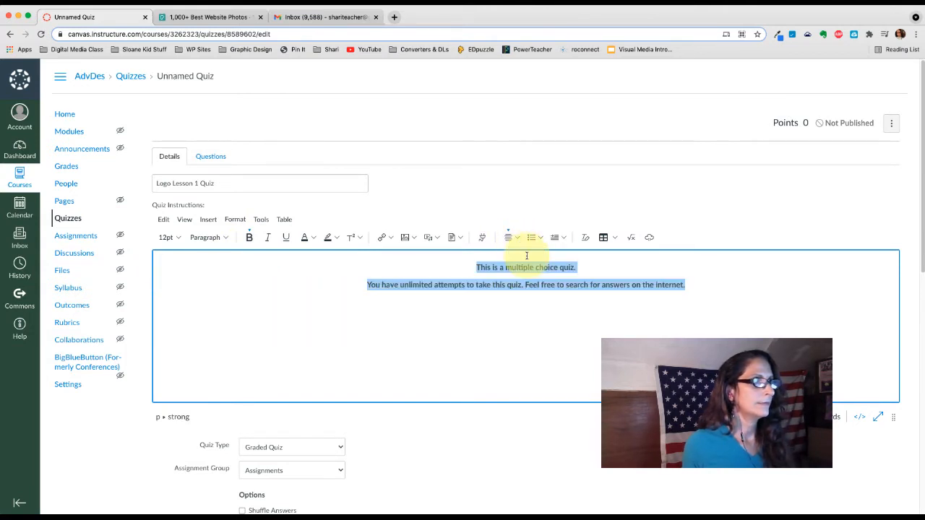
- Set the font size of all the quiz instructions text to 24pt
click(174, 238)
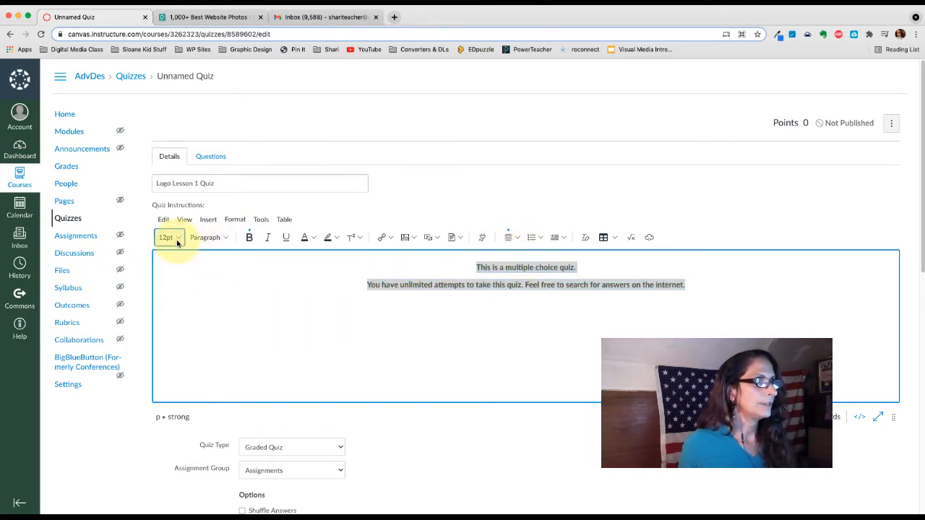
click(169, 318)
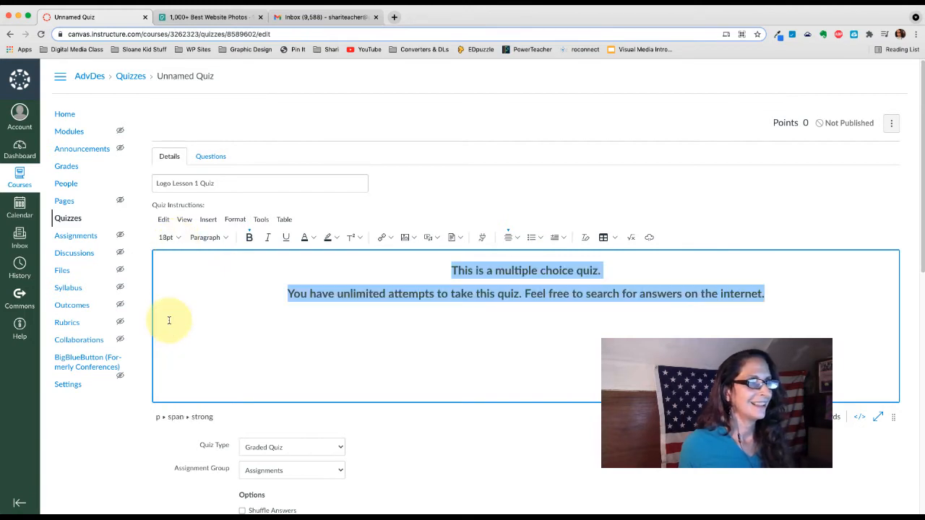
click(167, 238)
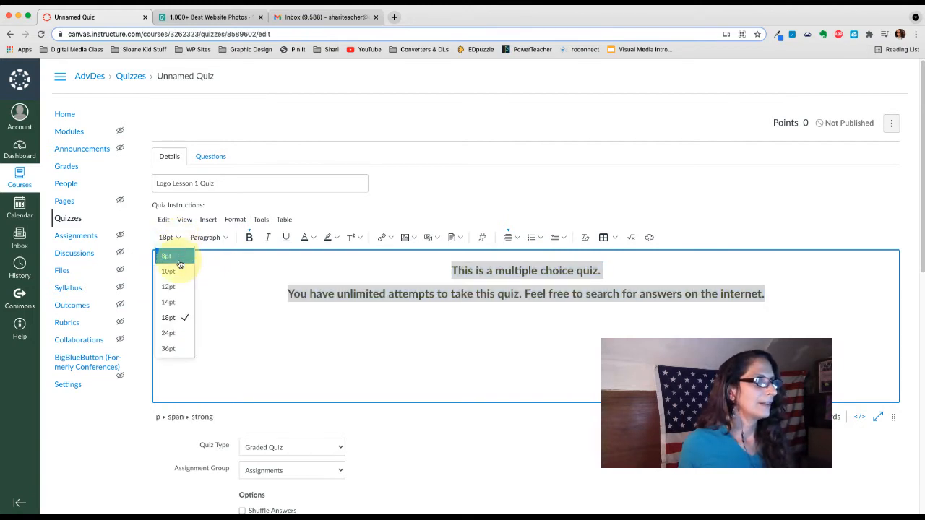
click(177, 332)
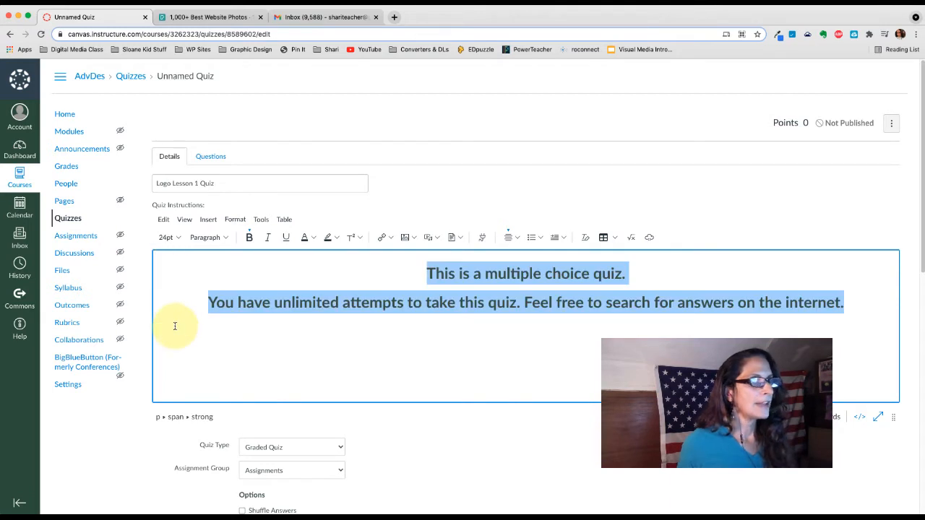
click(400, 339)
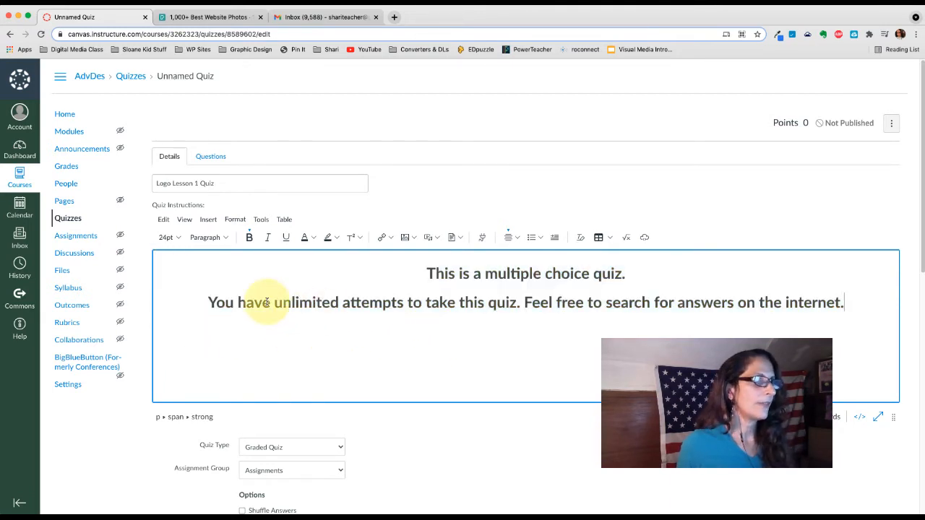
- Highlight the words "unlimited attempts" in the quiz instructions with the light yellow background color
drag(274, 304, 404, 308)
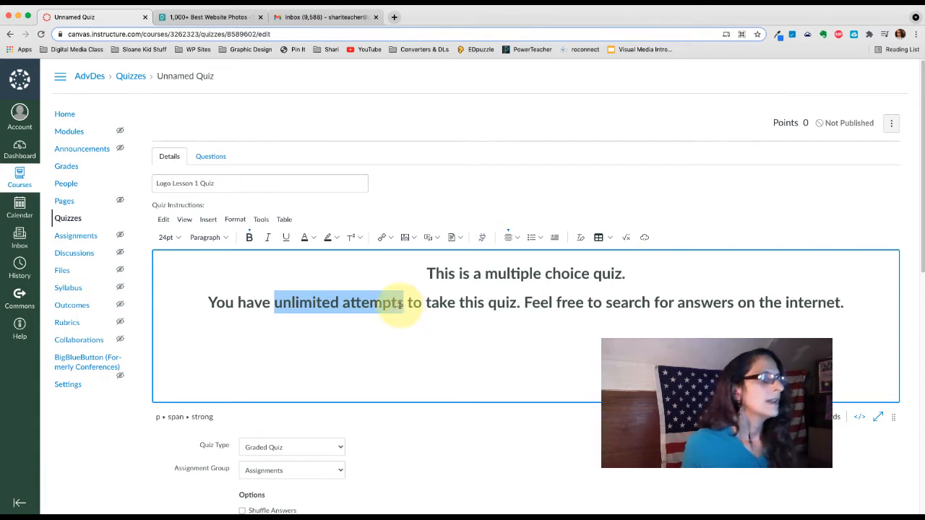
click(333, 242)
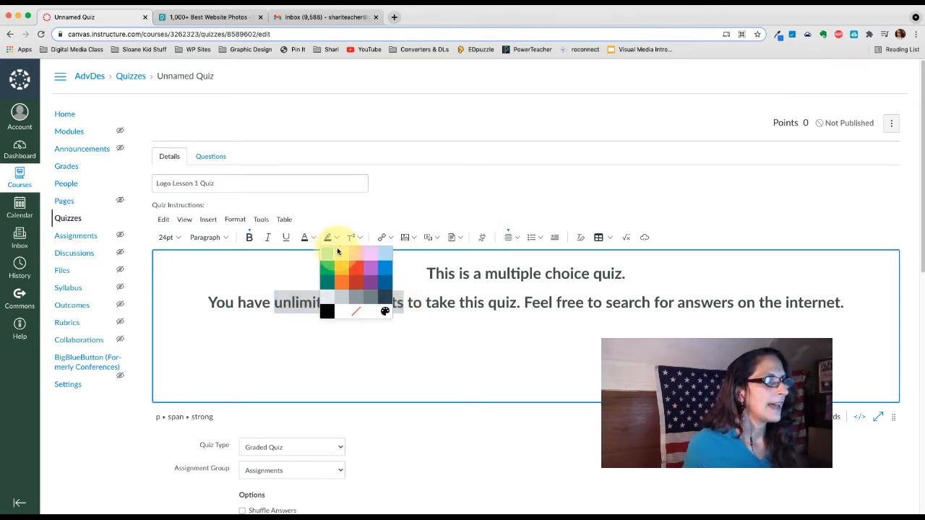
click(341, 256)
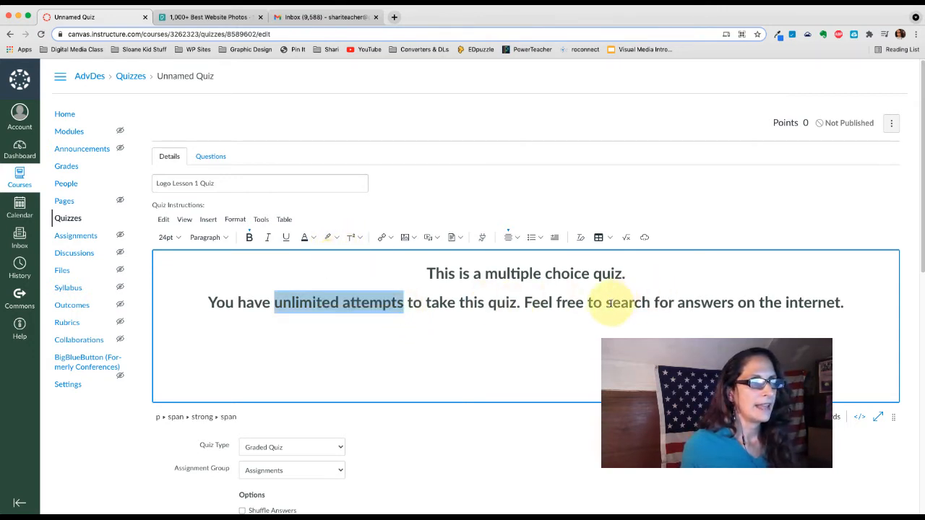
- Highlight the words "search for answers" in the quiz instructions with the light yellow background color
drag(606, 304, 735, 308)
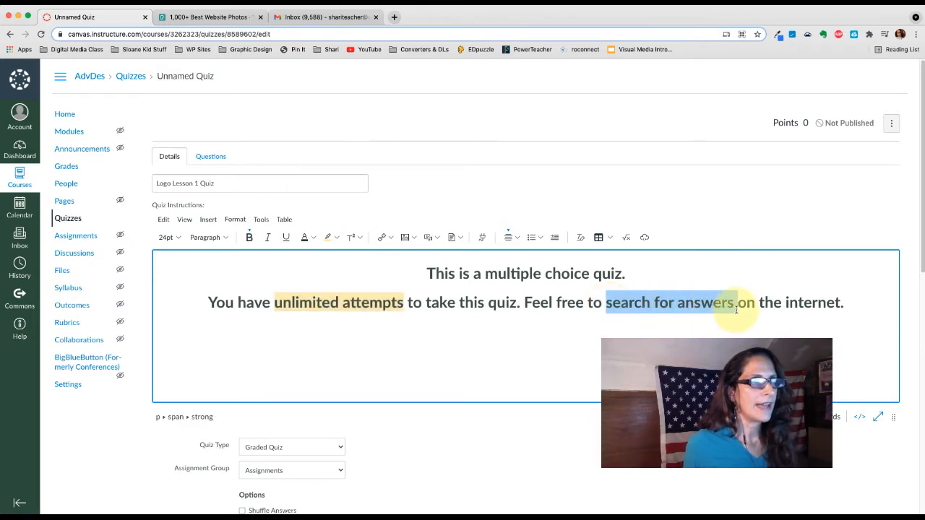
click(327, 238)
click(406, 364)
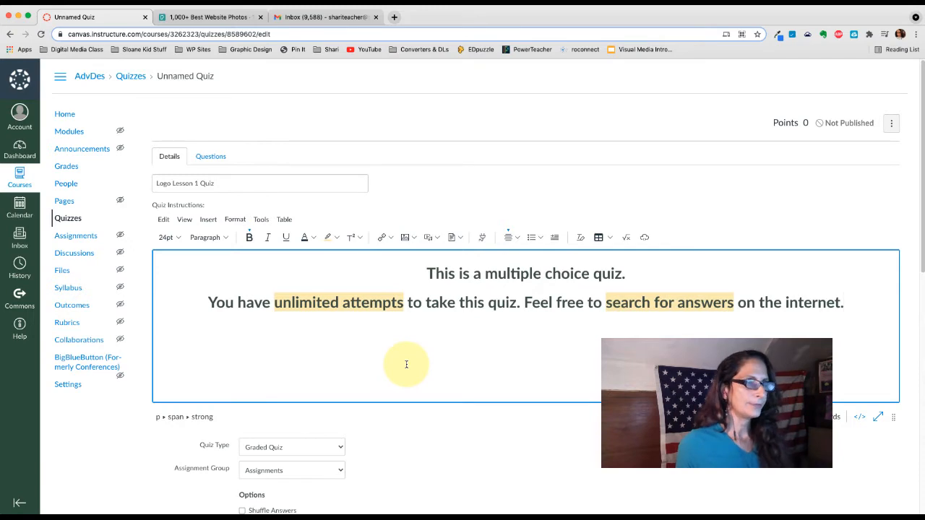
- Keep the quiz in the Assignments assignment group and turn on Shuffle Answers
scroll(406, 364, down, 2)
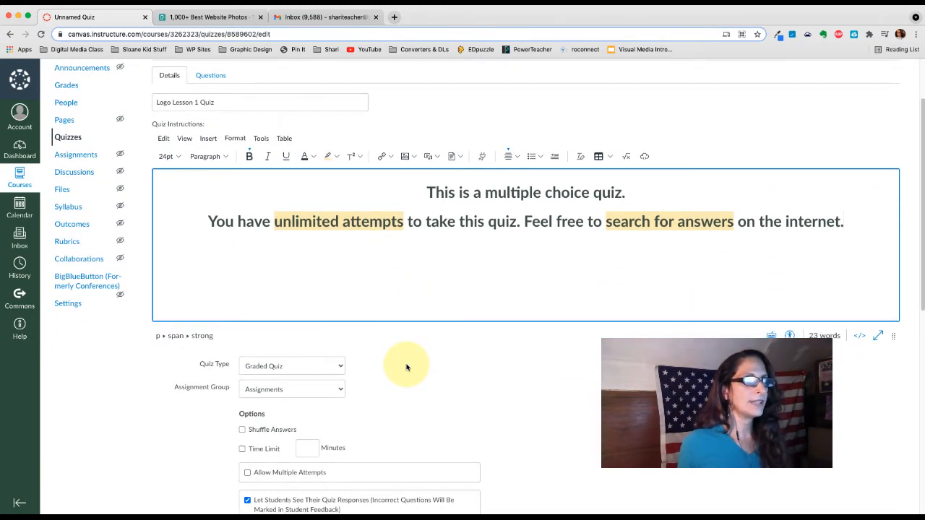
scroll(407, 364, down, 3)
scroll(406, 367, down, 3)
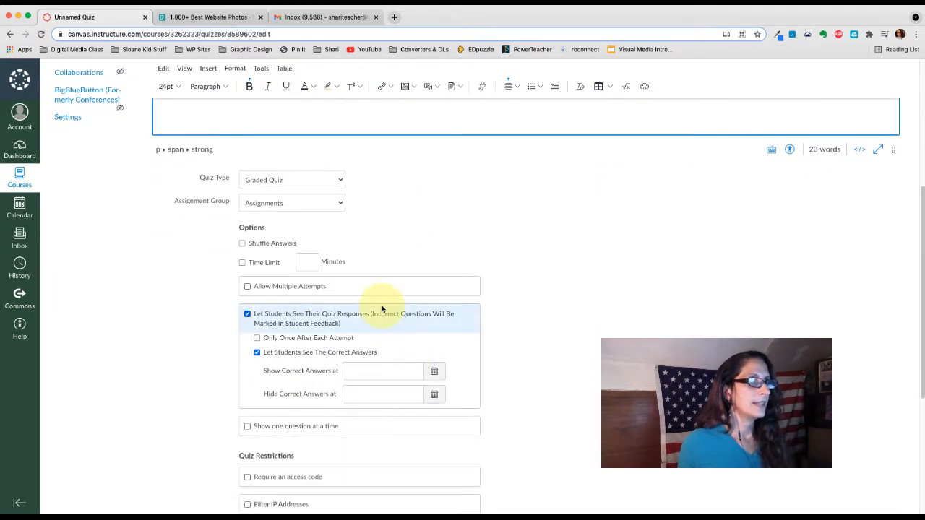
click(326, 205)
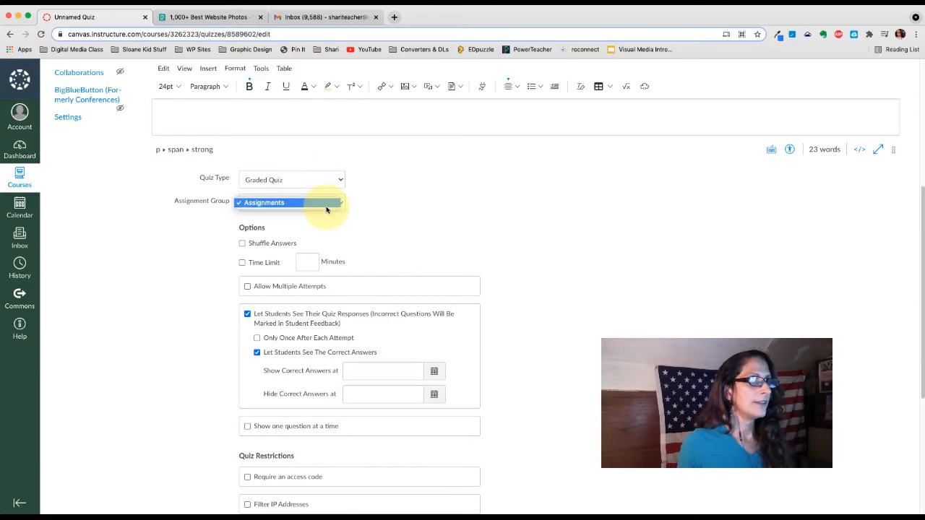
click(326, 203)
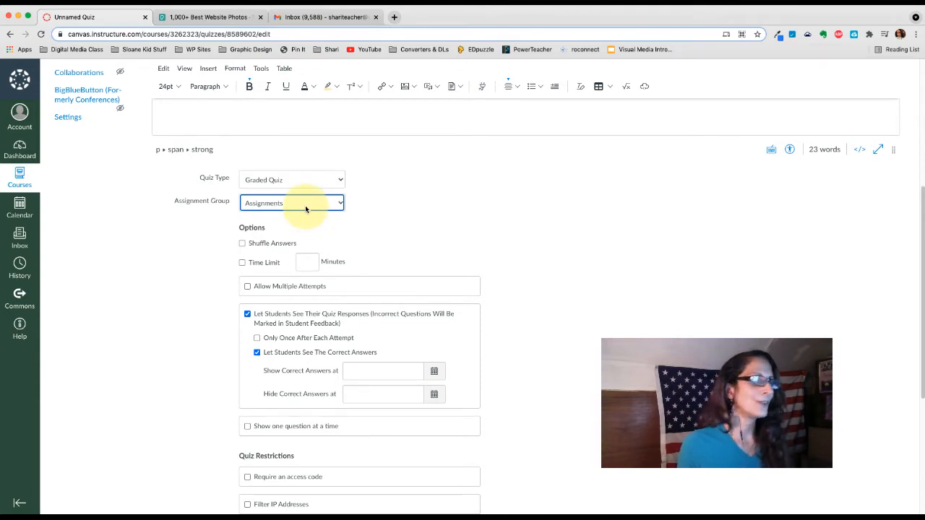
click(243, 244)
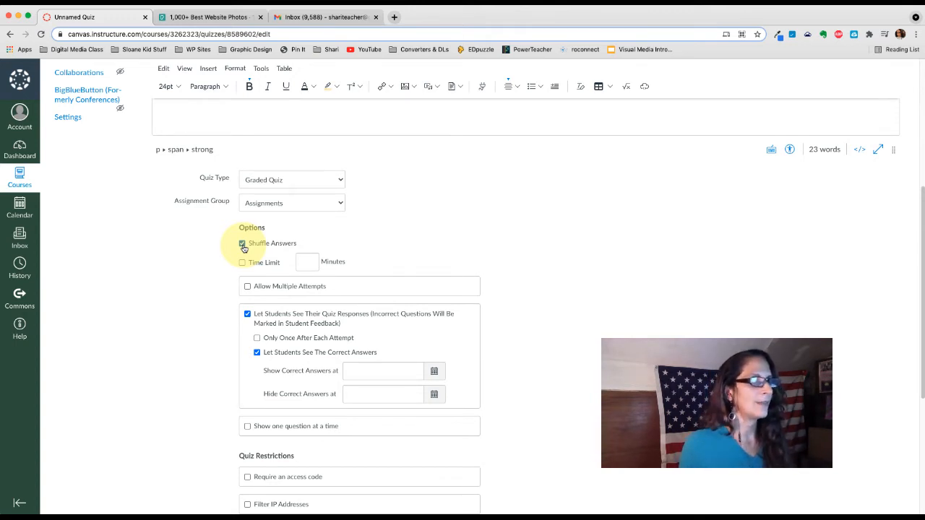
- Allow multiple attempts on the quiz, with Highest as the quiz score to keep
click(247, 287)
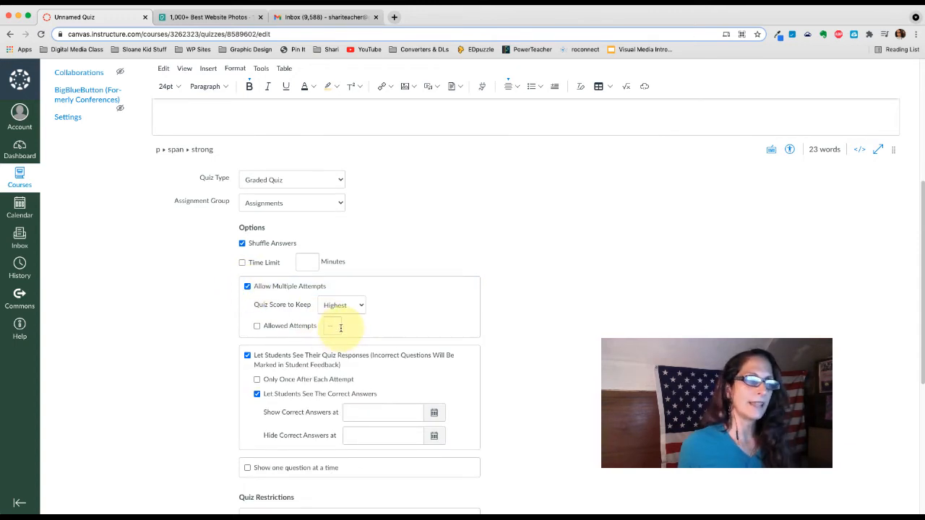
click(362, 308)
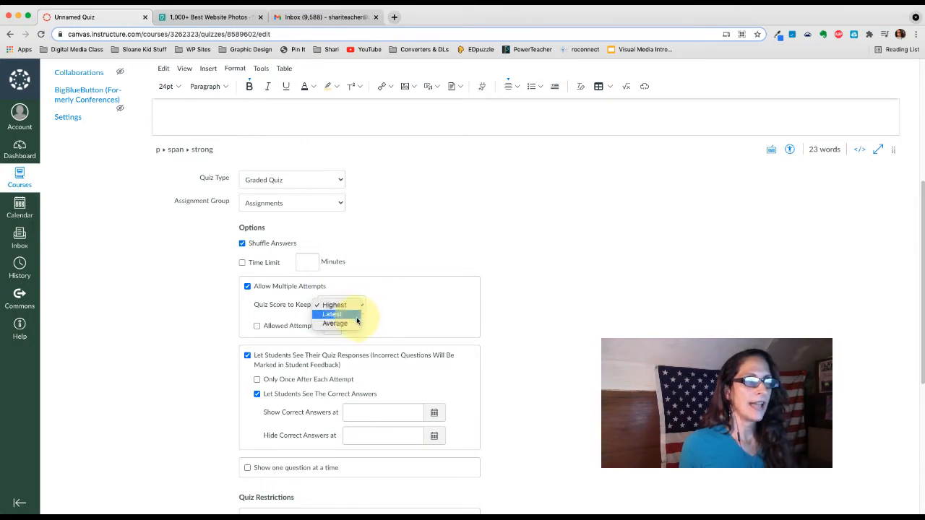
click(354, 307)
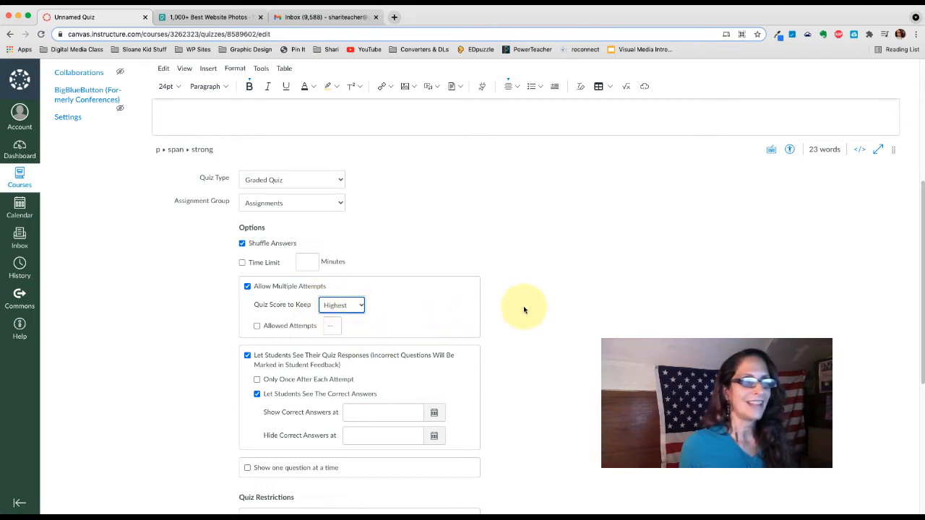
- Stop letting students see the correct answers, and show one question at a time
scroll(523, 309, up, 3)
scroll(523, 309, down, 10)
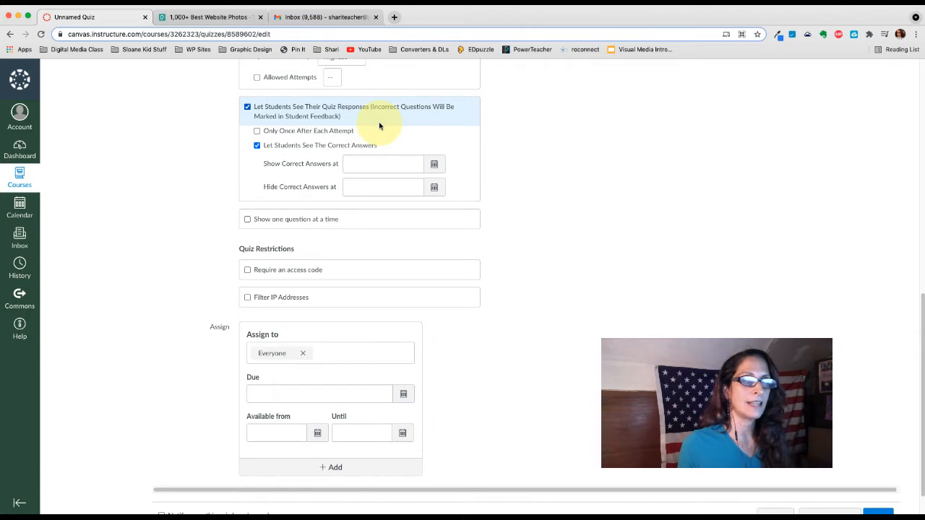
click(256, 145)
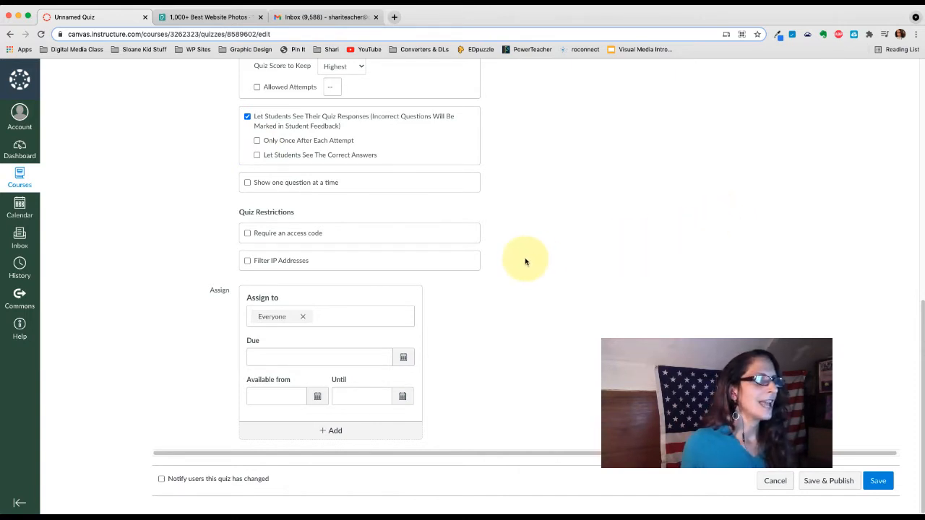
click(247, 183)
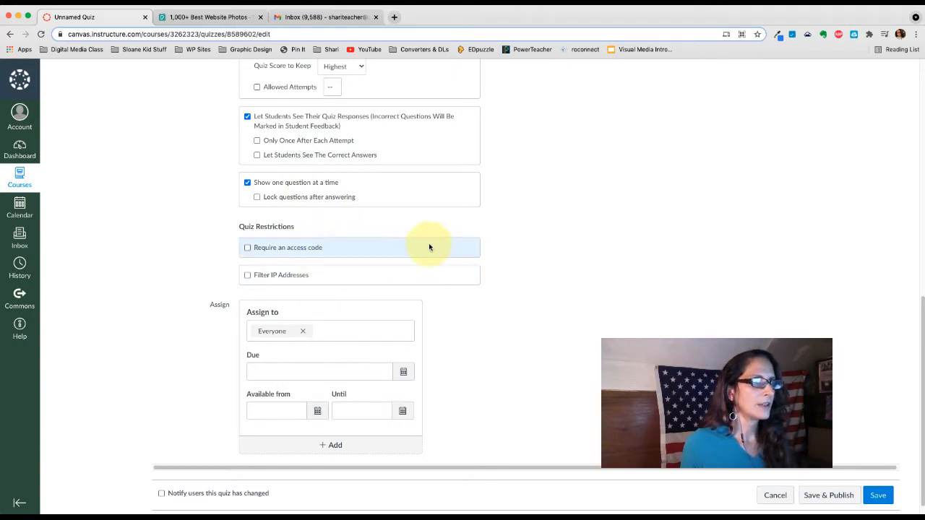
- Save the quiz without publishing it, and reopen it for editing at its questions
scroll(530, 286, down, 1)
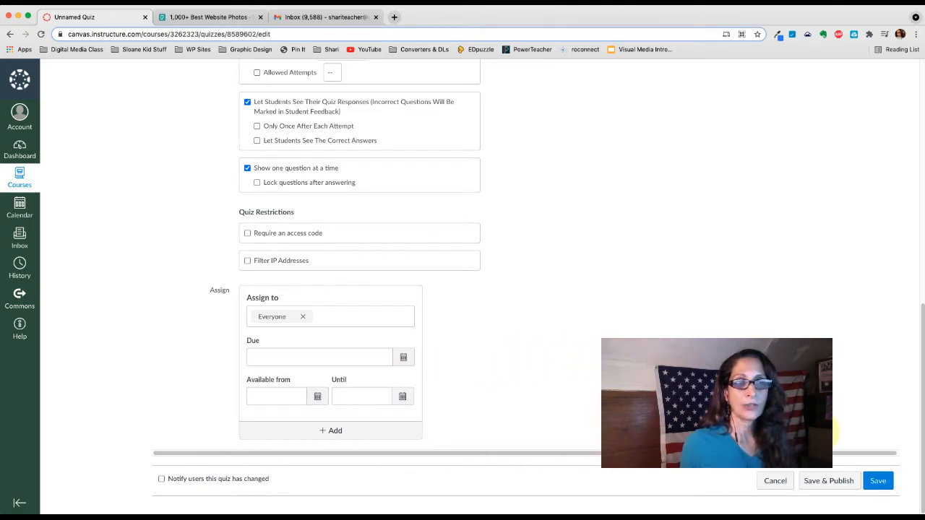
click(878, 482)
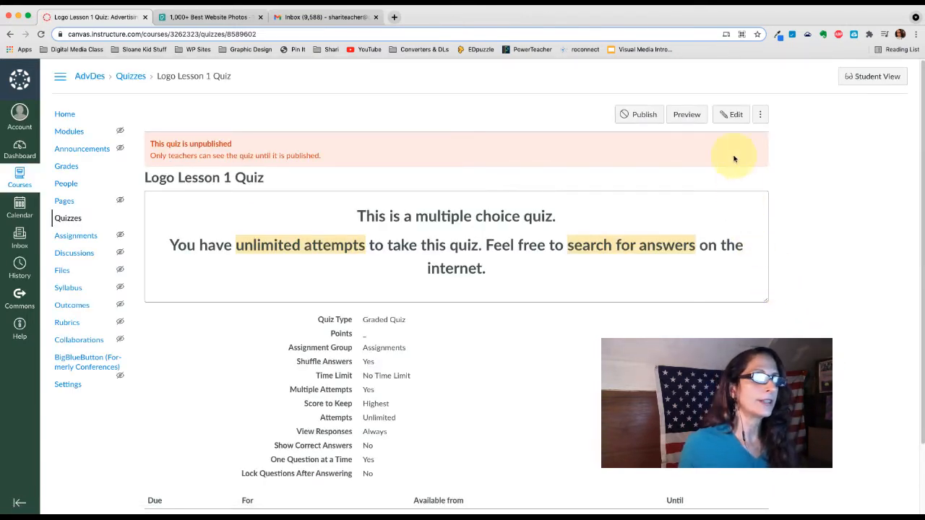
click(734, 118)
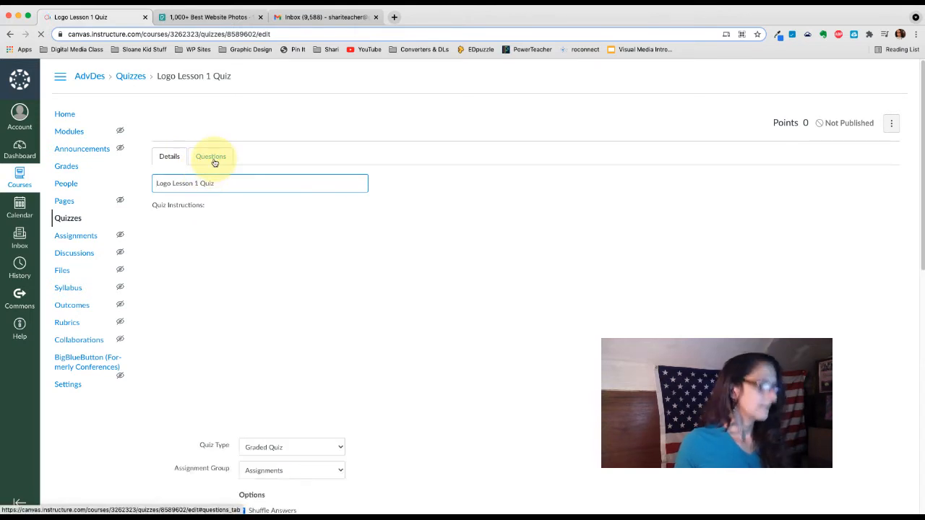
click(214, 161)
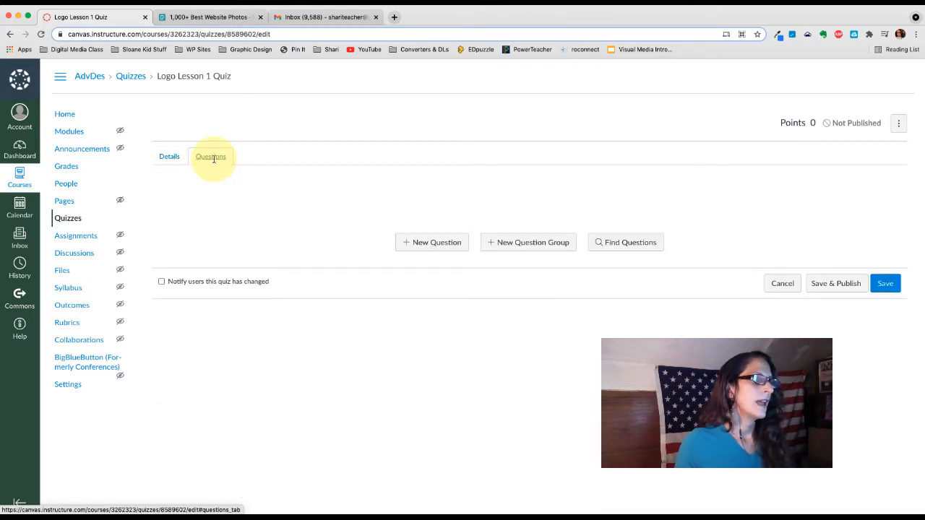
- Add a multiple choice question named "colors" with the text "How many colors should a logo have?"
click(454, 246)
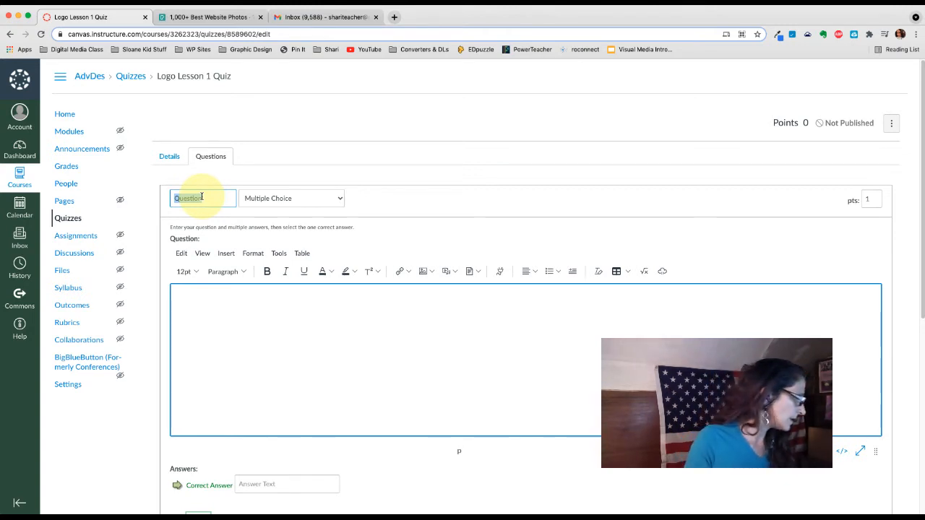
text(colors)
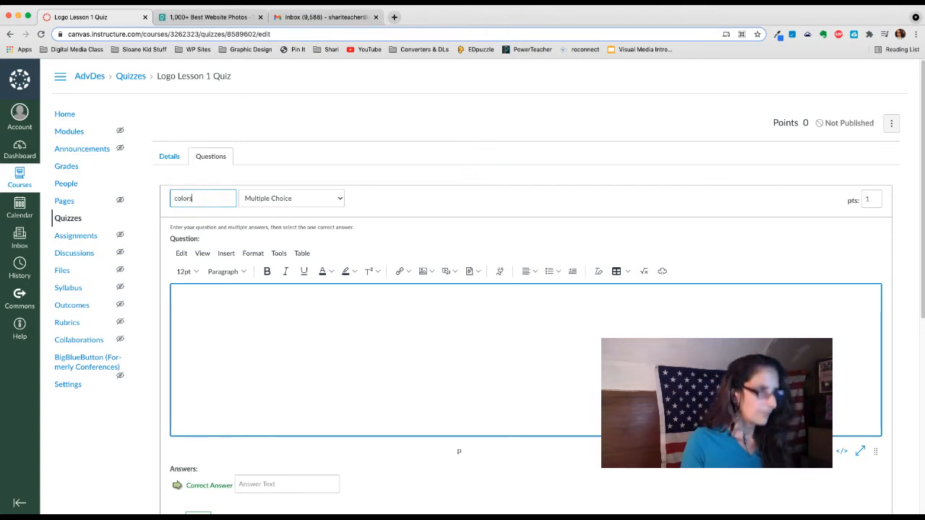
click(239, 295)
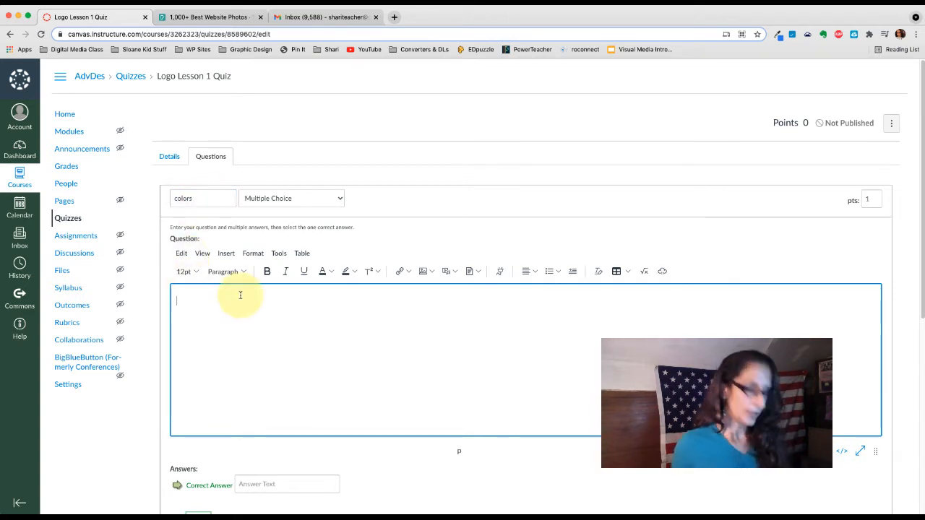
text(How)
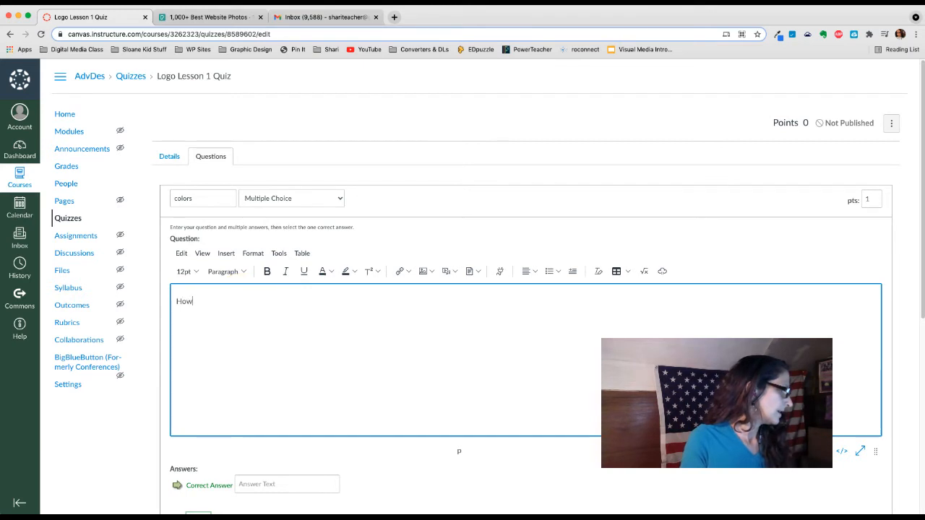
text( many coor)
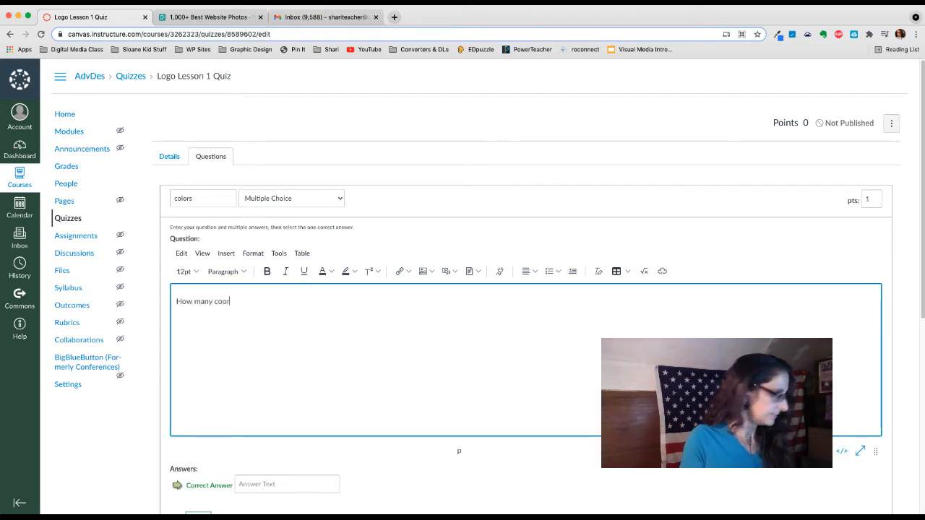
text(s should a log)
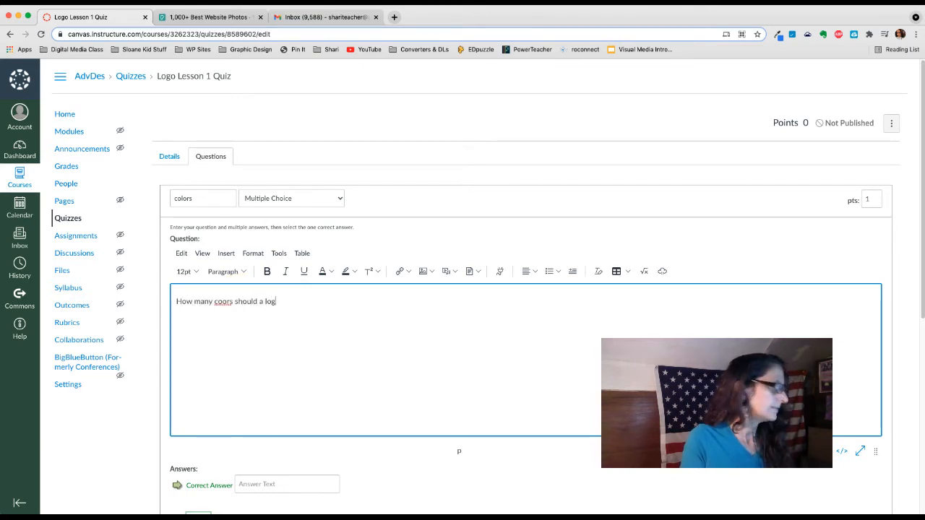
text(o have)
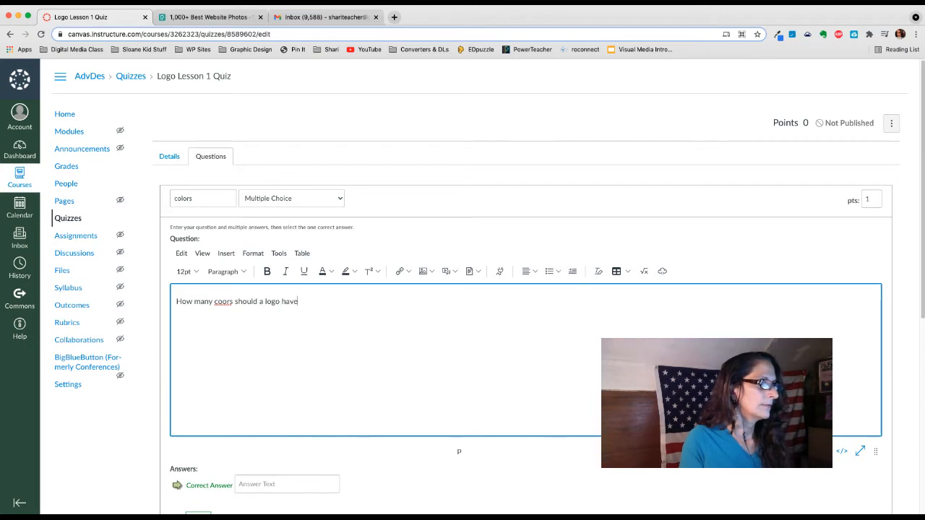
text(?)
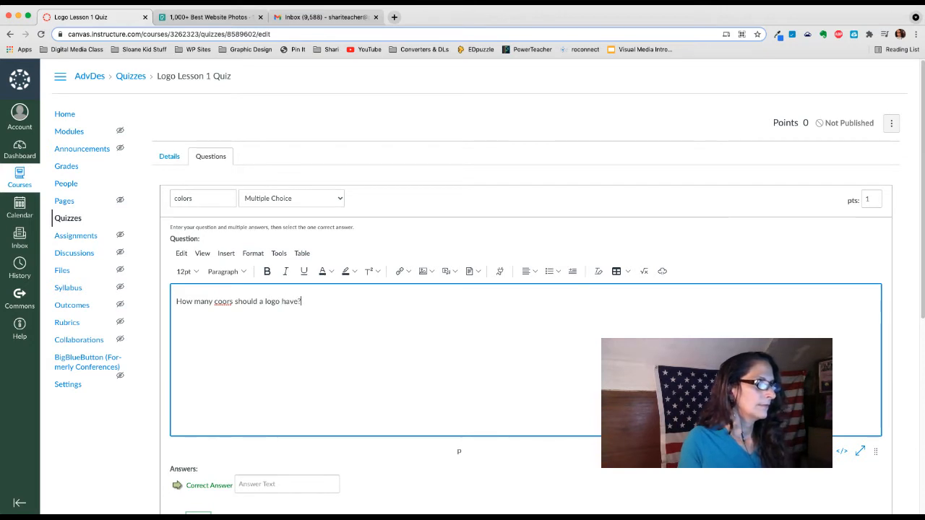
click(220, 302)
text(l)
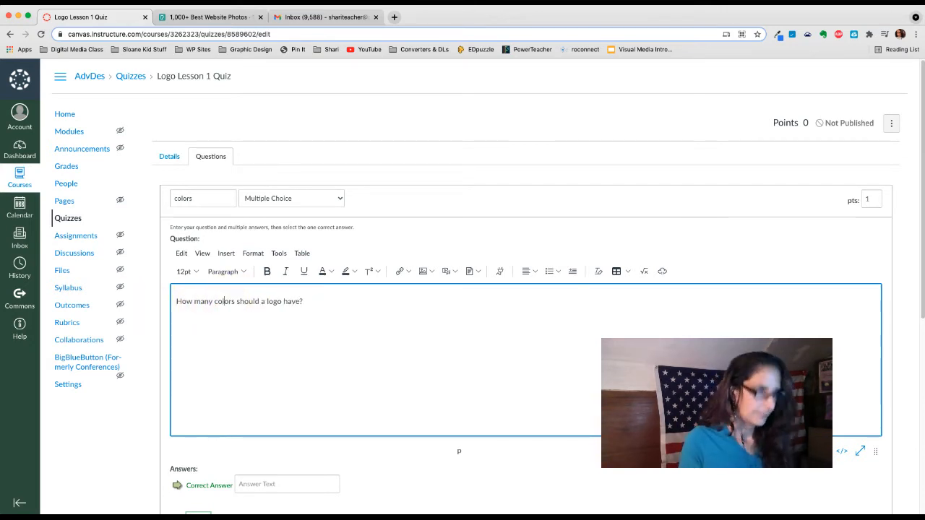
- Set the font size of the question text "How many colors should a logo have?" to 24pt
drag(315, 309, 177, 304)
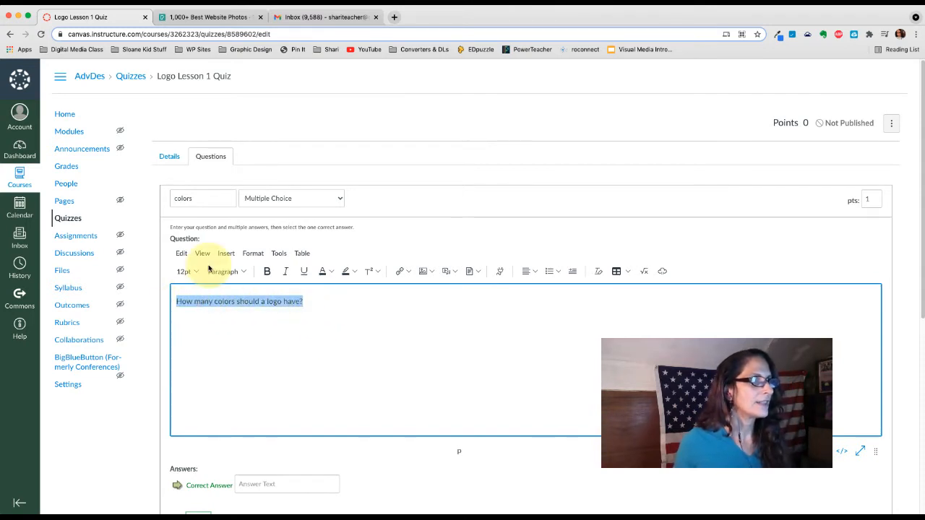
click(197, 273)
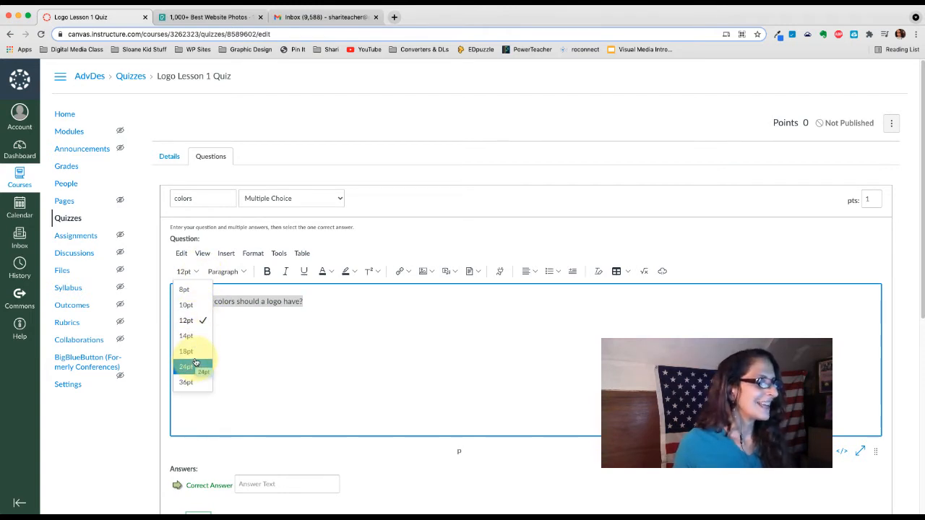
click(195, 364)
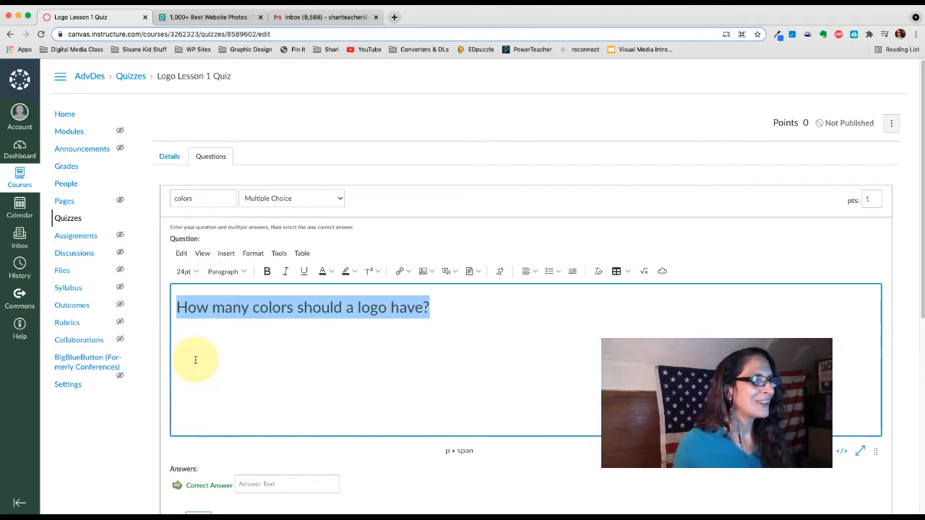
click(337, 355)
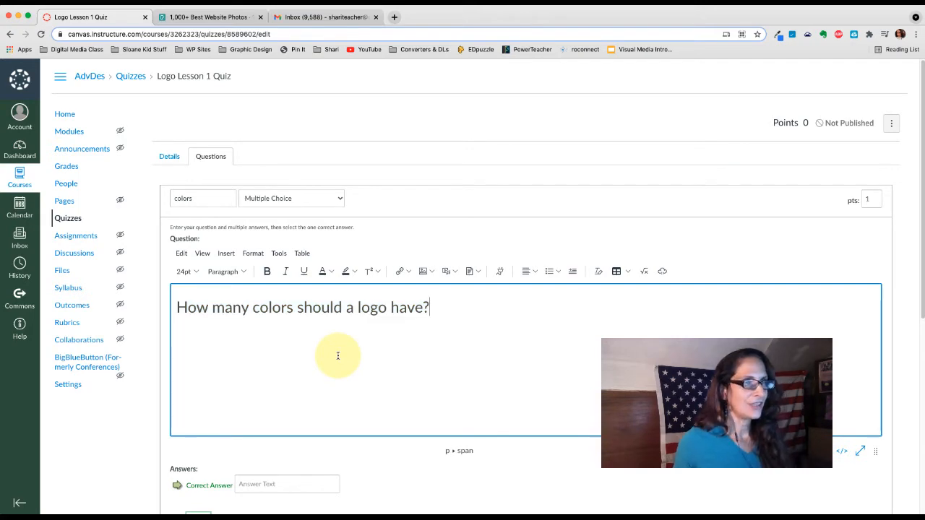
- Enter "1-4" as the correct answer to the logo colors question
scroll(338, 355, down, 5)
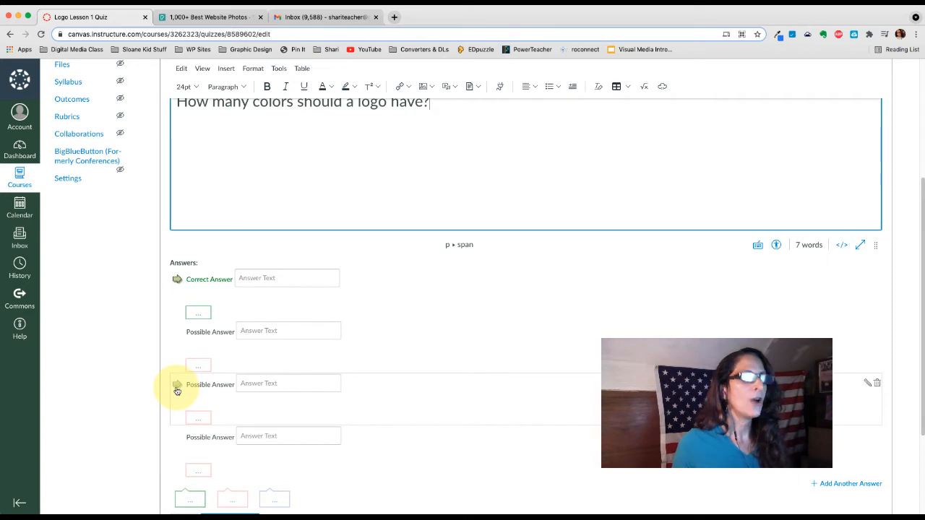
click(276, 284)
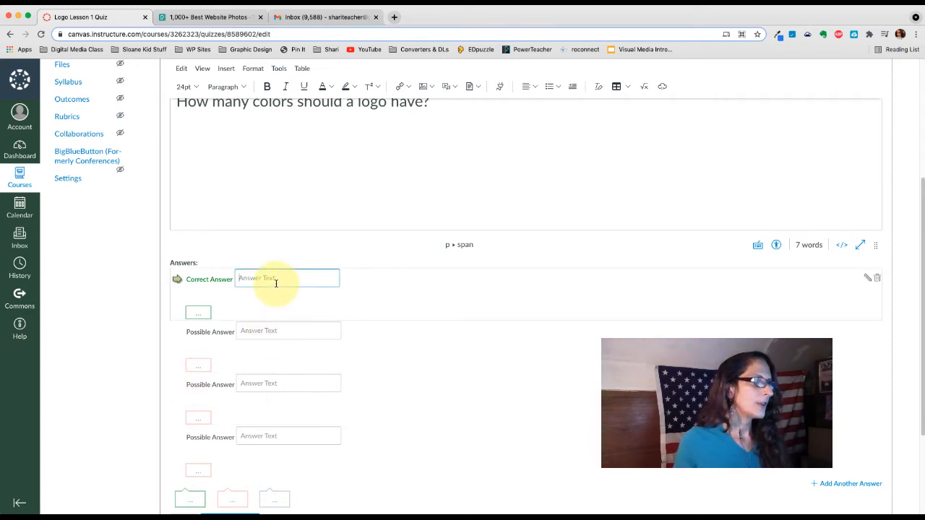
click(276, 284)
text(1-4)
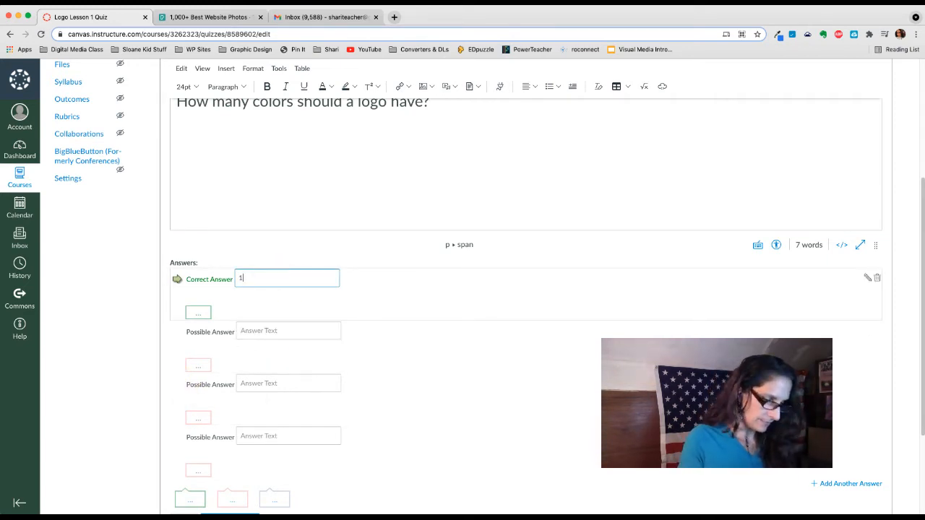
- Enter "As many as you want, as long as they all match." and "Always only 1 color like McDonald's." as the two wrong answers
click(275, 330)
text(As many as you wan)
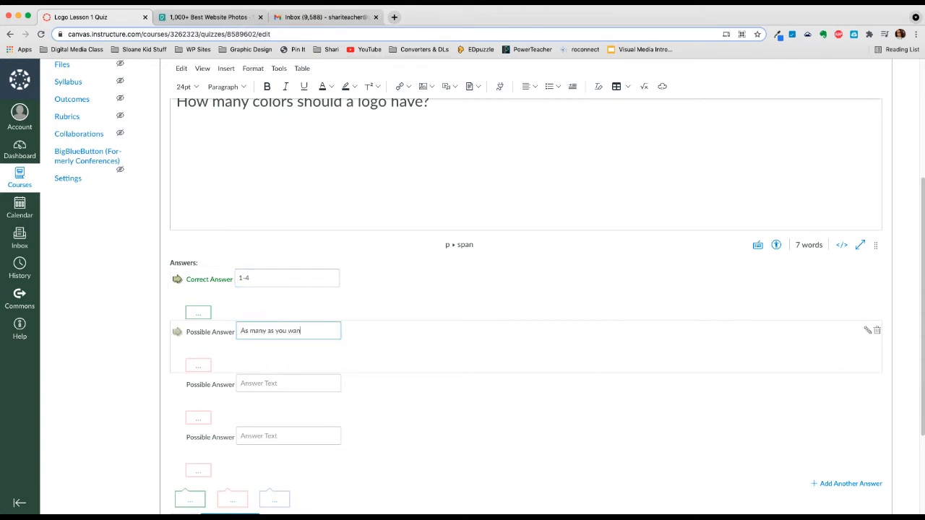
text(t, as long as they all match.)
click(304, 383)
text(Al)
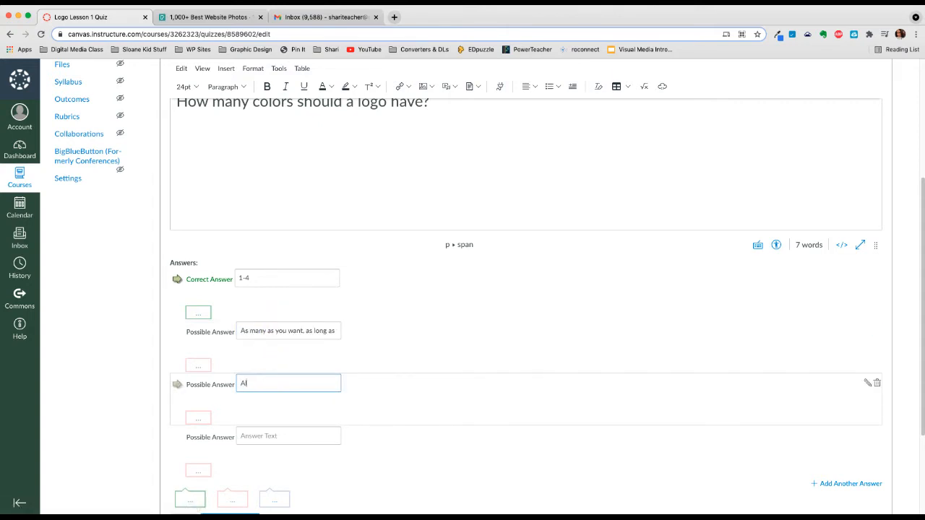
text(ways only 1 color like McDonald's.)
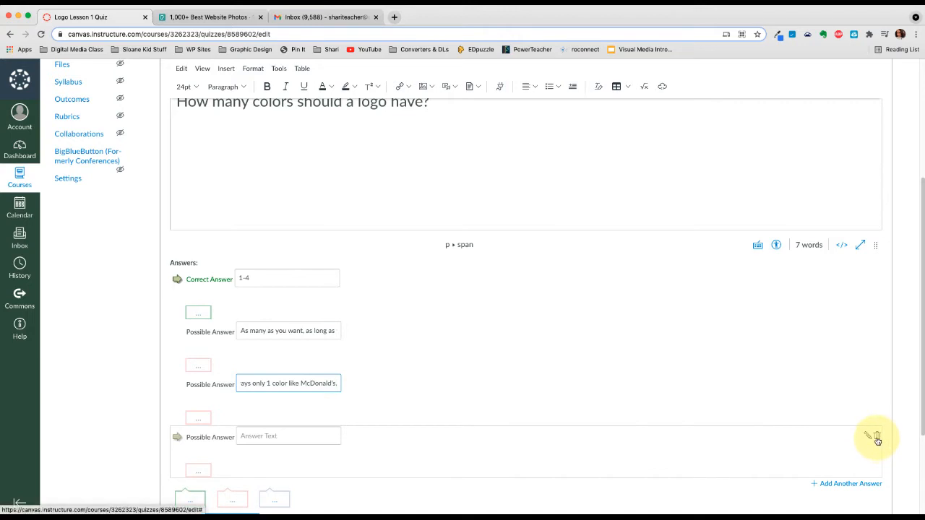
- Delete the empty fourth answer and update the colors question
click(878, 439)
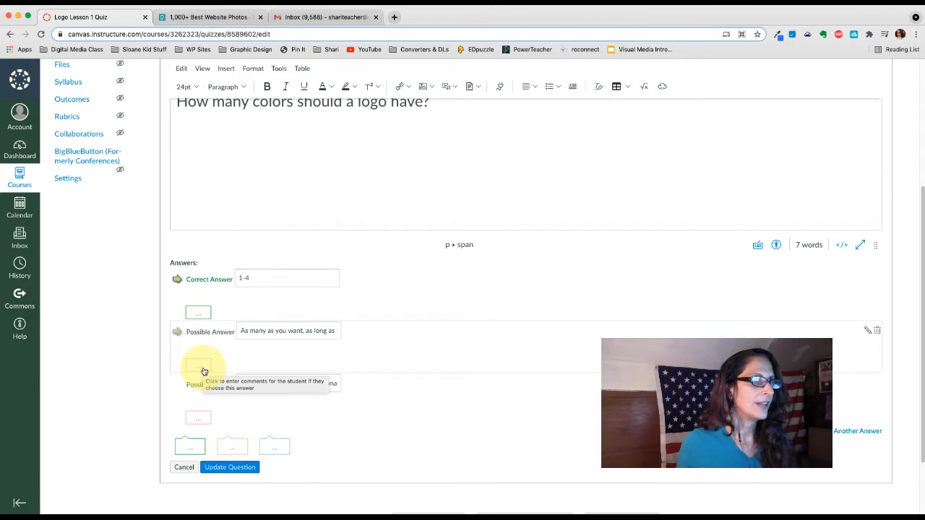
click(230, 467)
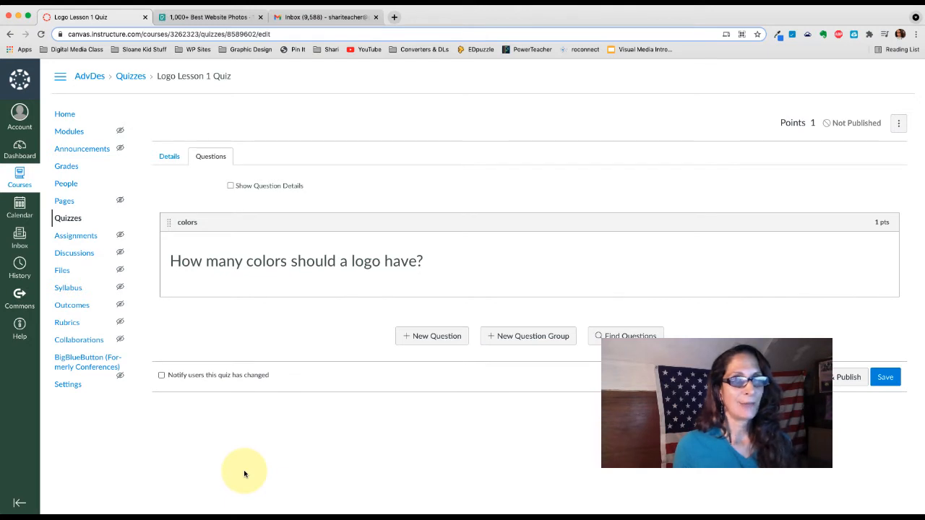
- Save the quiz without publishing it, and reopen its colors question for editing
click(886, 379)
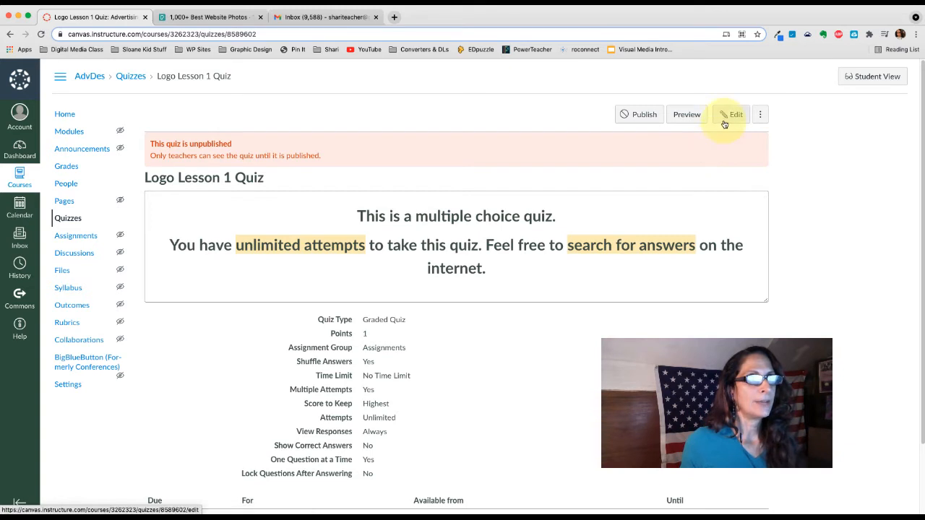
click(724, 122)
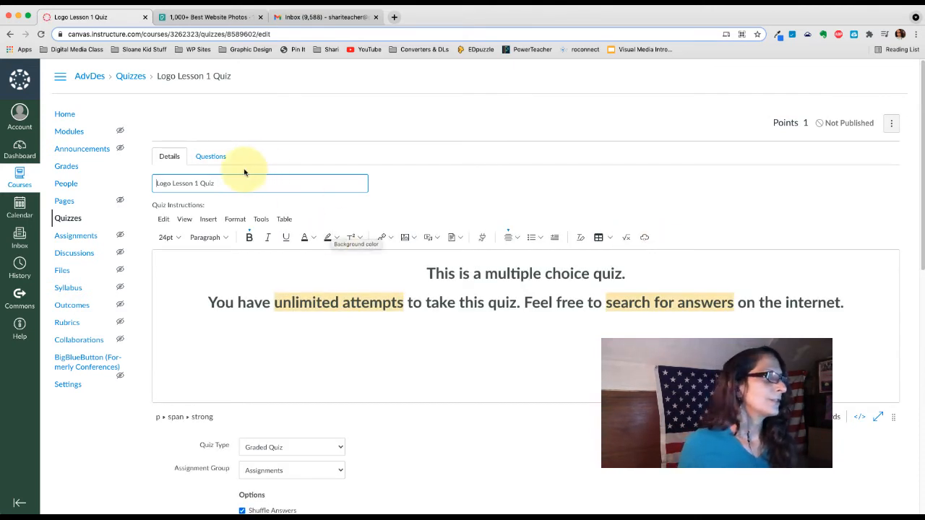
click(203, 156)
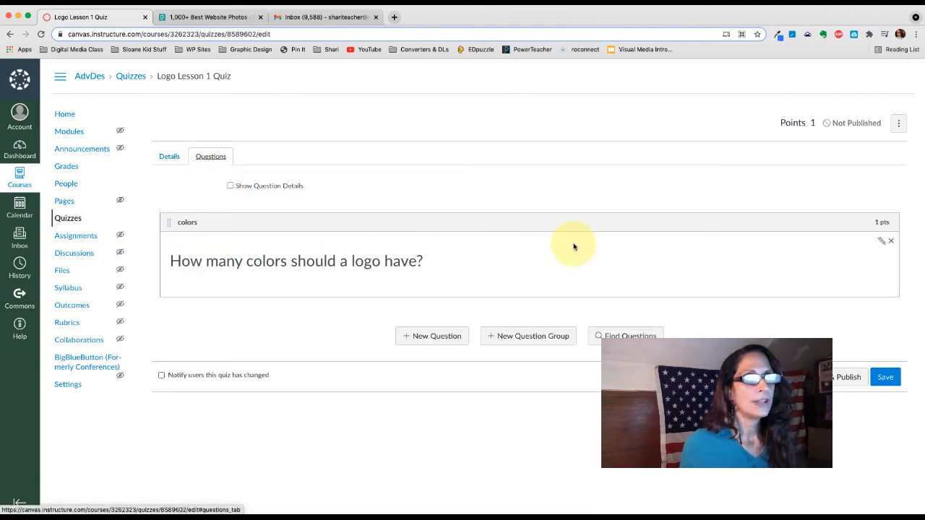
click(881, 242)
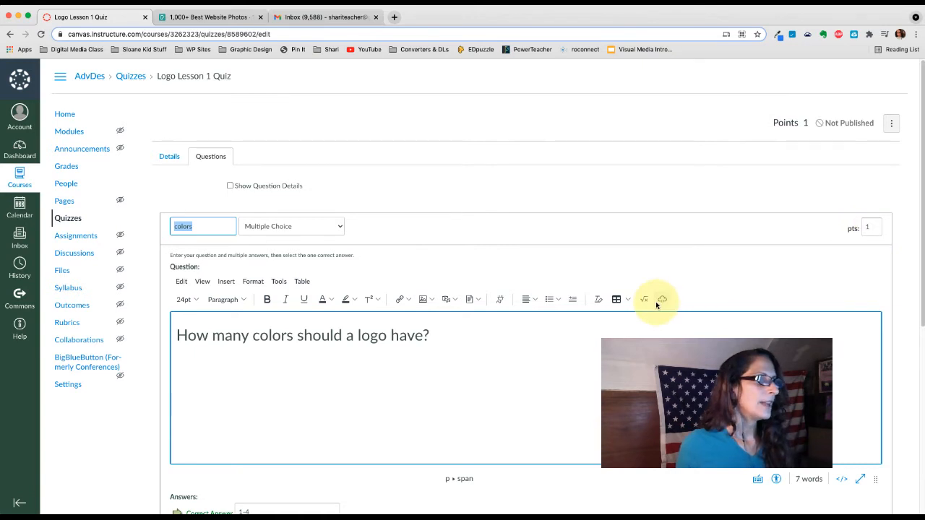
scroll(656, 305, down, 3)
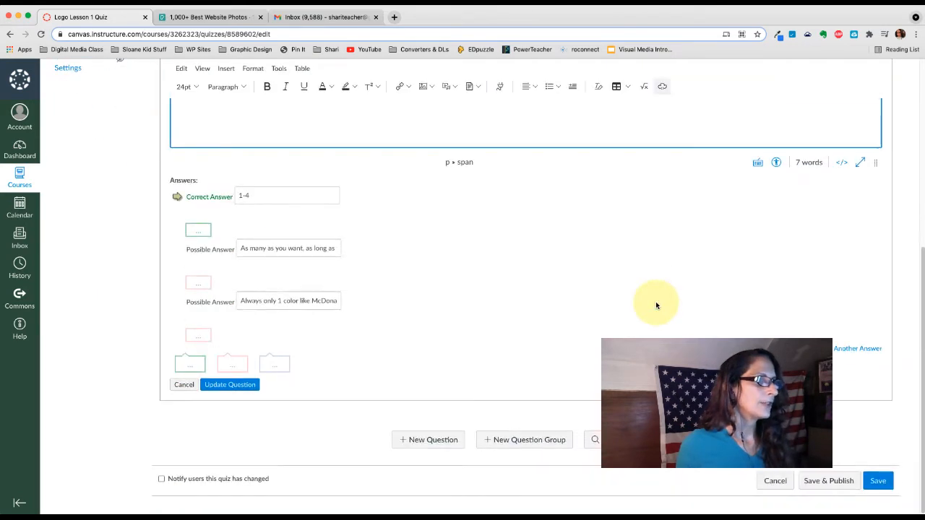
- Add a multiple choice question named "design" with the text "Describe the design of an effective logo."
click(442, 445)
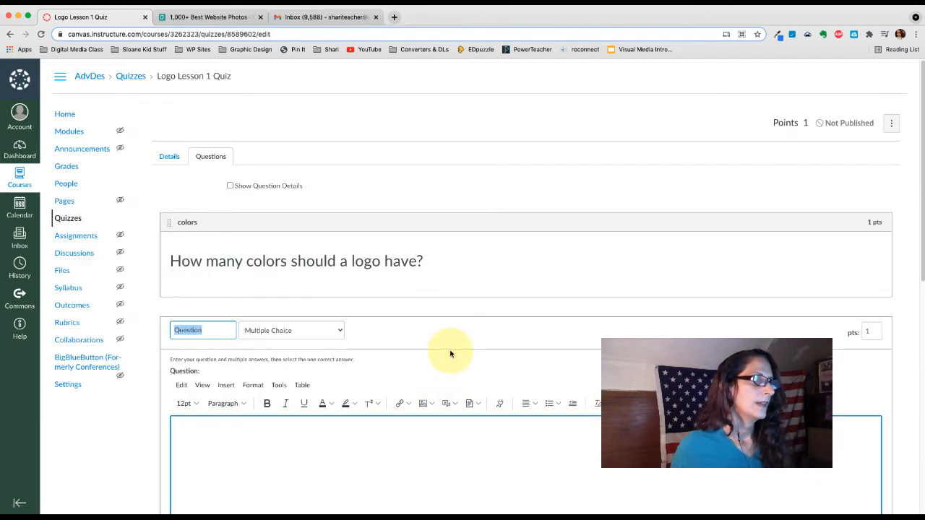
scroll(451, 349, down, 6)
scroll(452, 349, up, 5)
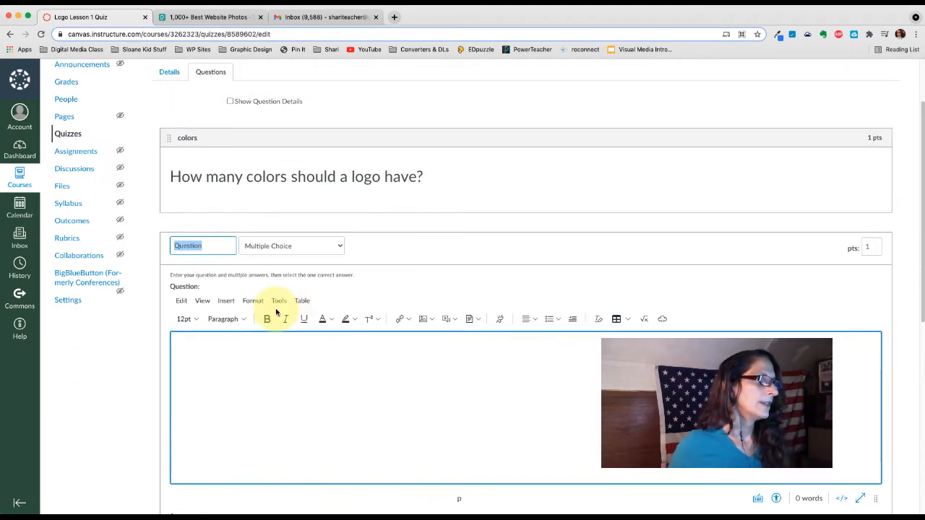
click(205, 243)
double_click(204, 242)
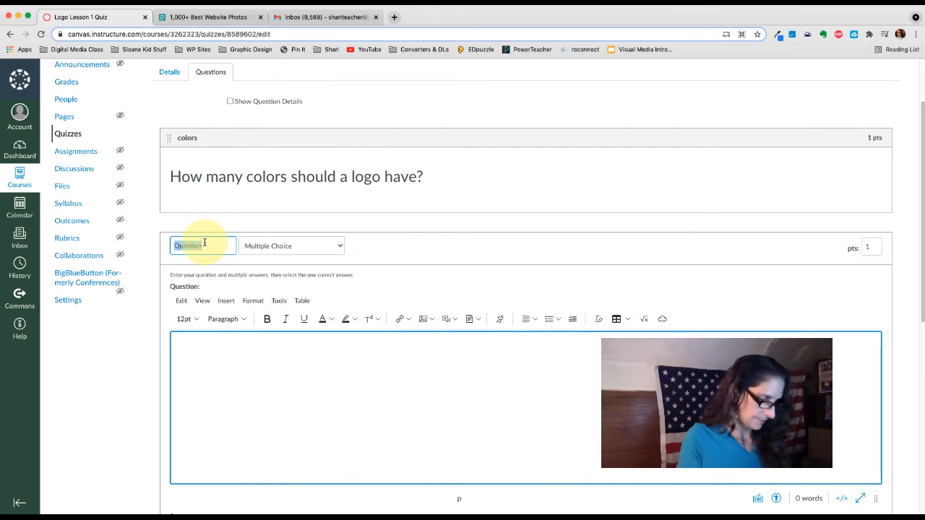
text(de)
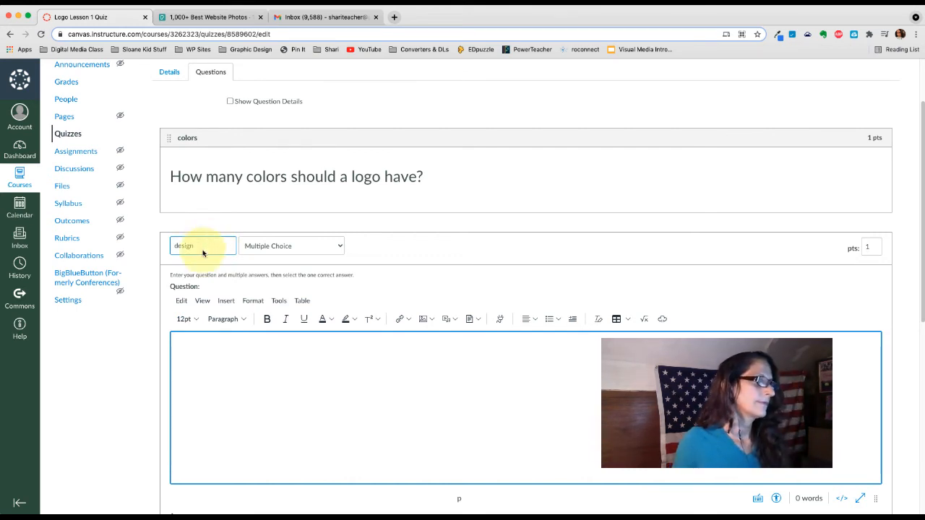
click(209, 367)
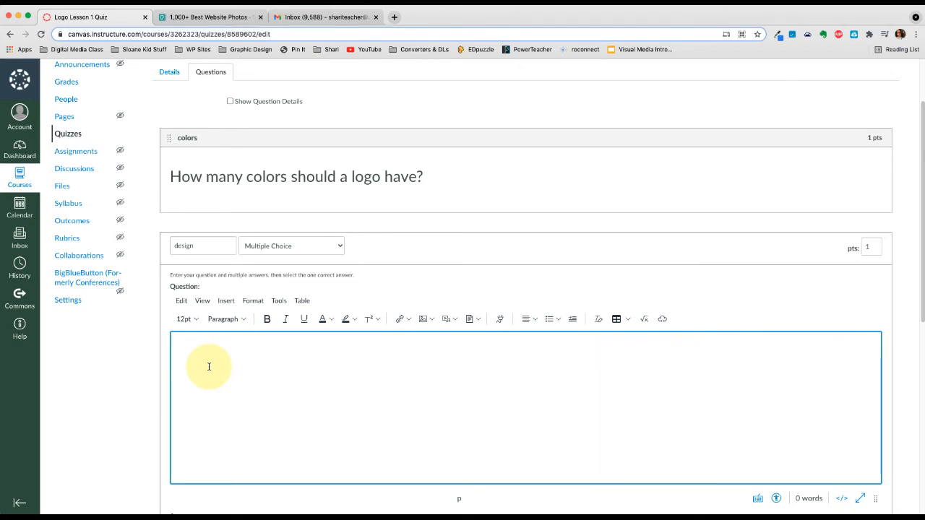
text(Describe the desi)
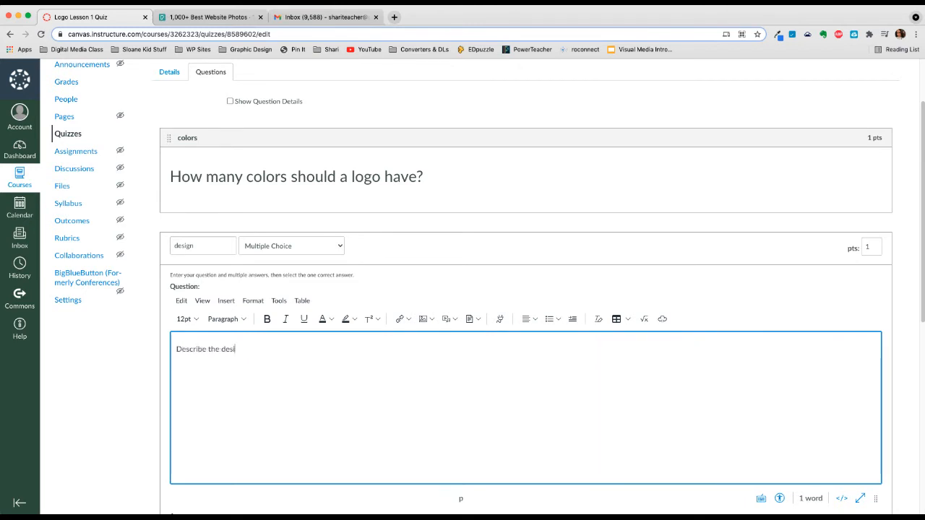
text(gn of an effective logo.)
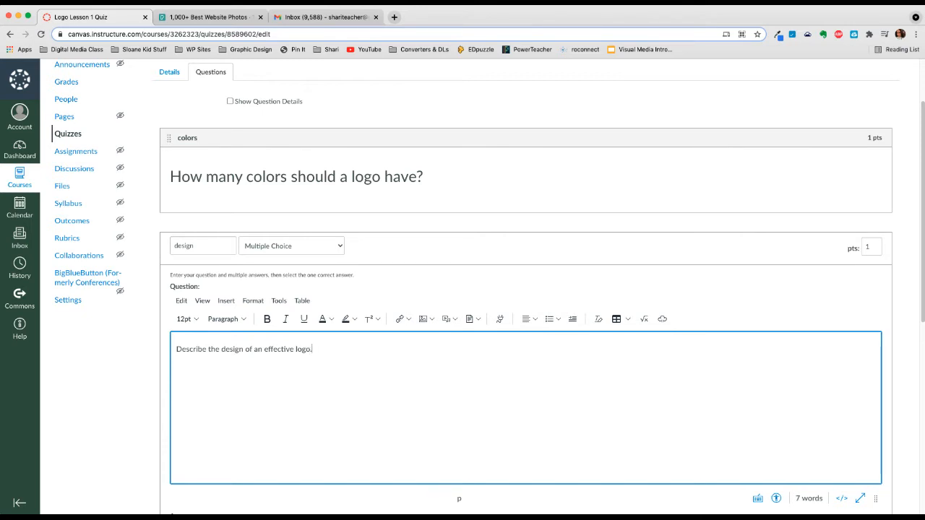
- Format the design question's text as bold, 24pt and centered
scroll(279, 362, down, 2)
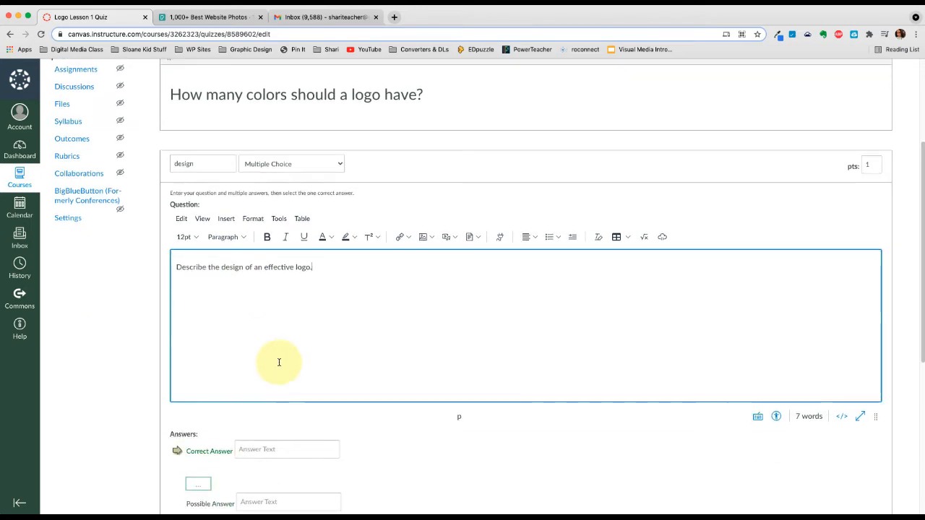
triple_click(320, 270)
click(266, 237)
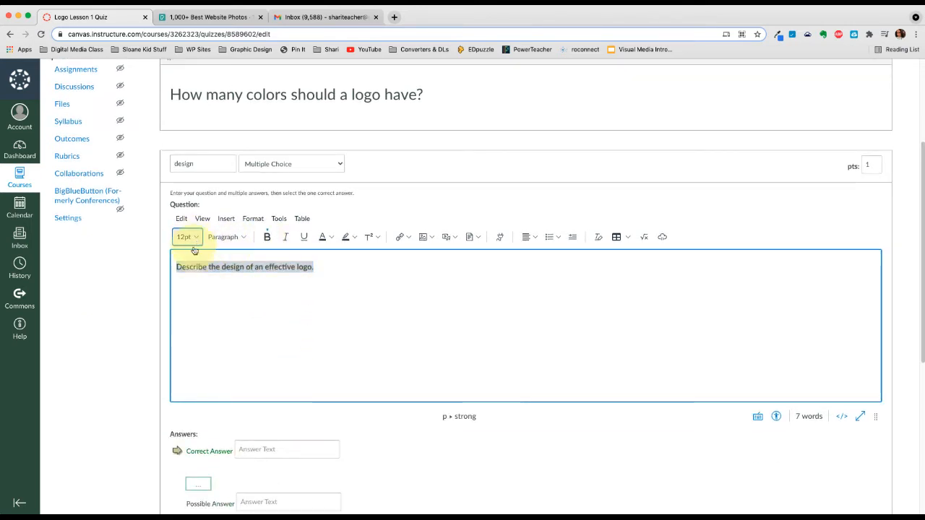
click(186, 237)
click(186, 333)
click(529, 237)
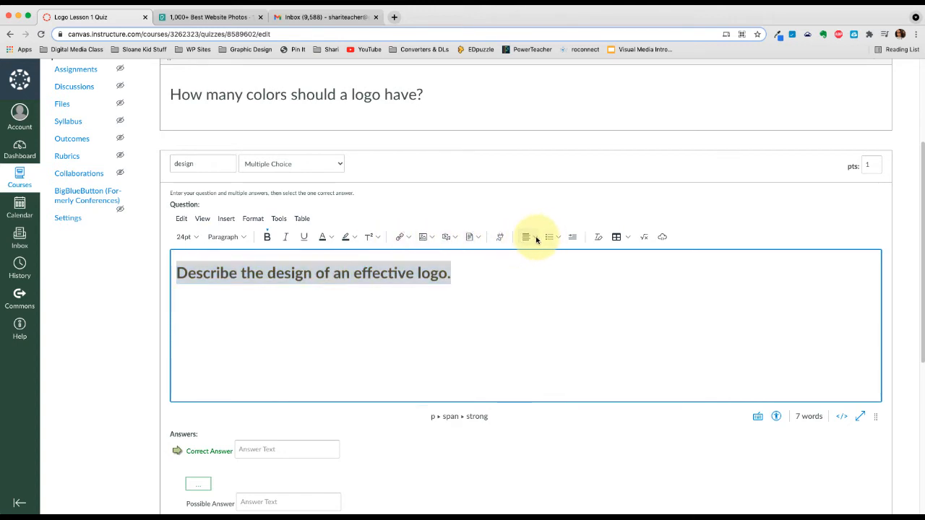
click(547, 257)
- Enter "A busy logo that incorporates many ideas." and "A simple, clean design." as the first two answers to the design question
scroll(320, 354, down, 4)
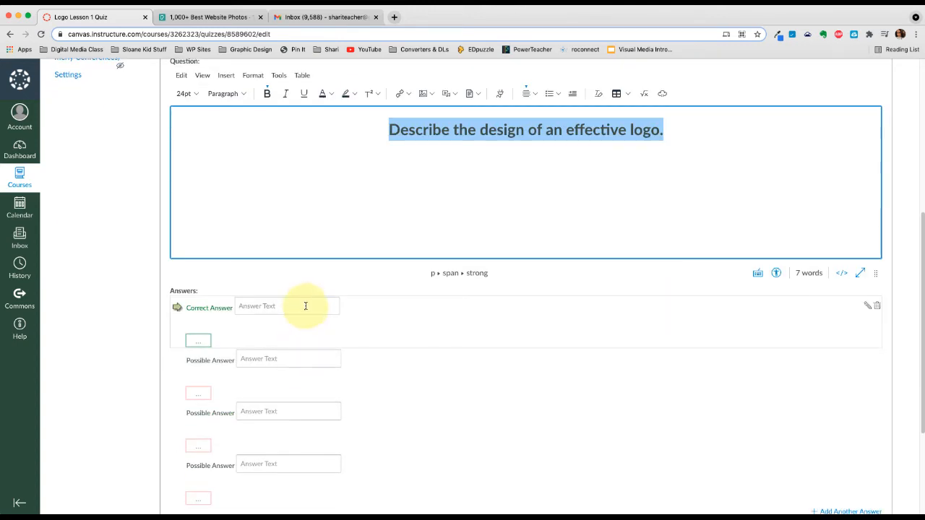
click(306, 306)
text(A busy logo that incorporates)
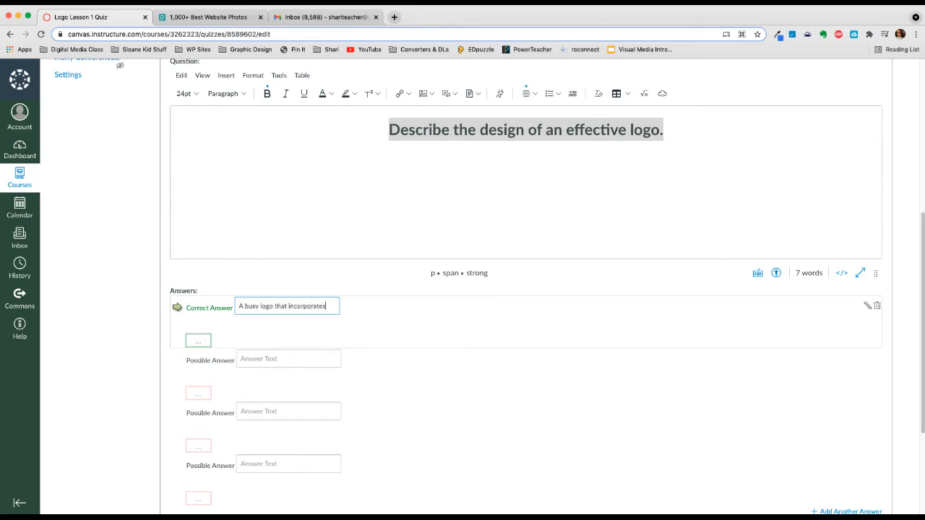
text( many ideas.)
key(Tab)
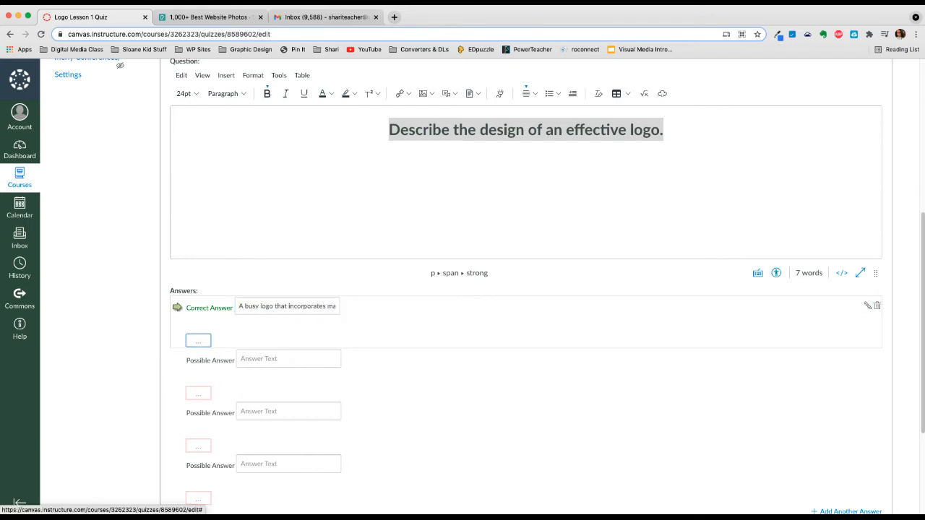
key(Tab)
text(A s)
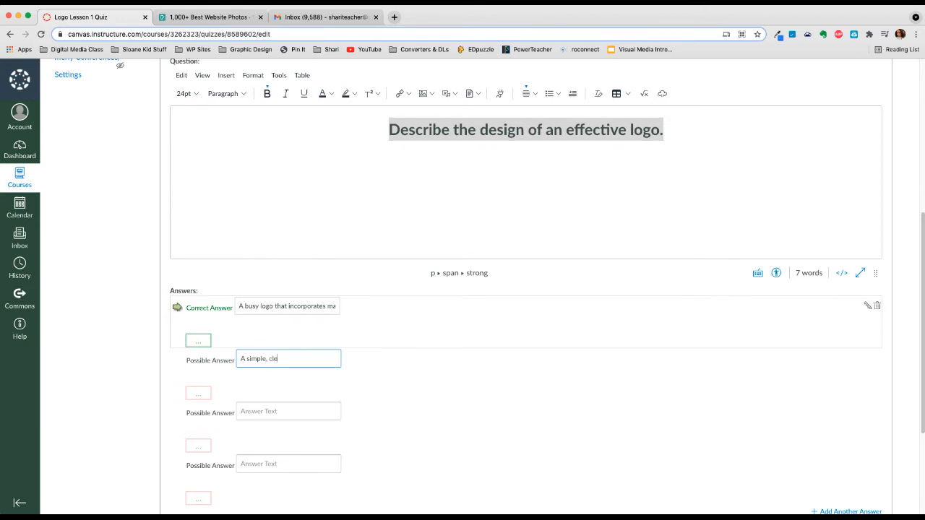
text(imple, clean design.)
key(Tab)
key(Tab)
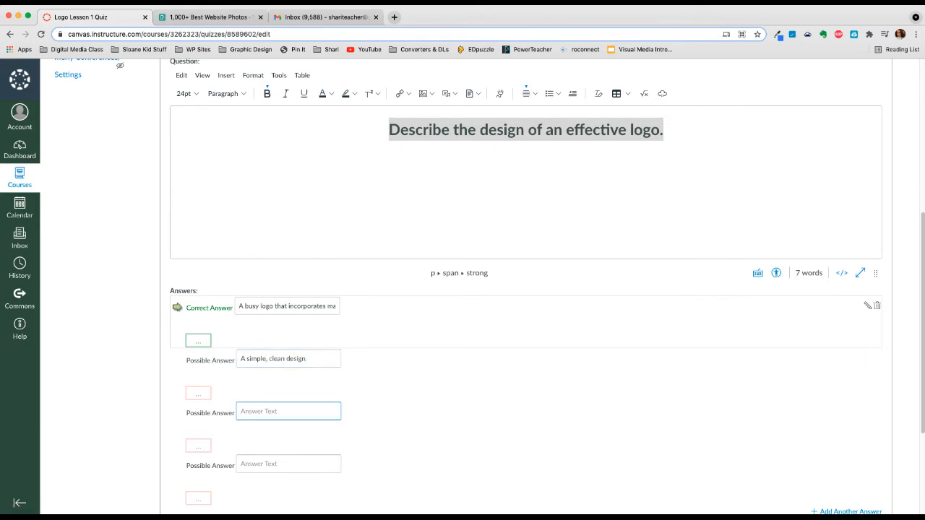
- Enter "It doesn't matter as long as it's drawn well and the color match." as the third answer, and delete the empty fourth answer
text(It does')
text(t matter as long as it's drawn well and the)
text( color match)
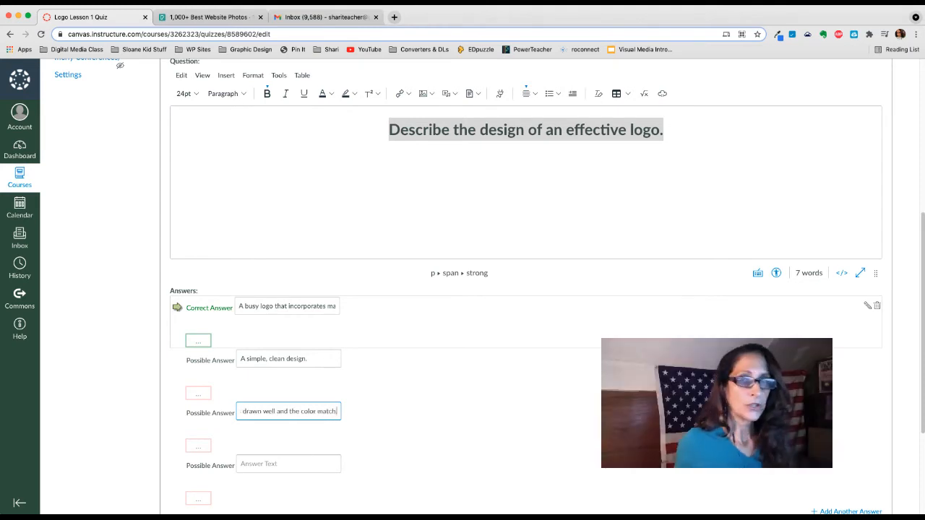
text(.)
scroll(399, 373, down, 1)
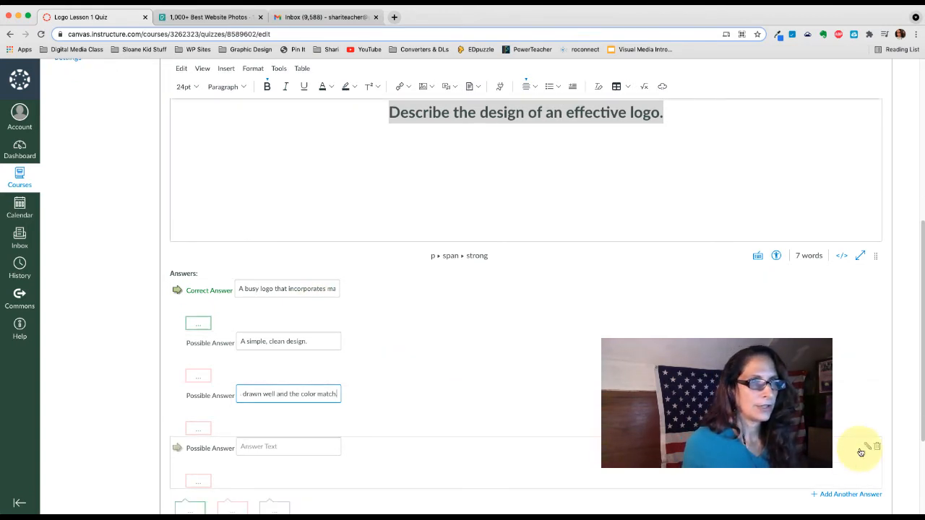
click(878, 451)
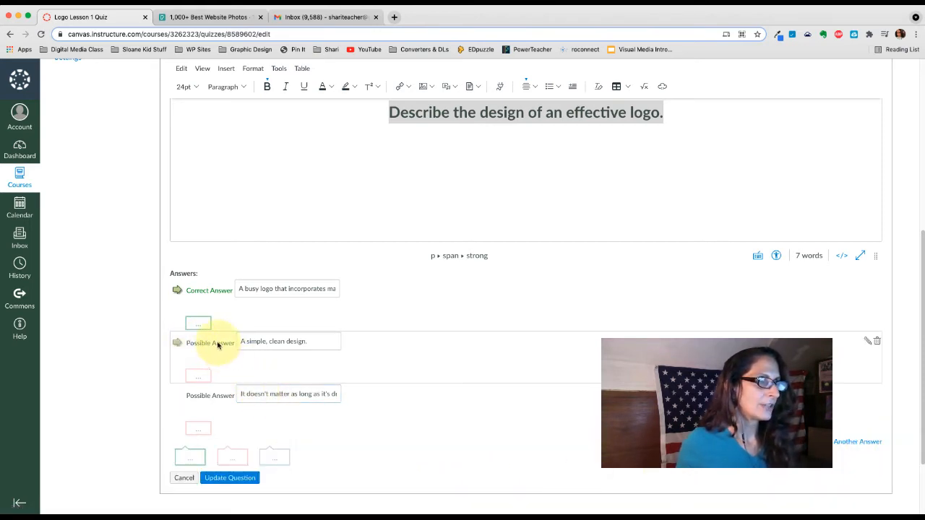
- Mark "A simple, clean design." as the correct answer and update the design question
click(177, 345)
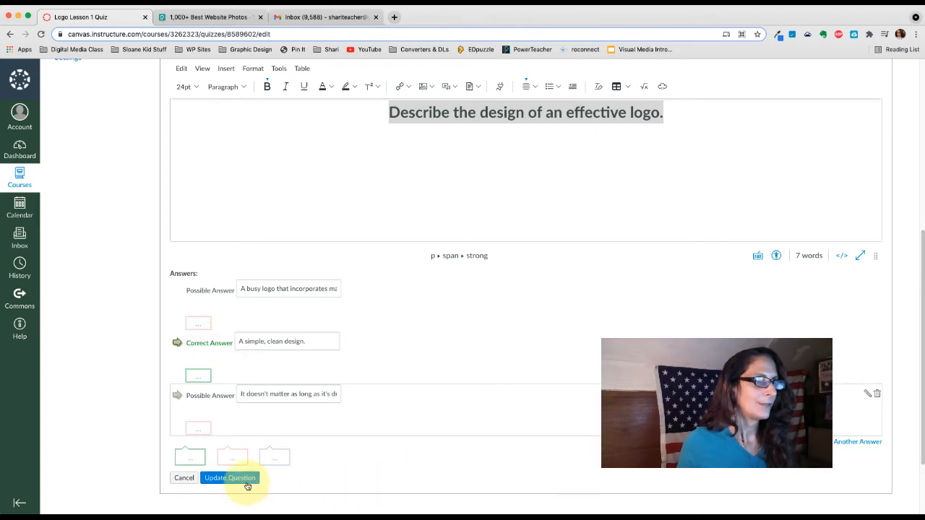
click(230, 479)
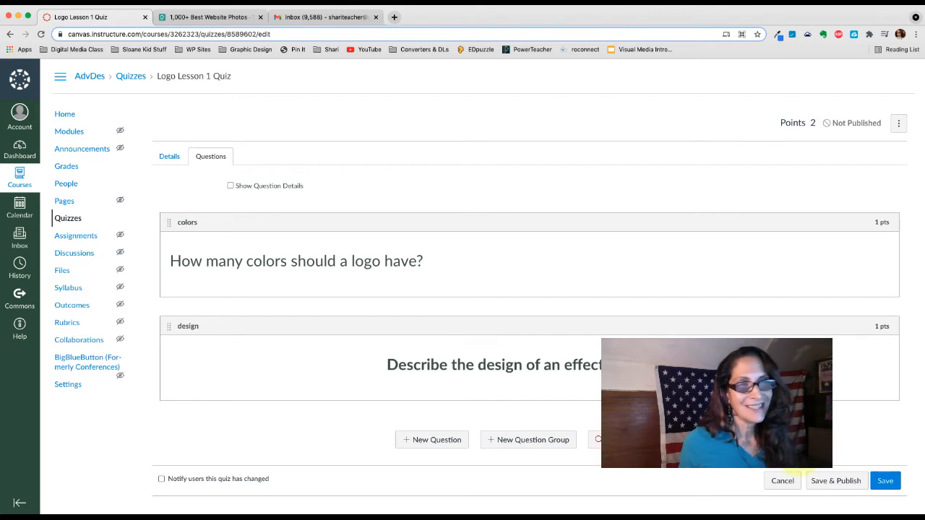
- Save the quiz with its two questions unpublished, and reopen it for editing at its questions
click(885, 481)
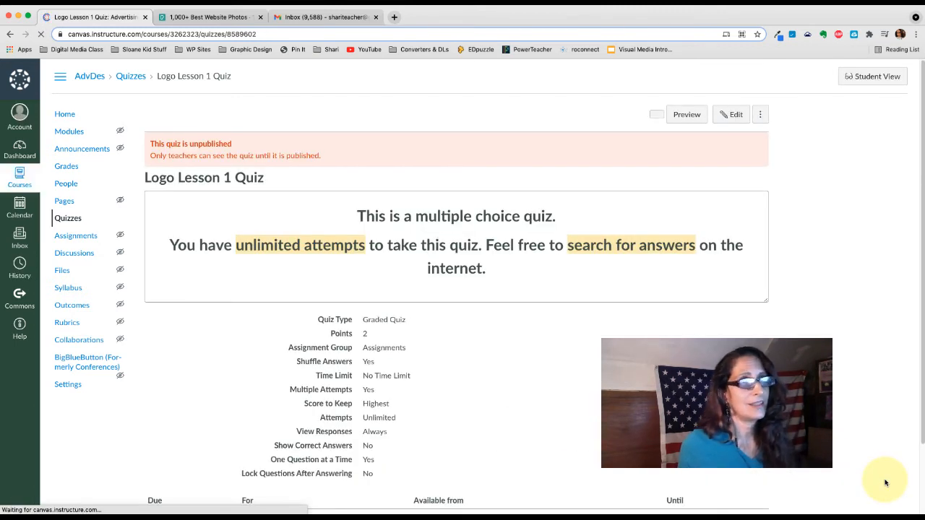
click(734, 115)
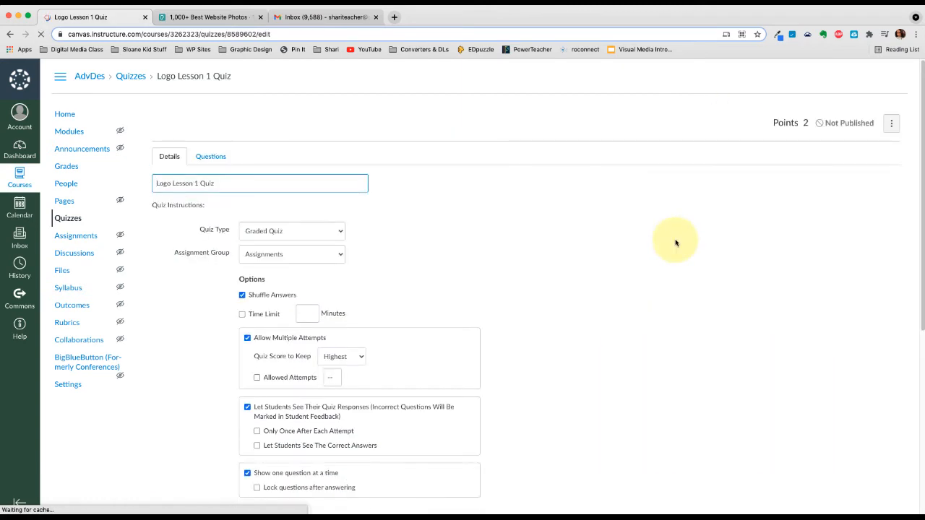
click(210, 156)
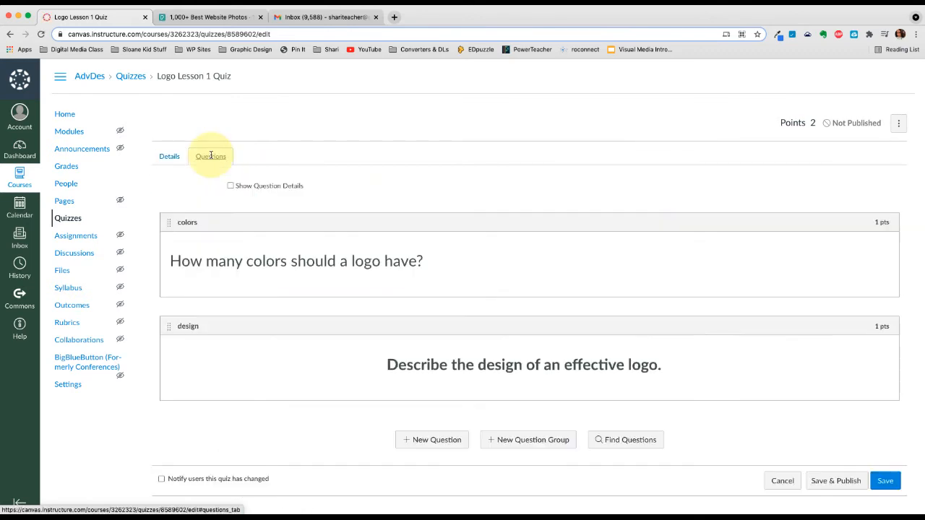
- Add a multiple choice question named "cost" asking "How much should a logo cost for a small business who has hired a local graphic designer?"
click(436, 439)
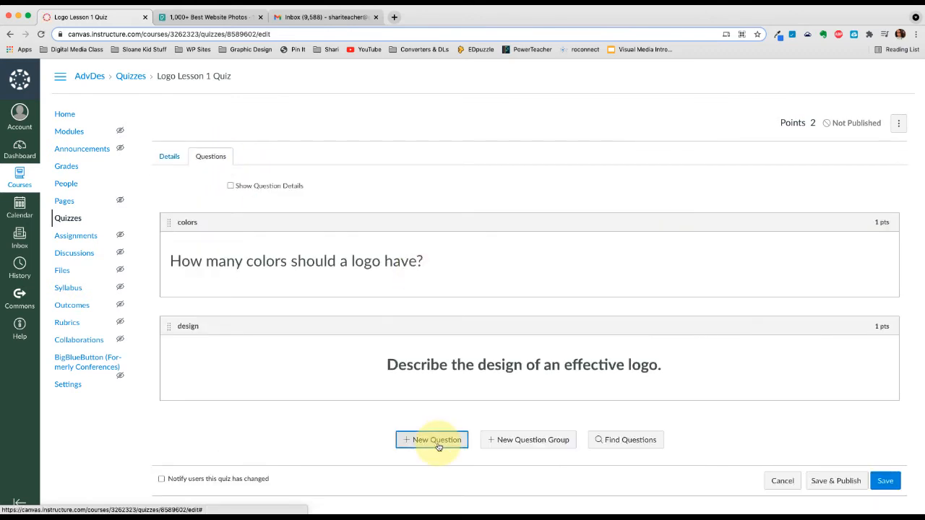
scroll(434, 445, down, 6)
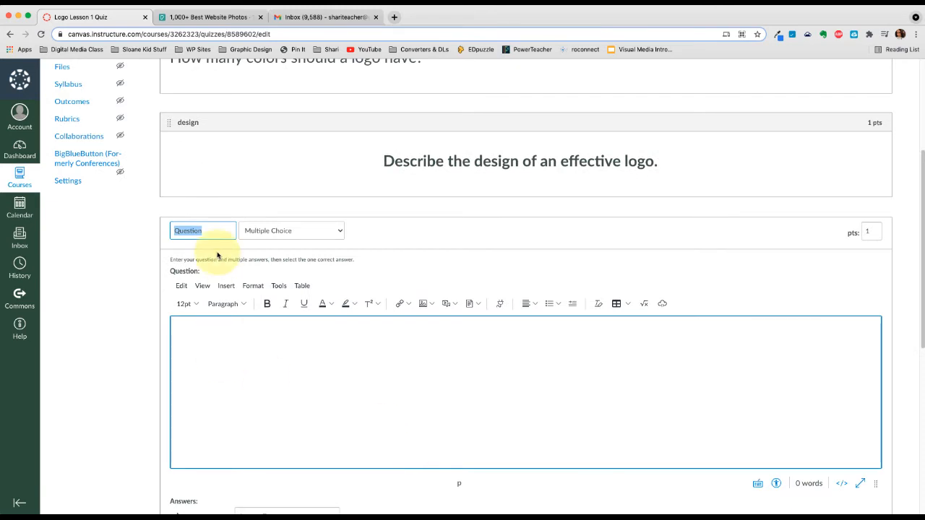
text(cost)
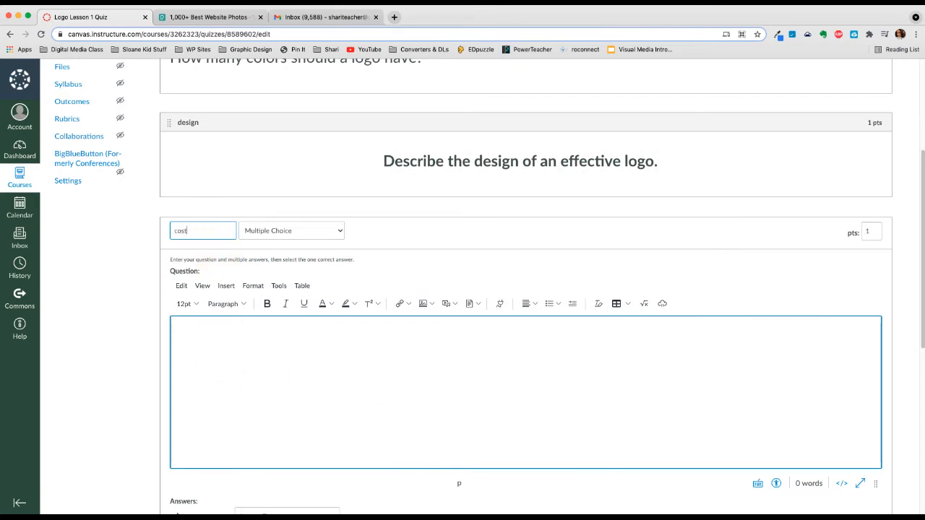
click(233, 375)
text(Ho wmuch shou)
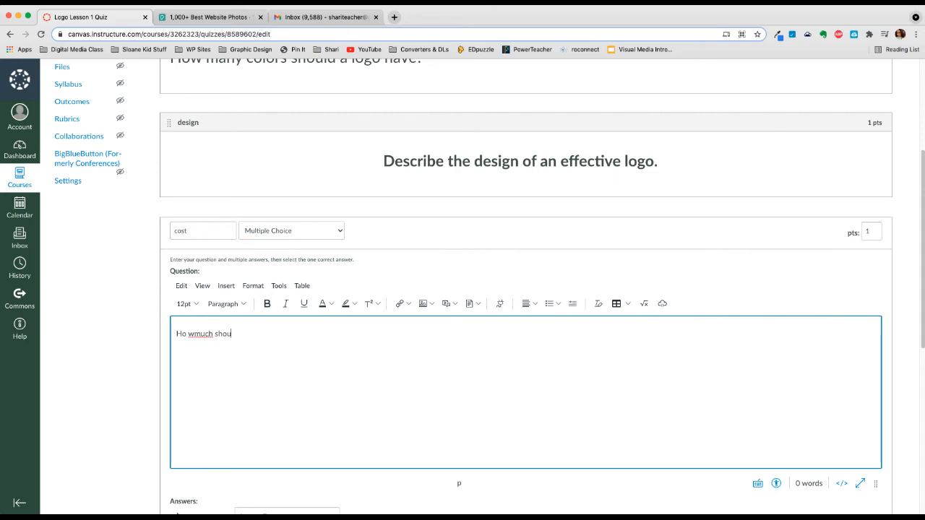
text(ld a logo cost for a small business who has hire)
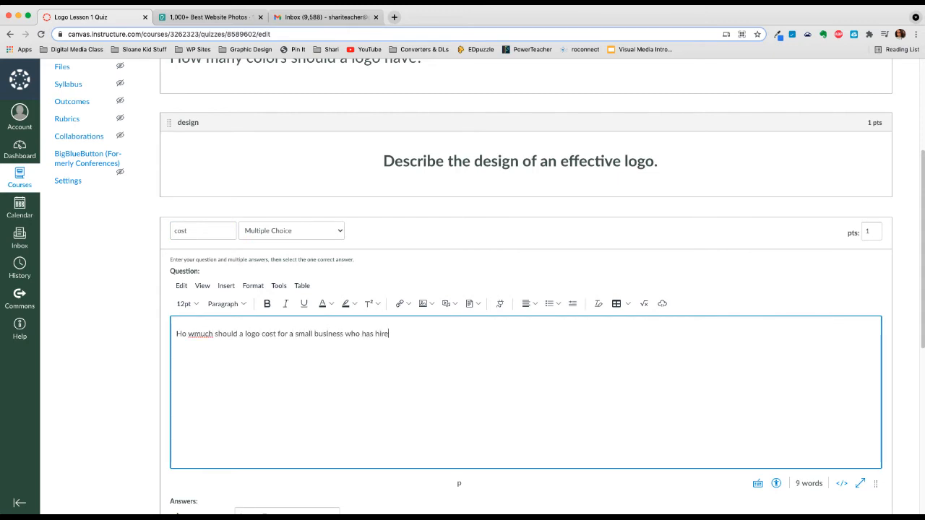
text(d a local graphic des)
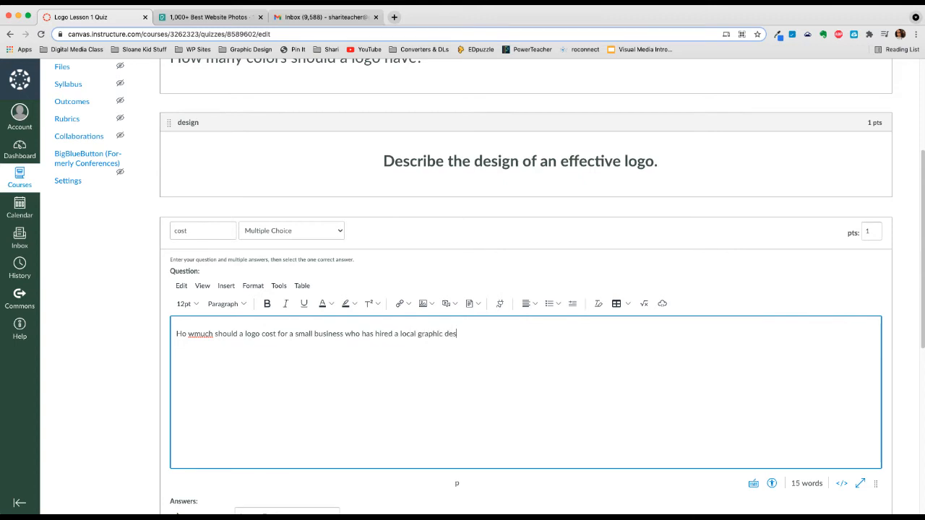
text(igner?)
- Format the cost question's text as 24pt, bold and centered, and correct the misplaced space in "How much"
scroll(526, 289, down, 3)
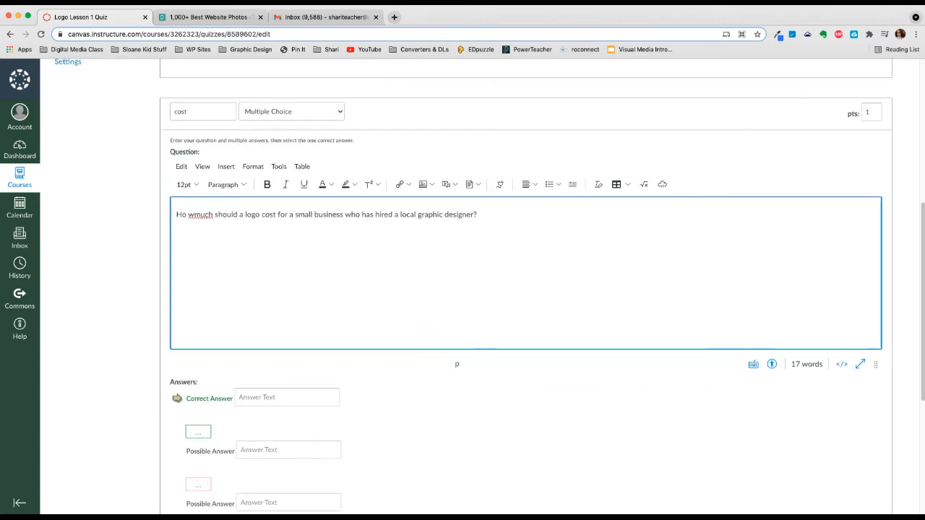
key(super+a)
click(185, 184)
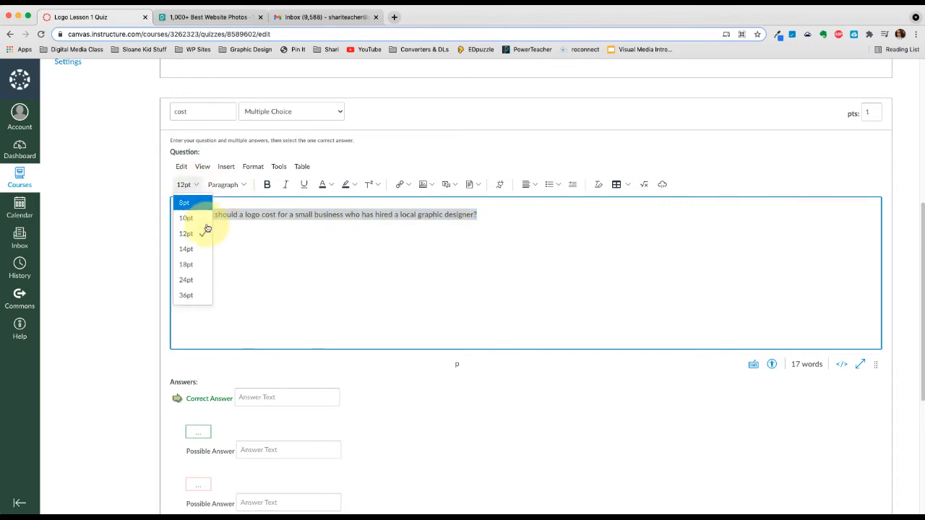
click(186, 276)
click(266, 185)
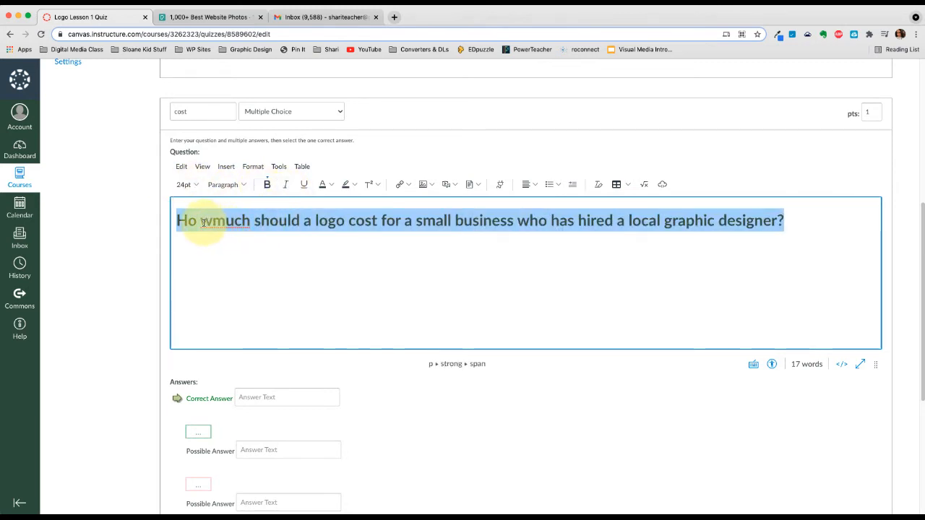
click(202, 225)
key(BackSpace)
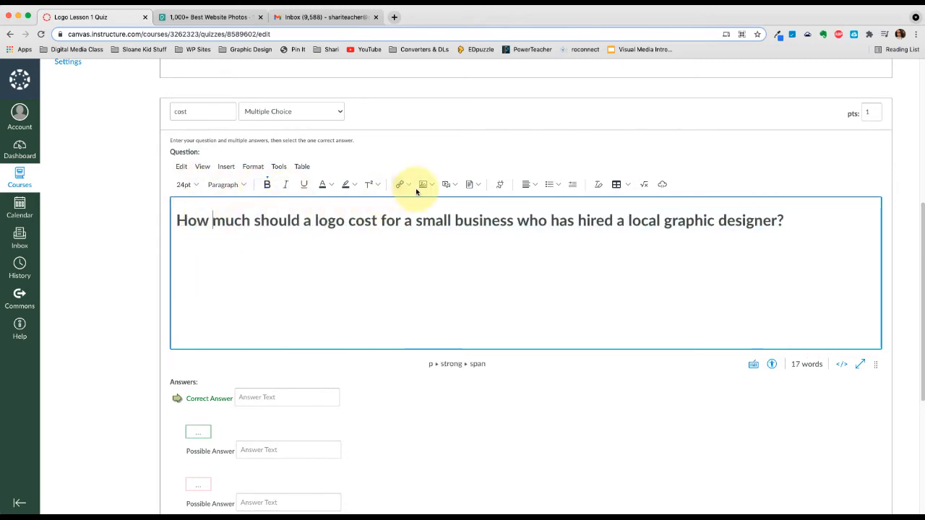
click(526, 184)
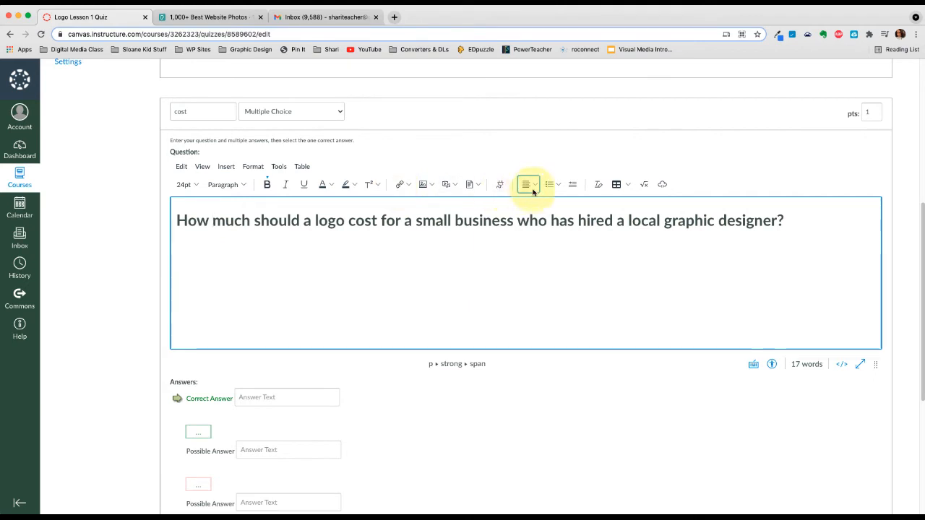
click(538, 208)
- Enter "$2,000 - $4,000" and "More than $4,000." as the first two answers to the cost question
click(264, 399)
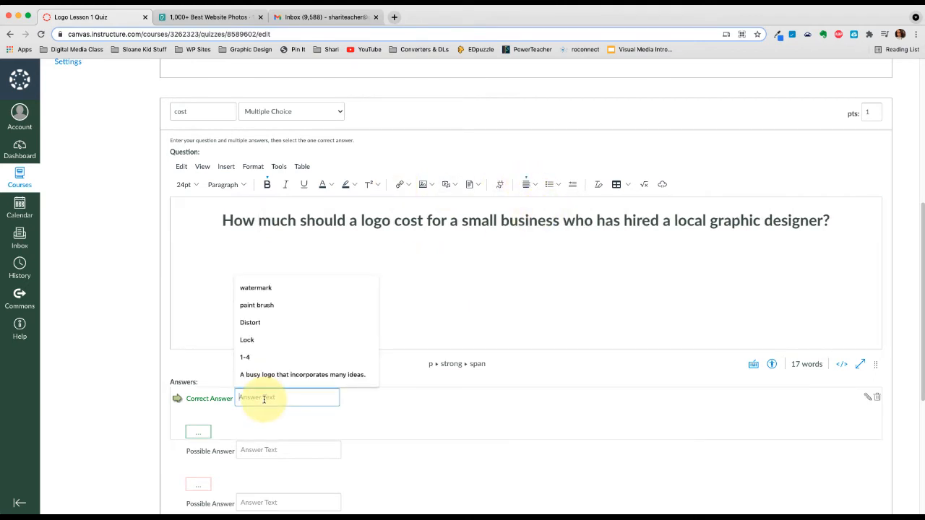
text($2,000 - $4,00)
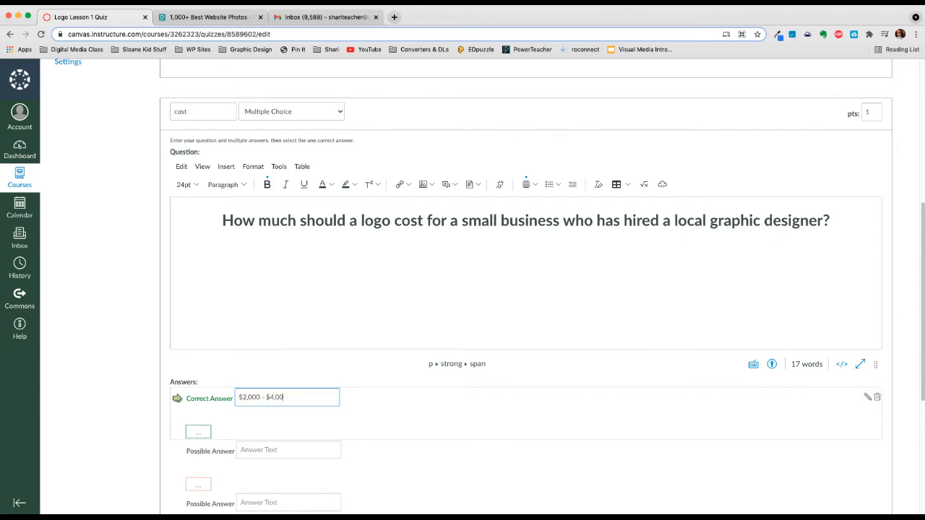
key(Tab)
key(Tab)
key(Tab)
key(Tab)
text(More than)
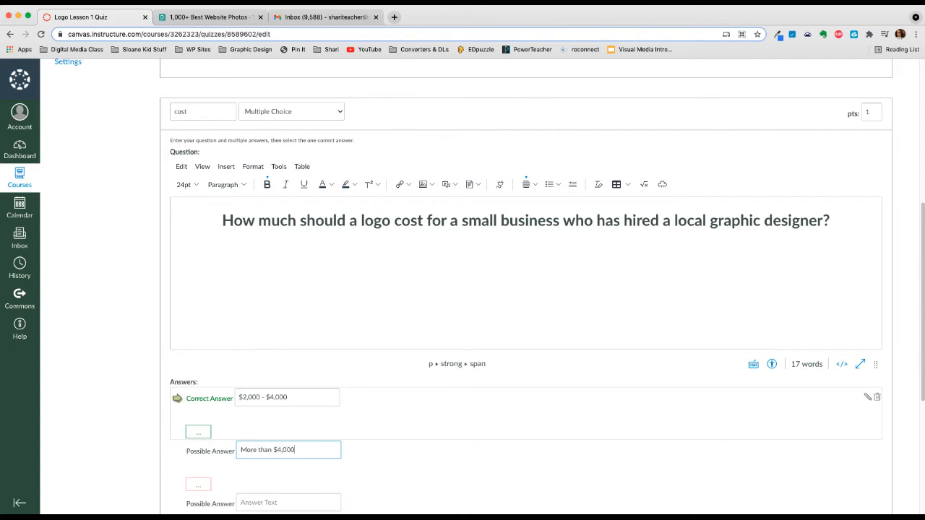
text( $4,000.)
- Enter "Between $200-$1,200" and "Around $75" as the third and fourth answers to the cost question
scroll(257, 382, down, 5)
click(264, 245)
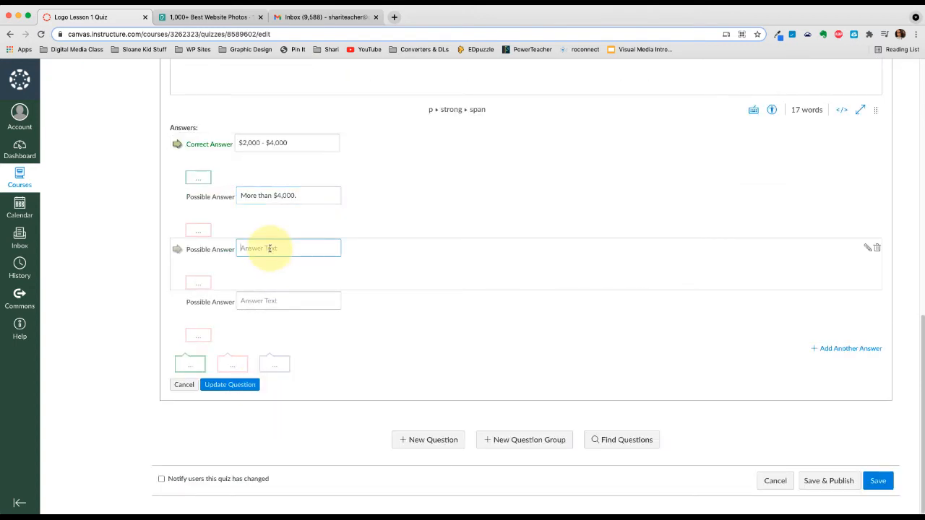
text(Betwe)
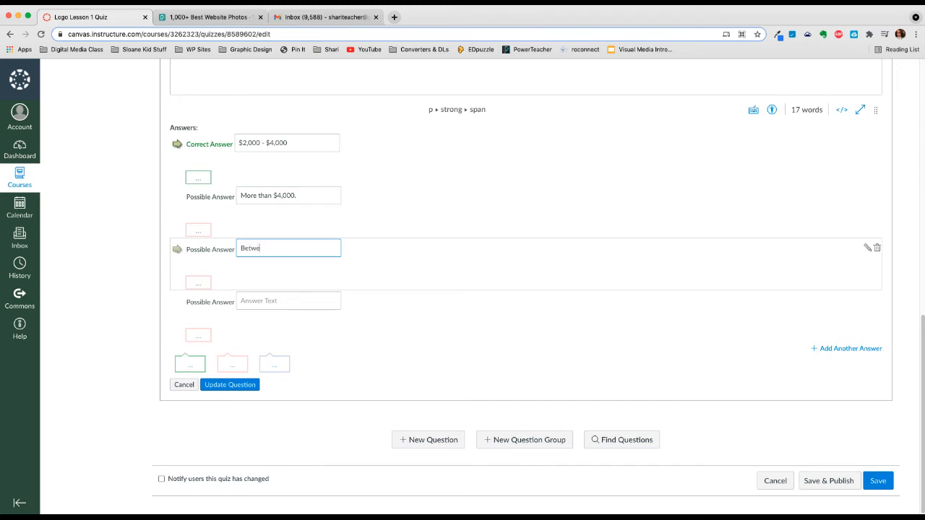
text(en $200-$1,200)
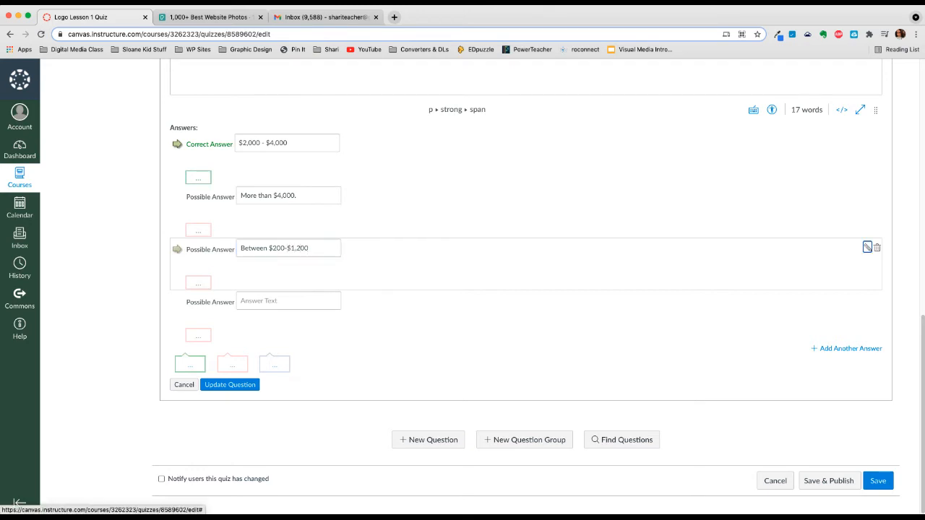
click(288, 300)
text(Around $75)
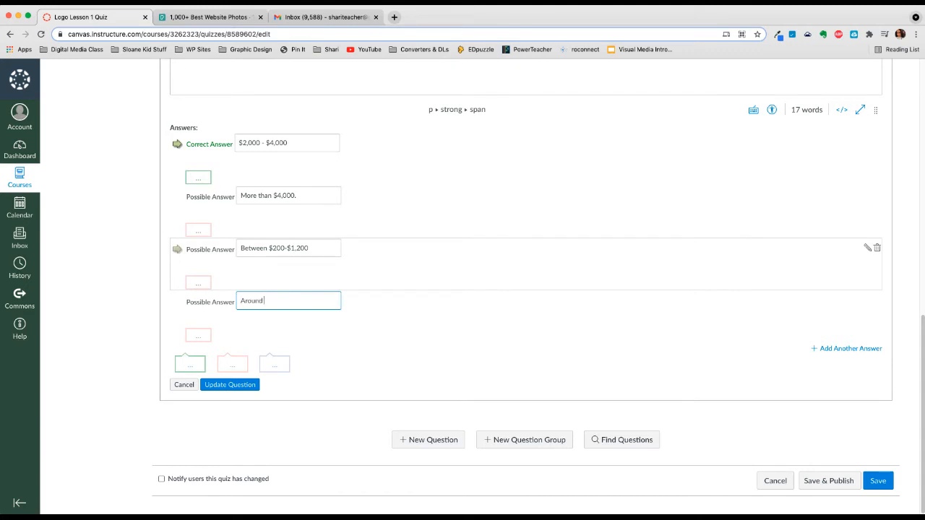
- Mark "Between $200-$1,200" as the correct answer and update the cost question
click(185, 251)
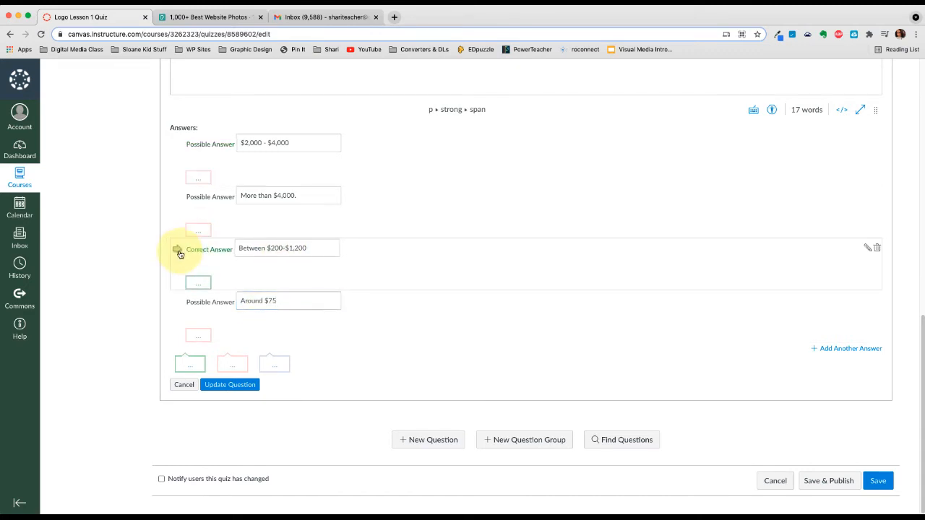
click(230, 386)
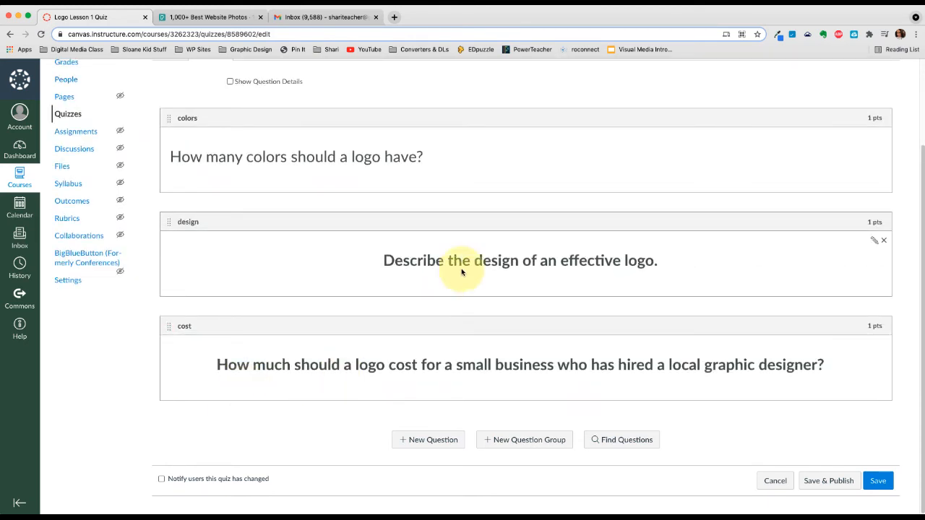
click(687, 6)
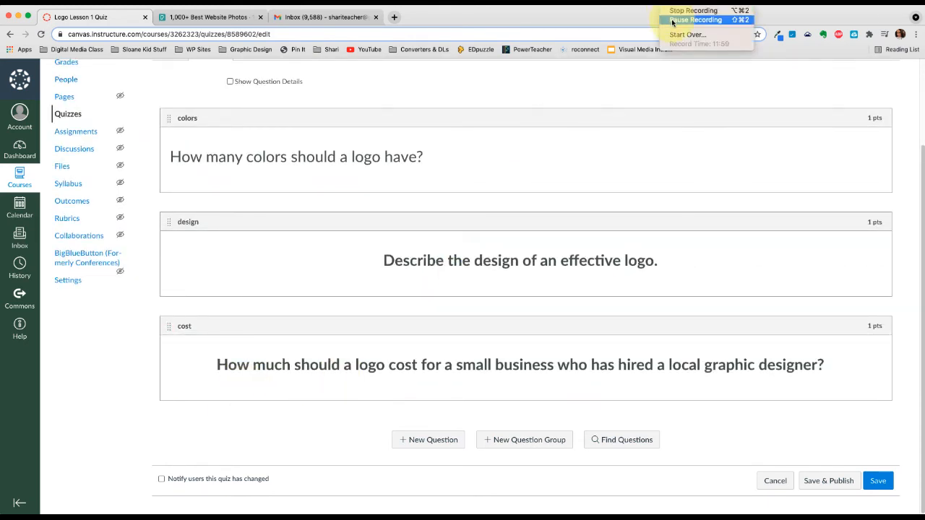
click(672, 21)
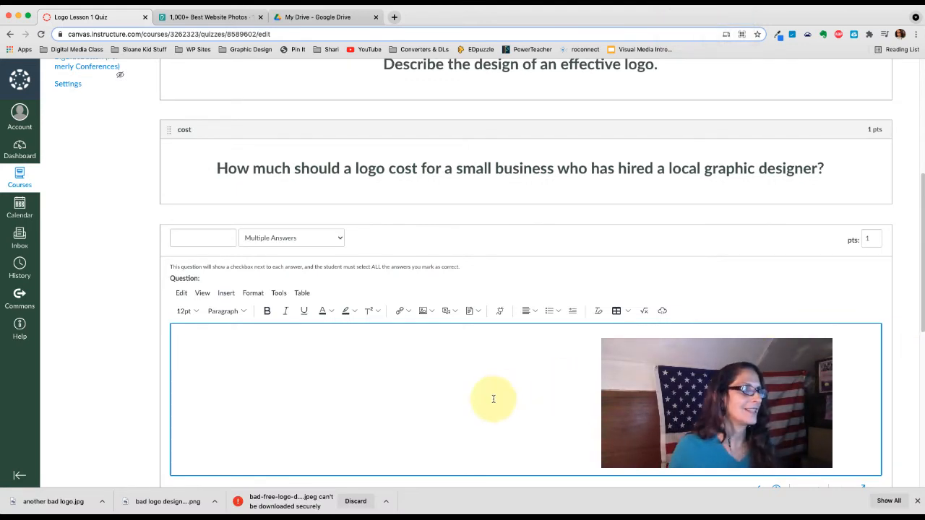
- Name the new question "bad logo" and choose Multiple Answers as its question type
click(221, 238)
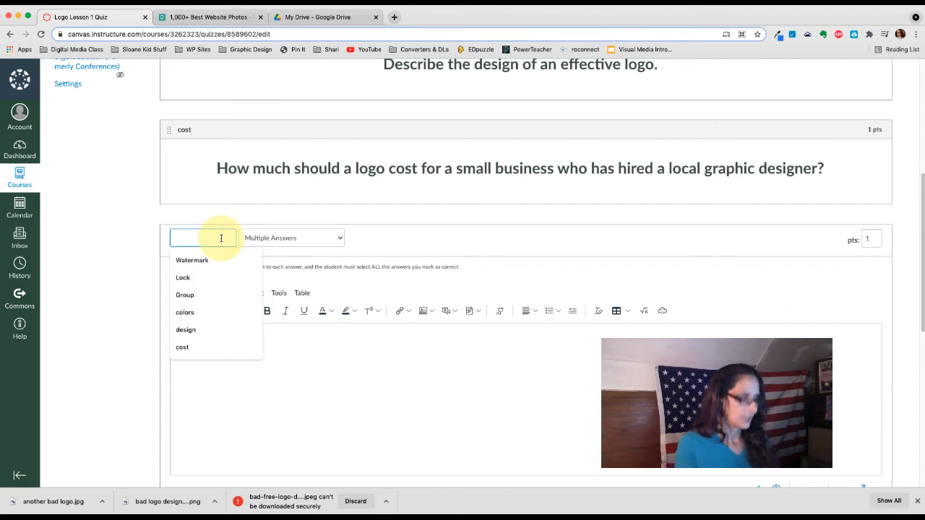
text(bad lo)
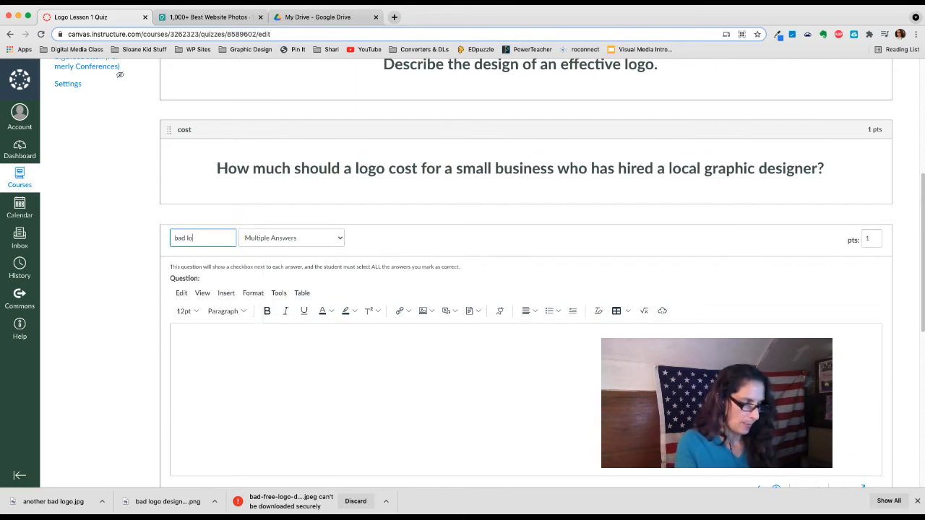
text(go)
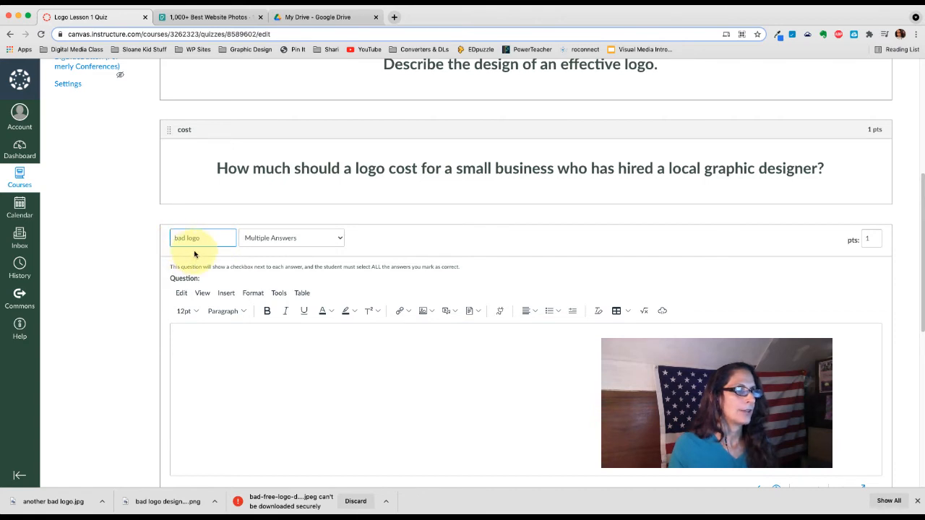
click(341, 240)
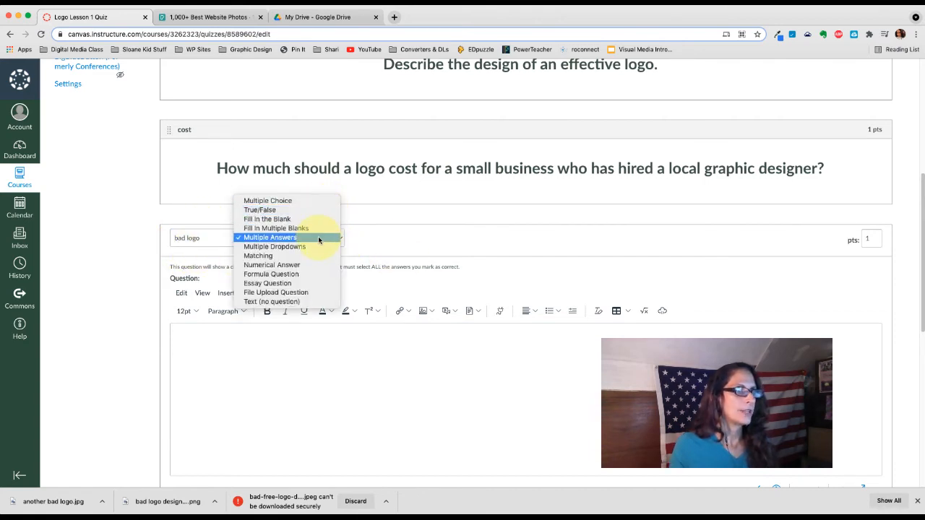
click(310, 238)
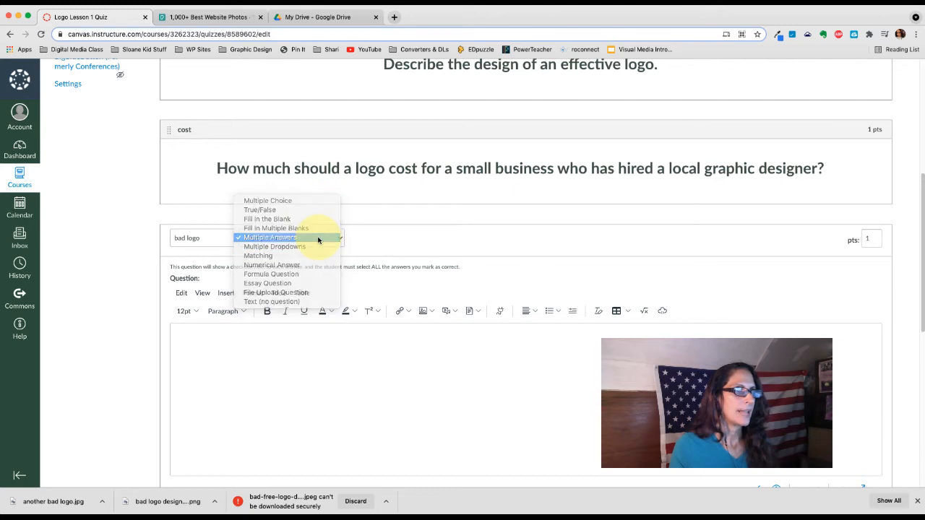
- Enter "Based on what you have learned in this class, what is wrong with the following logo?" as the question in bold, 24pt, centered text
click(299, 372)
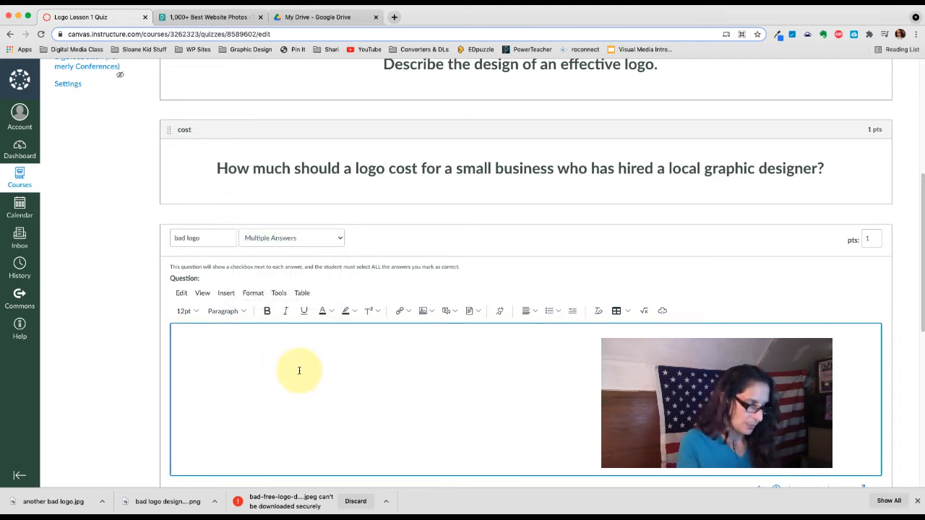
text(B)
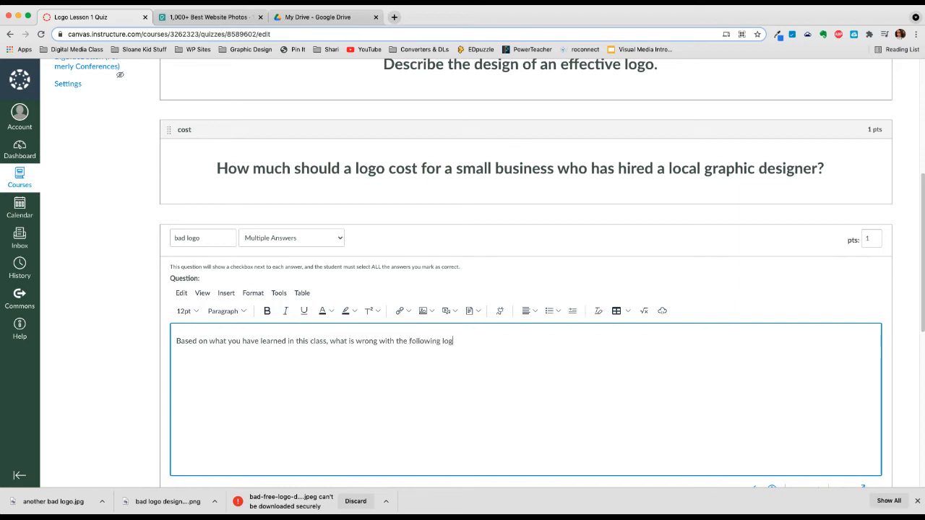
key(super+a)
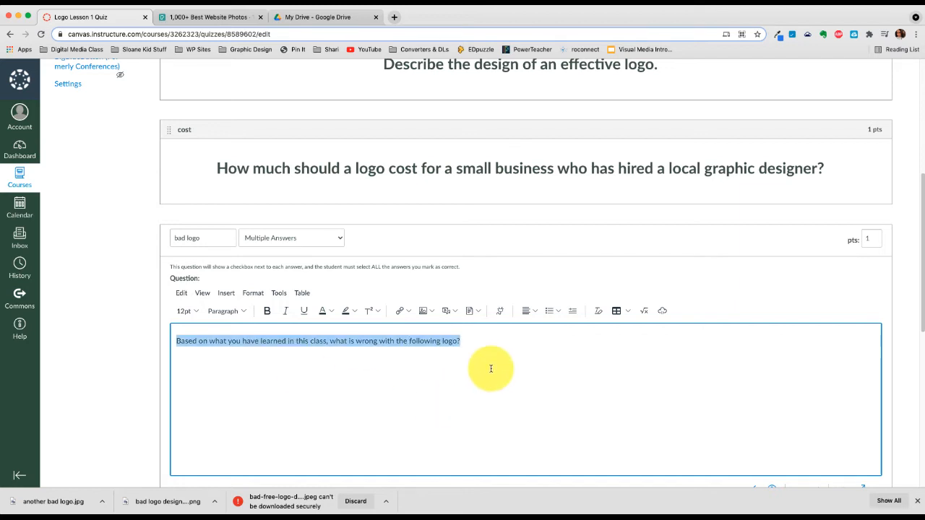
click(187, 311)
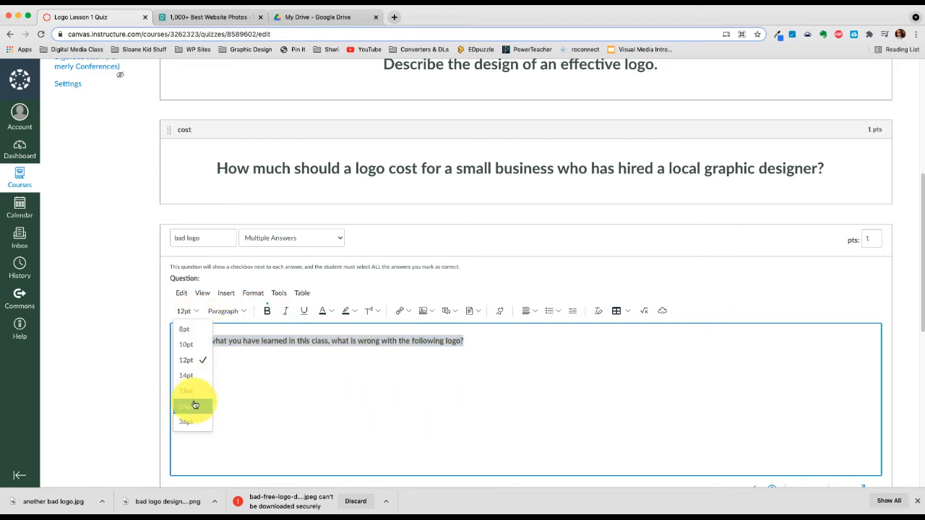
click(192, 405)
click(535, 312)
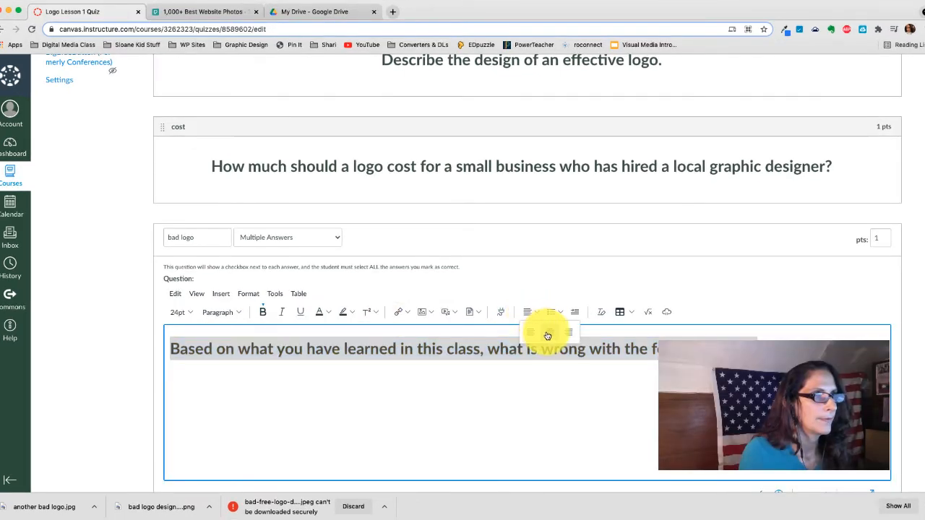
click(549, 332)
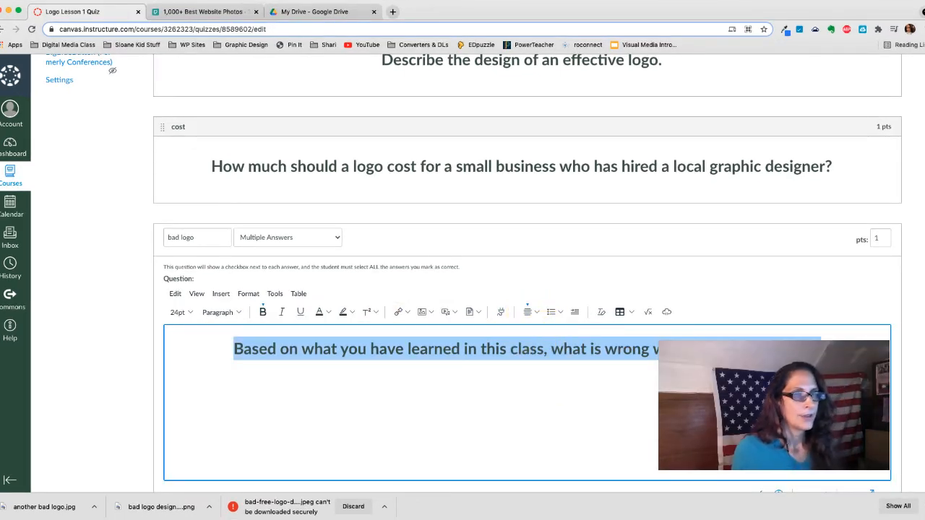
- Load the image file "bad logo design.png" from the computer for insertion below the bad logo question text
click(822, 349)
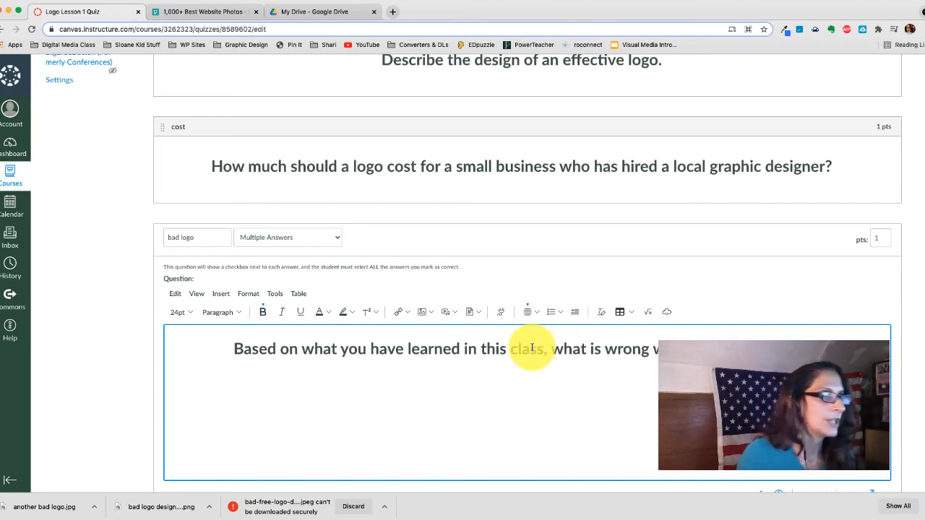
click(423, 317)
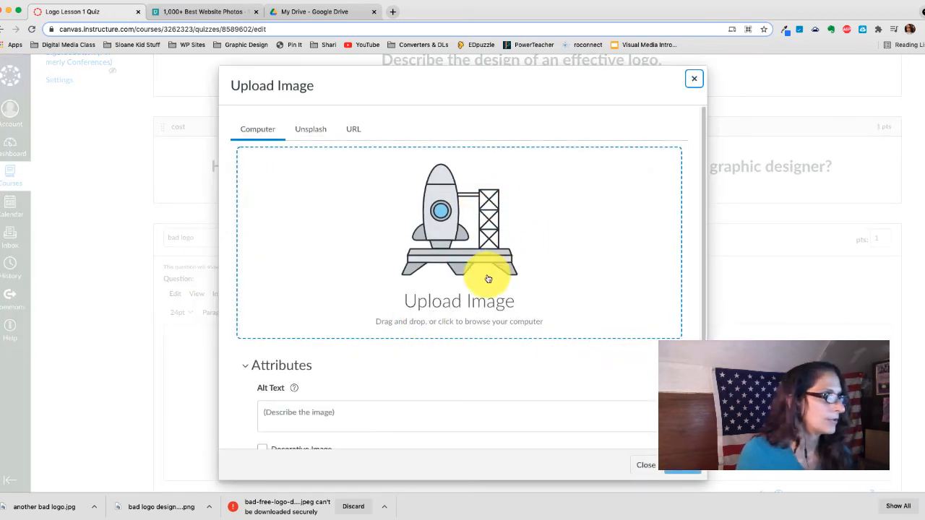
mouse_move(5, 178)
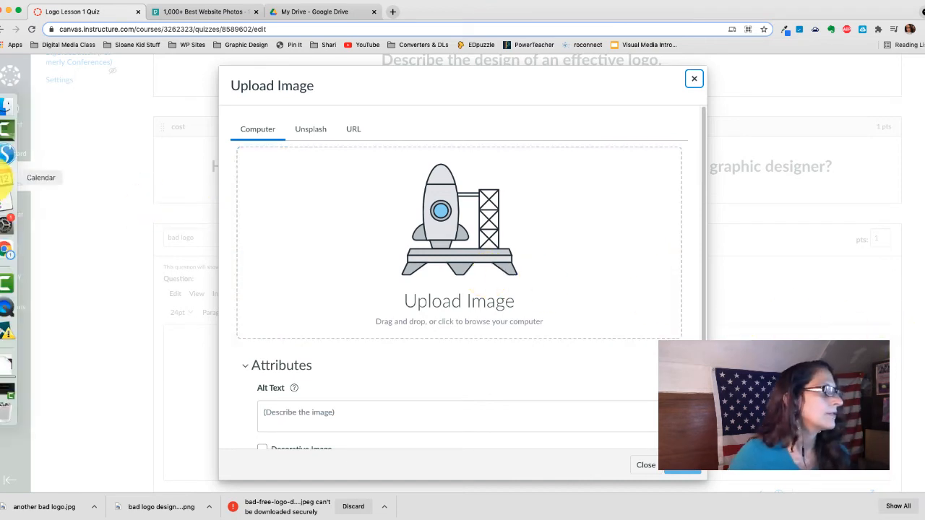
click(7, 107)
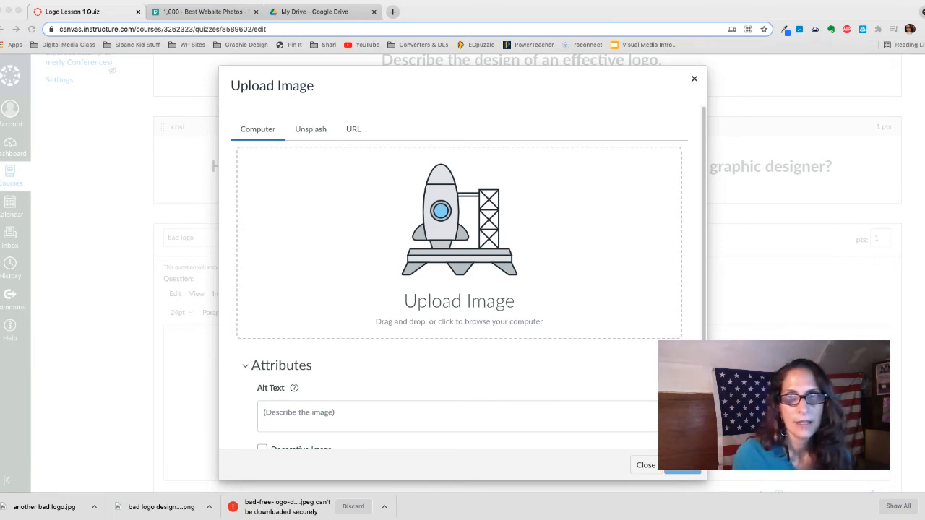
drag(924, 239, 478, 268)
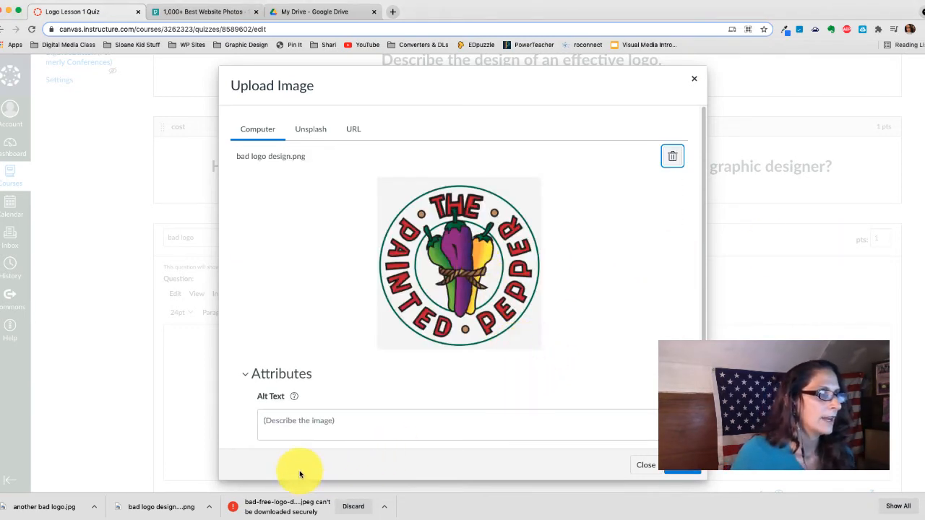
- Give the logo image the alt text "Image of peppers." and insert it into the question
click(305, 420)
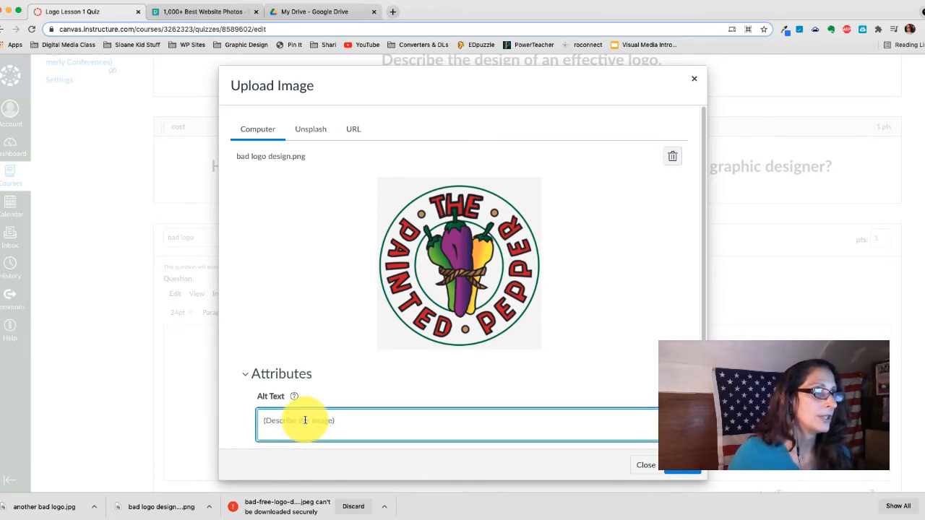
text(Image of peppers.)
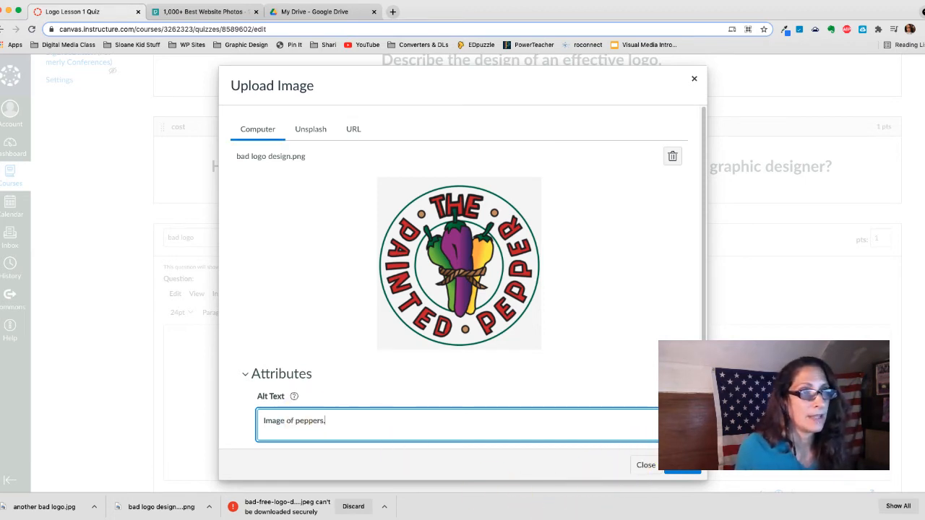
scroll(462, 278, down, 3)
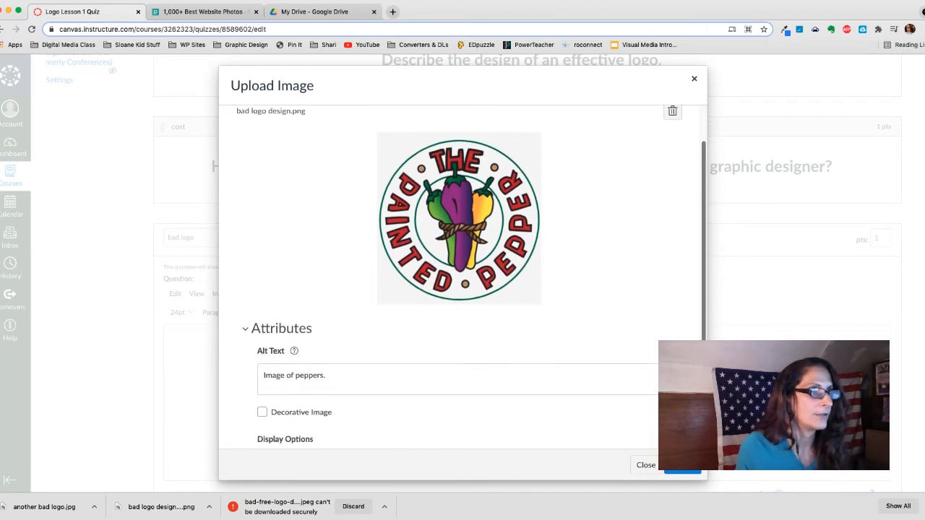
click(676, 469)
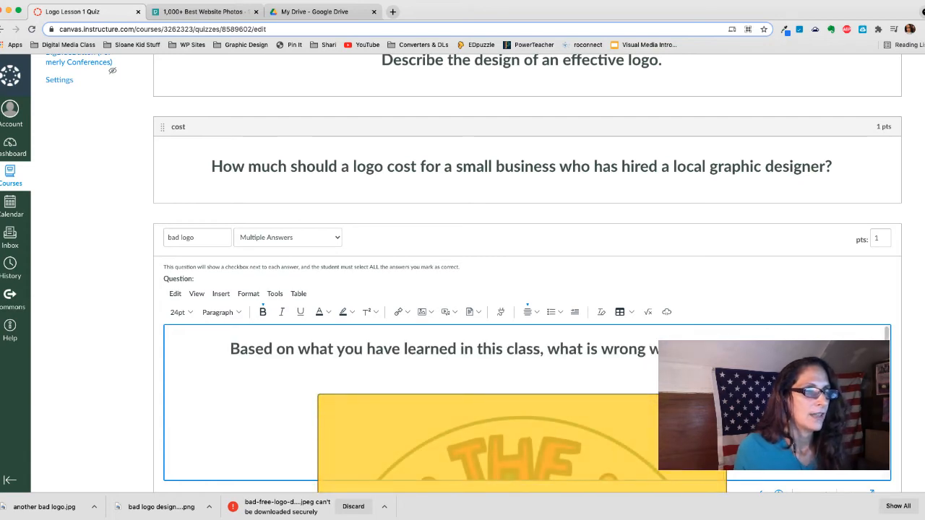
- Shrink the inserted logo image proportionally to about half its width in the question text
scroll(526, 402, down, 5)
scroll(526, 403, up, 5)
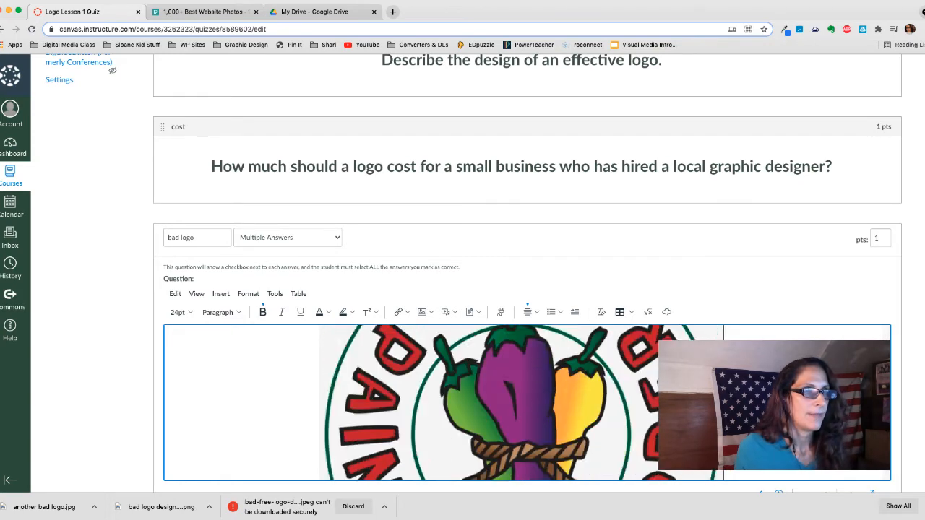
scroll(526, 403, down, 2)
scroll(644, 419, down, 3)
click(645, 419)
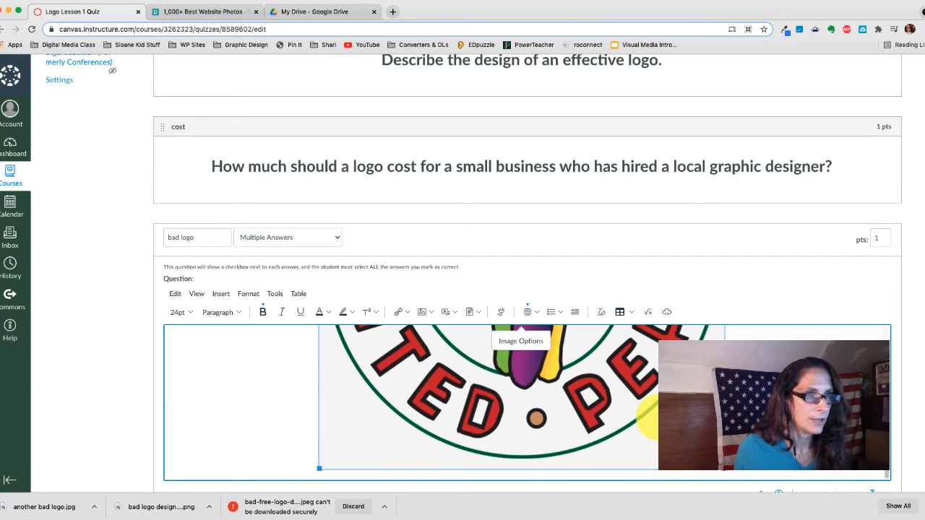
drag(728, 471, 611, 404)
scroll(612, 405, down, 1)
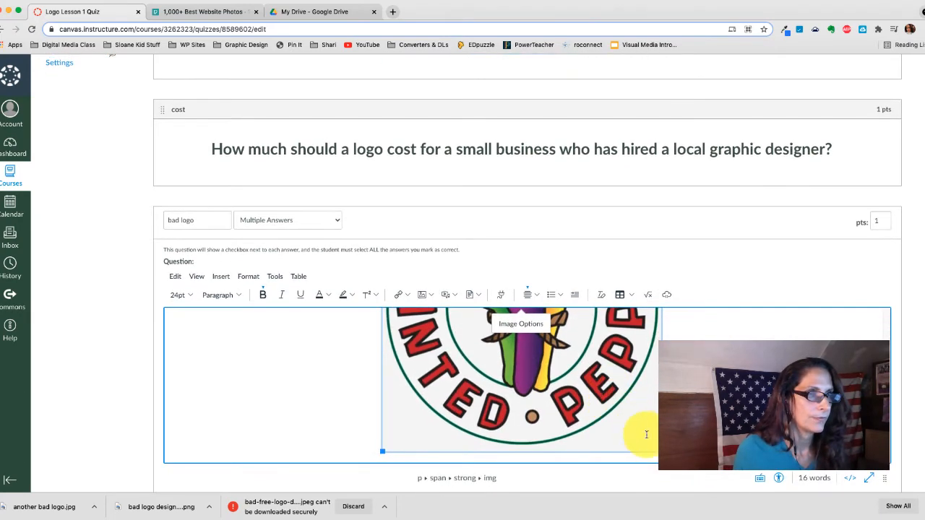
drag(660, 451, 609, 402)
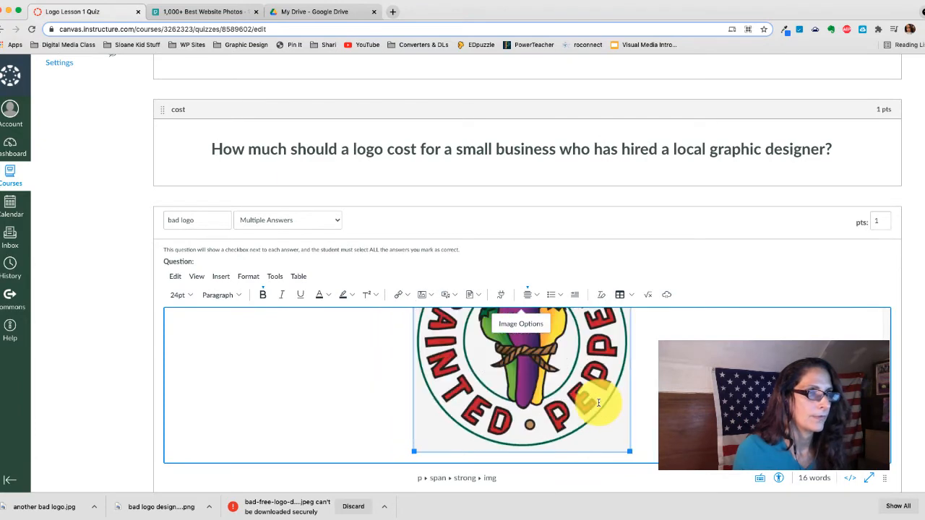
- Enter "too many colors" and "too busy" as the first and second answers to the bad logo question
scroll(615, 409, down, 5)
scroll(658, 426, up, 5)
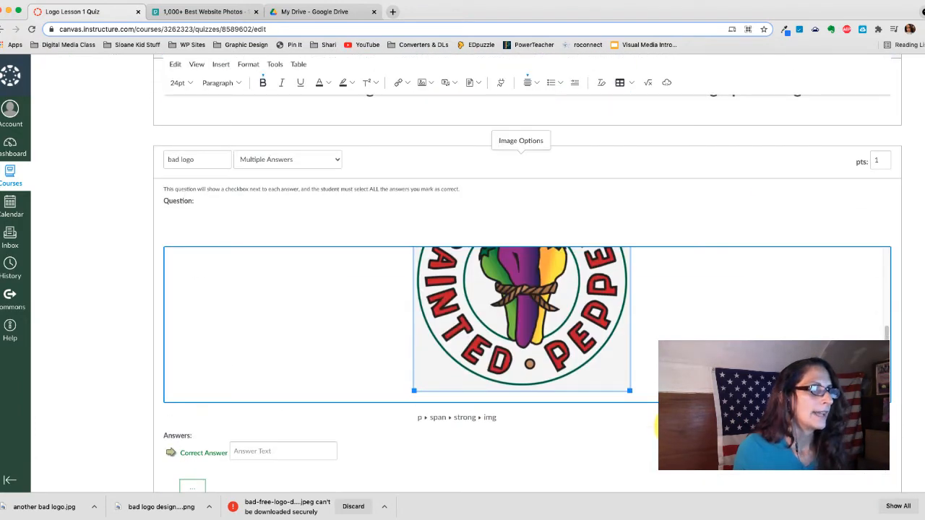
scroll(659, 426, down, 1)
scroll(659, 426, down, 3)
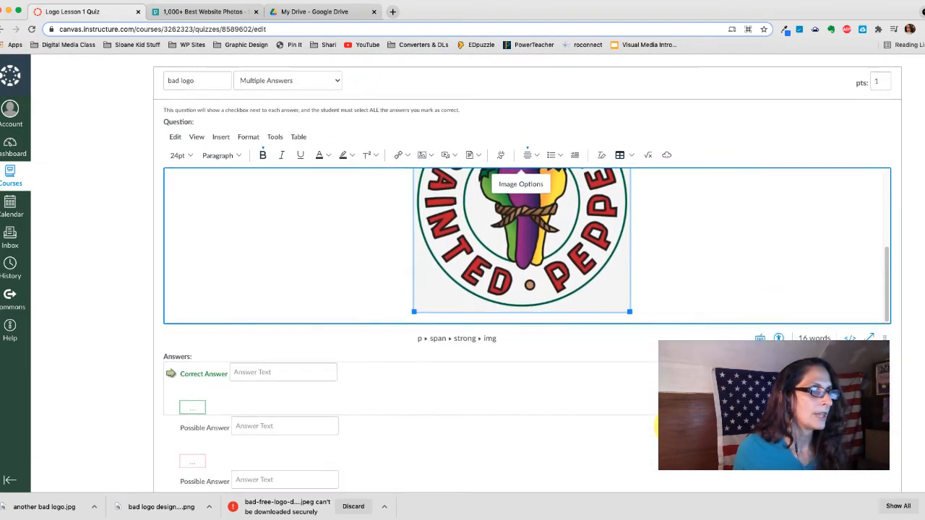
scroll(659, 426, down, 2)
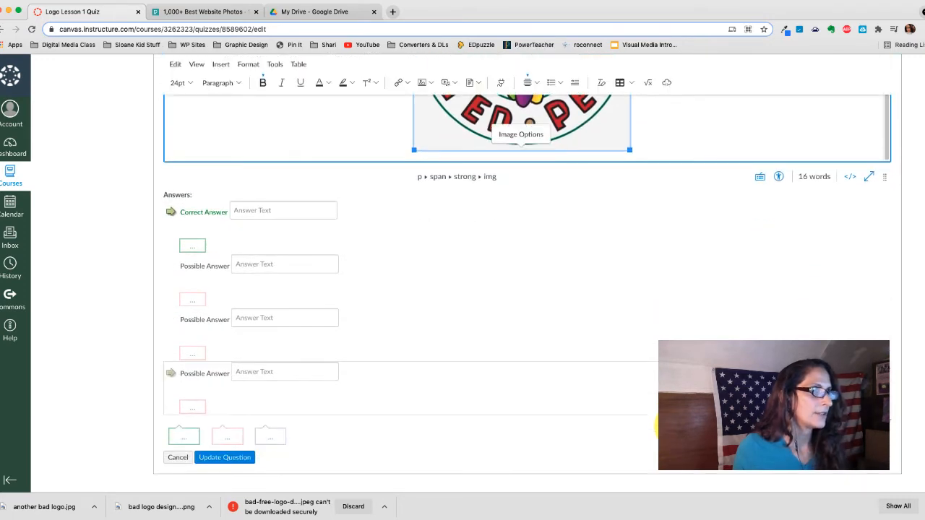
click(262, 211)
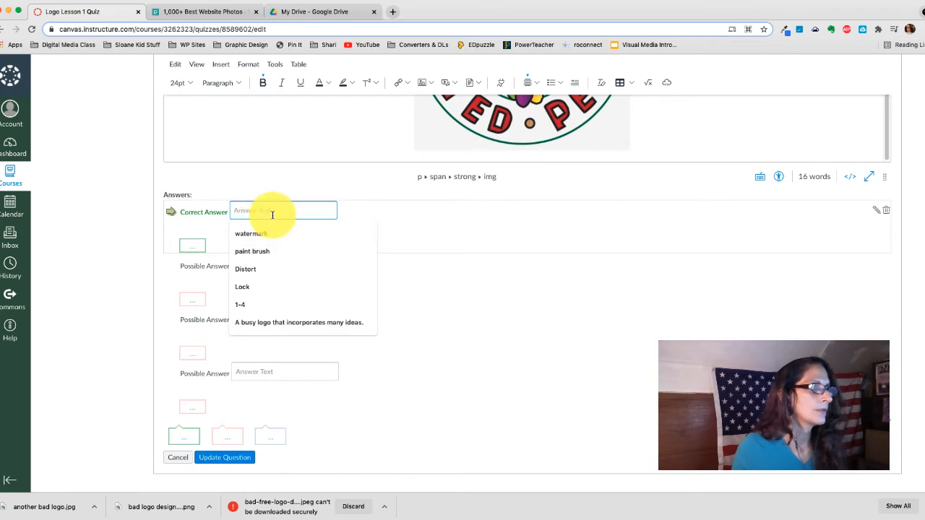
text(too many colors)
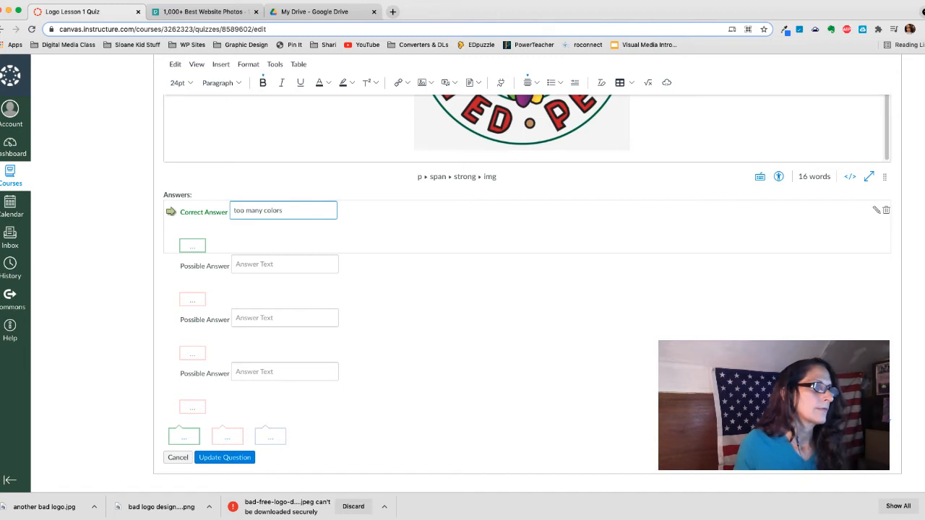
click(273, 264)
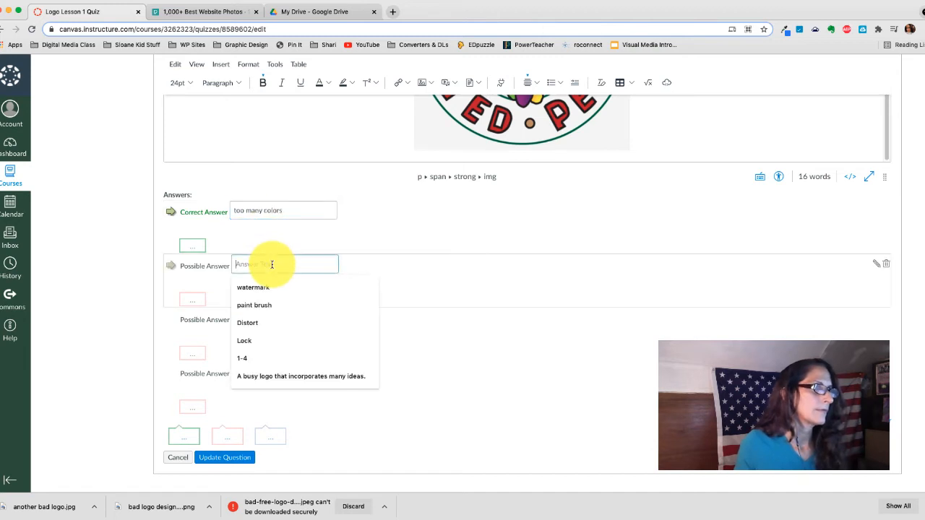
text(too busy)
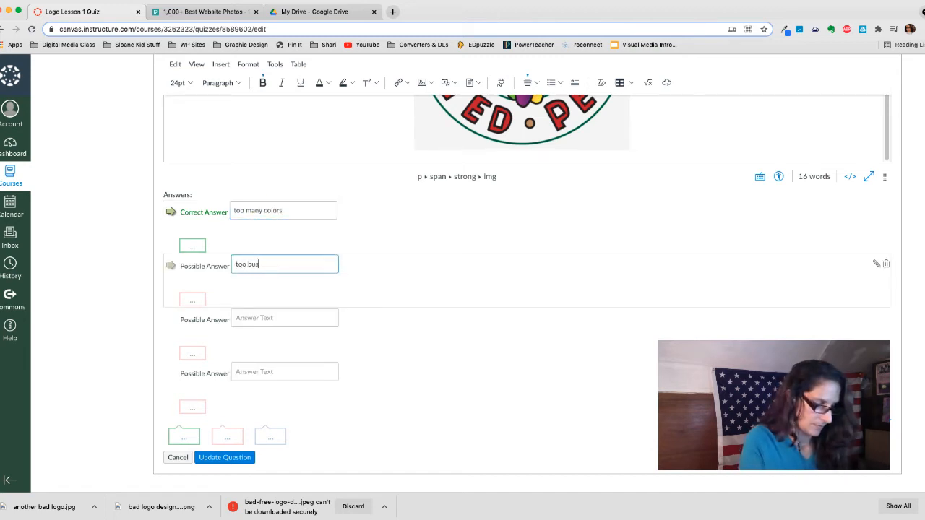
- Enter "There is nothing wrong with this logo." as the third answer to the bad logo question
click(271, 317)
text(There is nothing wrong w)
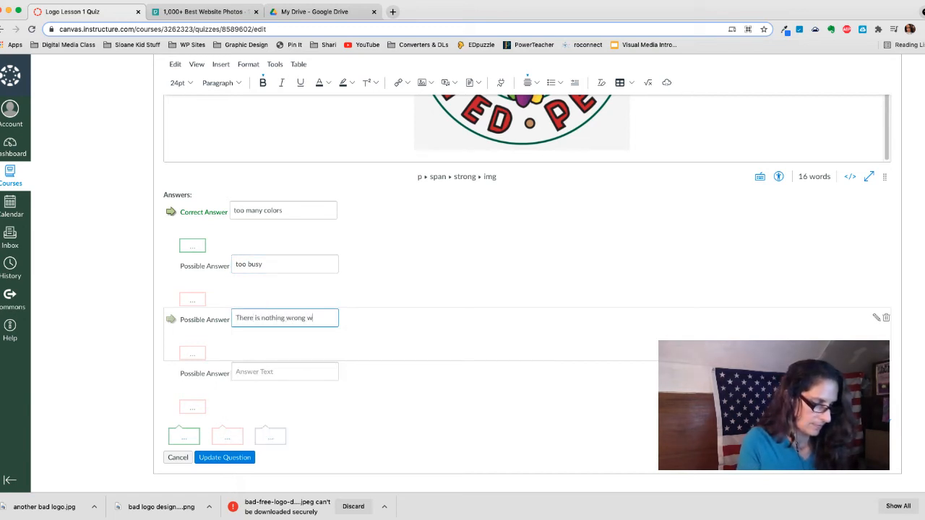
text( logo)
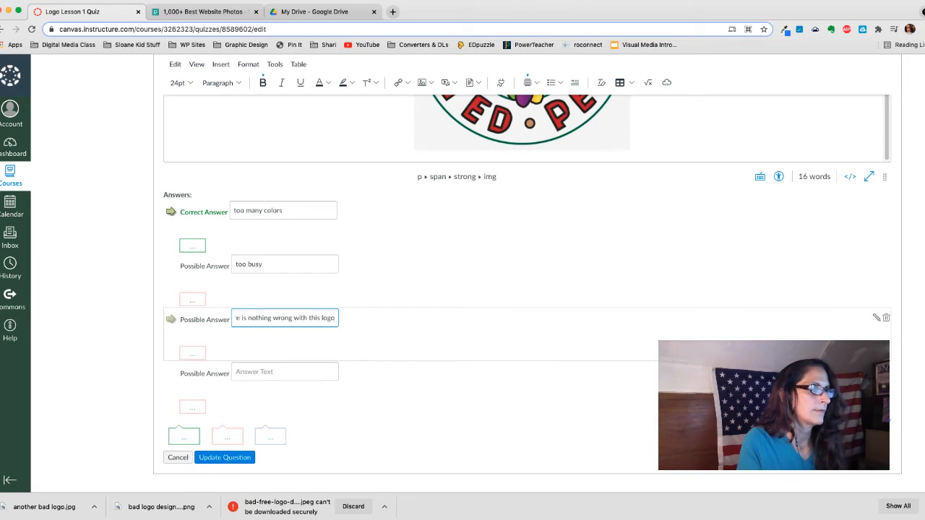
text(.)
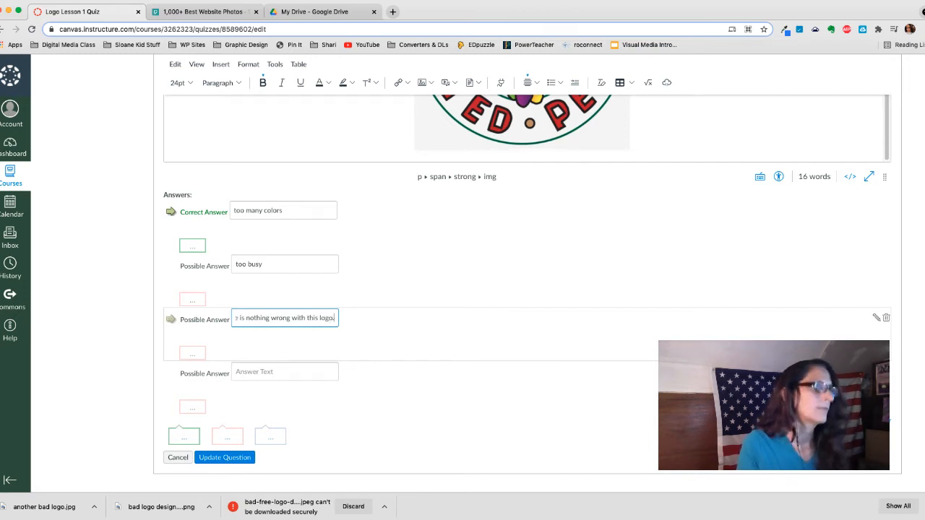
- Mark "too busy" as an additional correct answer and remove the blank fourth answer
click(174, 268)
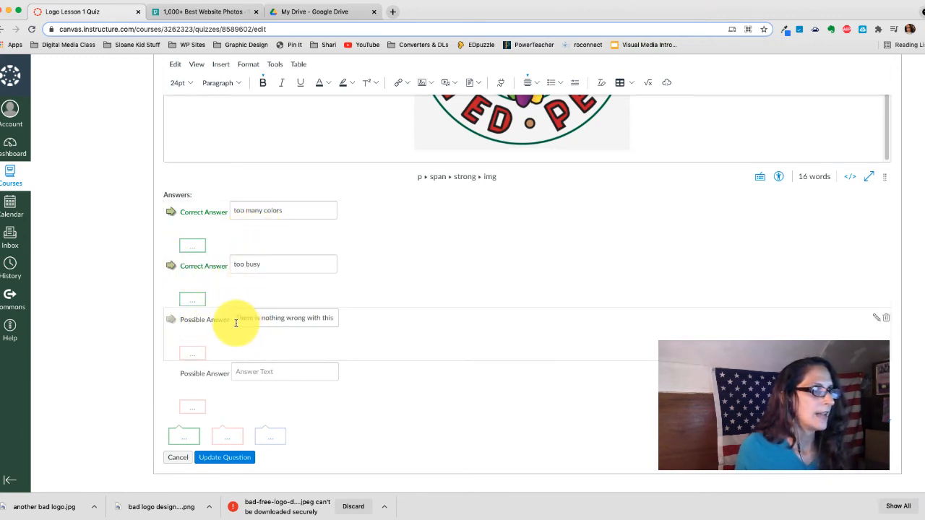
click(896, 373)
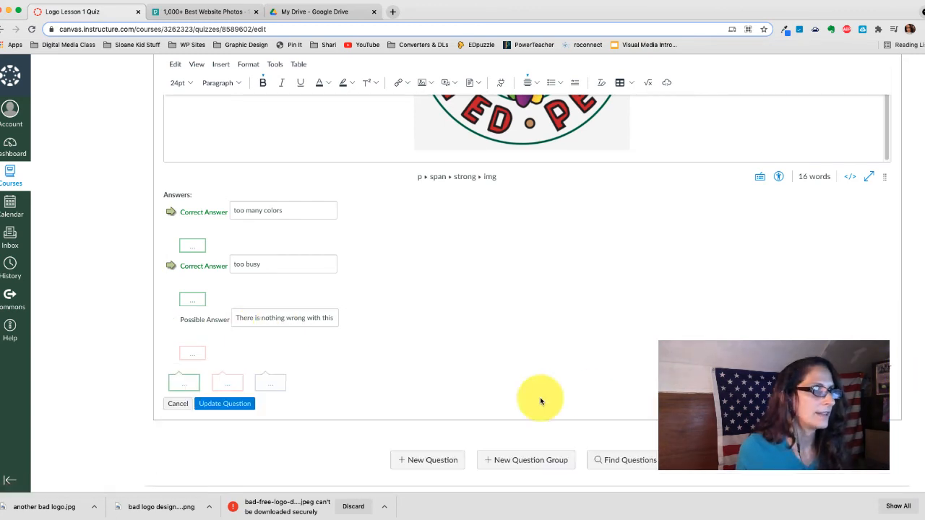
- Update the bad logo question and save the quiz without publishing it
click(241, 405)
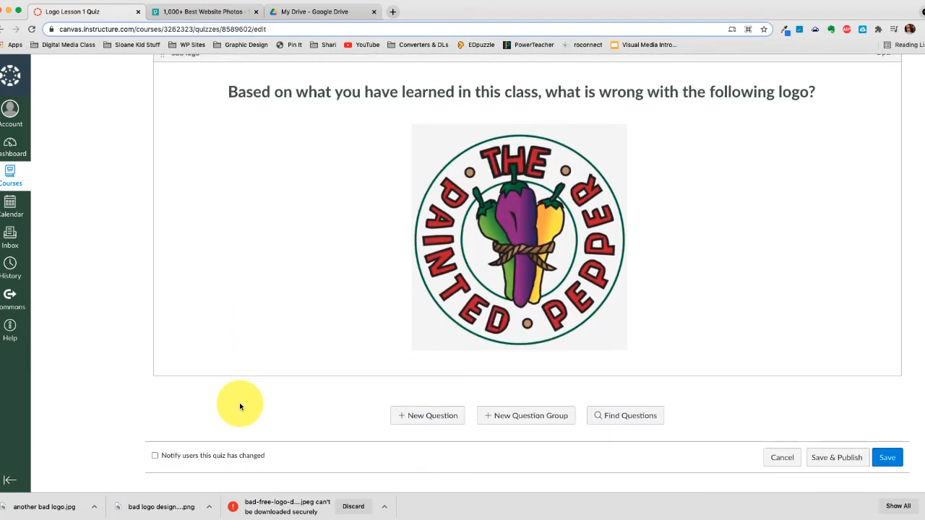
click(886, 460)
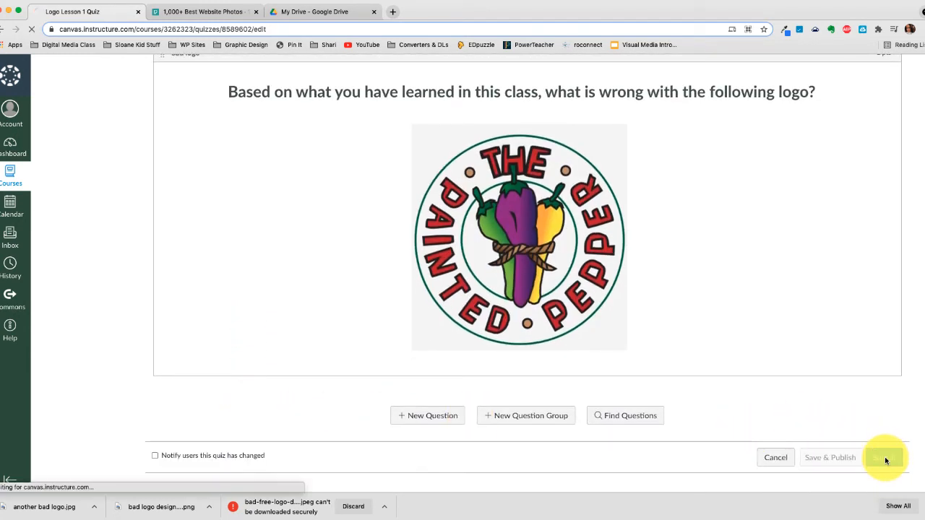
click(668, 1)
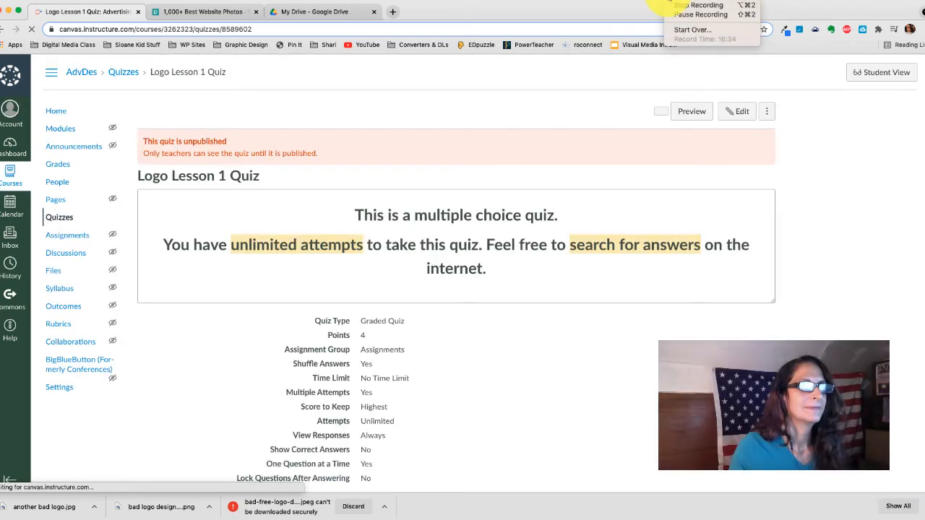
click(673, 15)
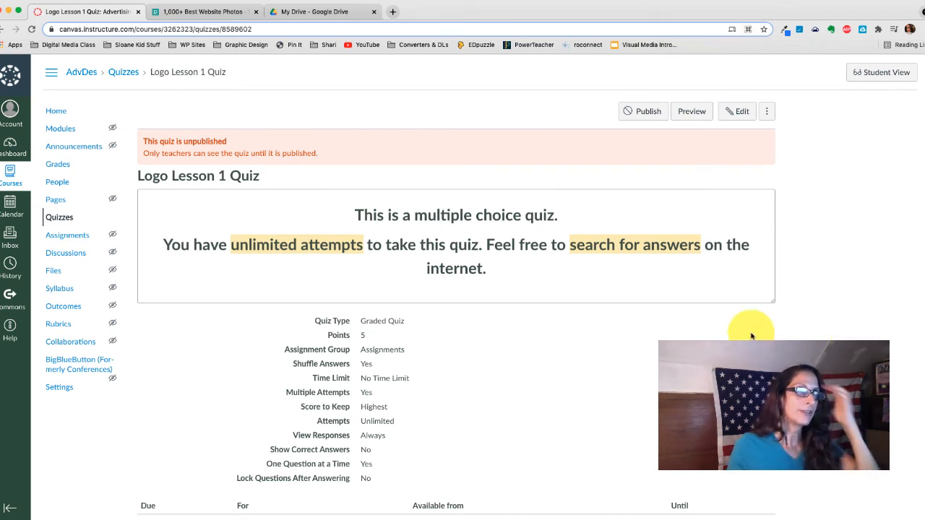
- Preview the quiz, answering the color question with "1-4" and the effective design question with "A simple, clean design."
scroll(801, 332, down, 2)
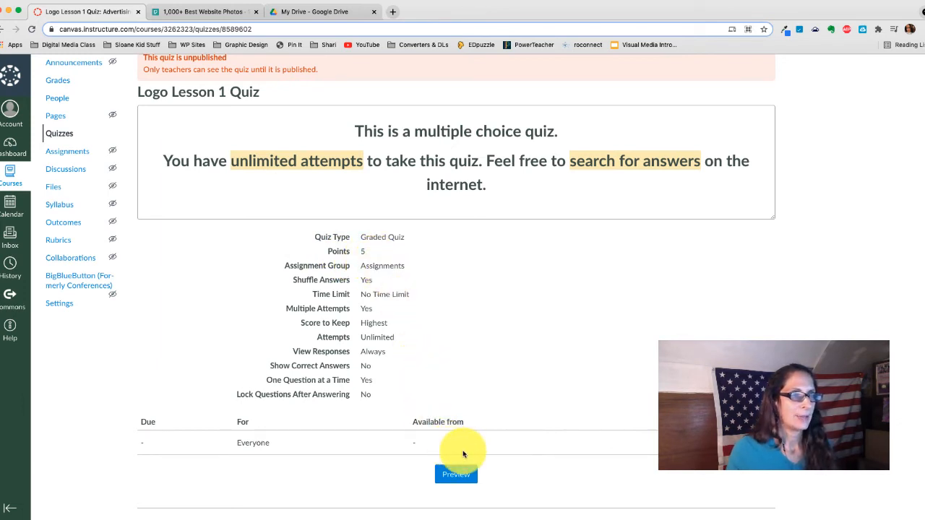
click(463, 478)
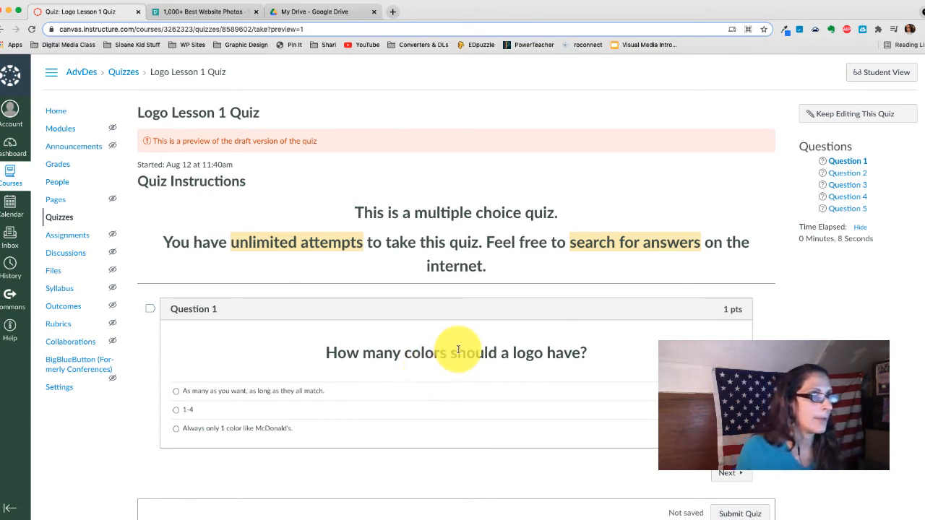
click(176, 410)
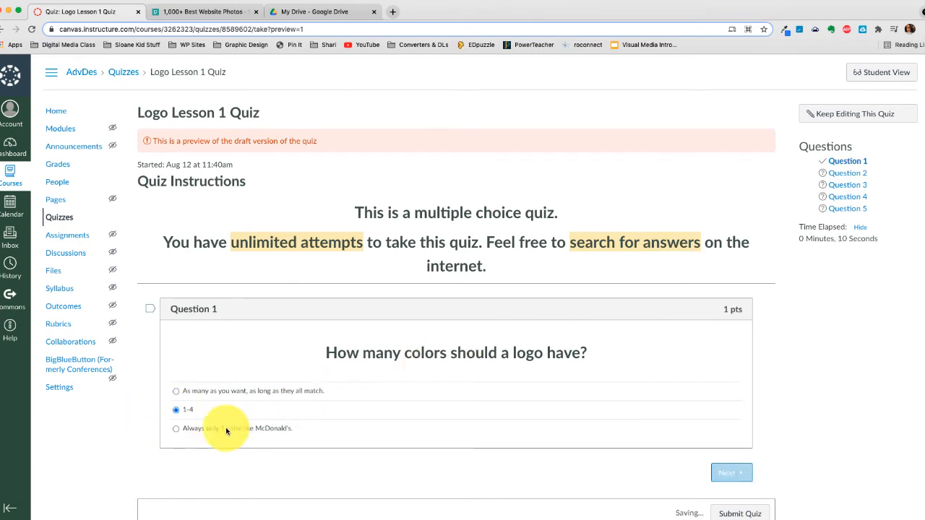
click(723, 472)
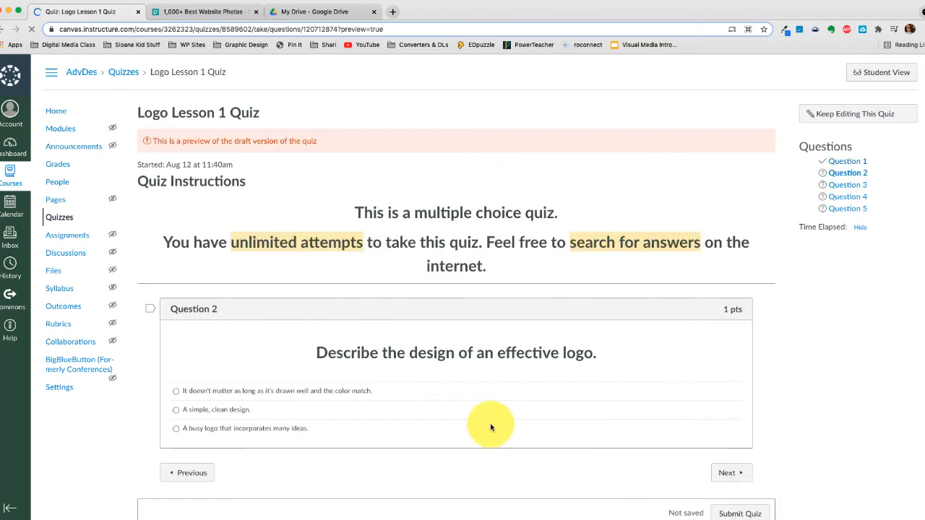
click(177, 411)
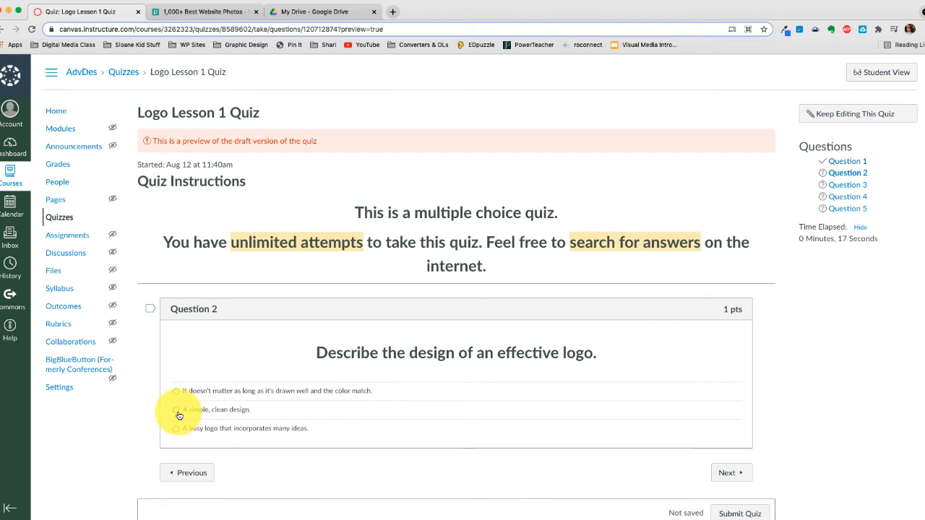
click(727, 472)
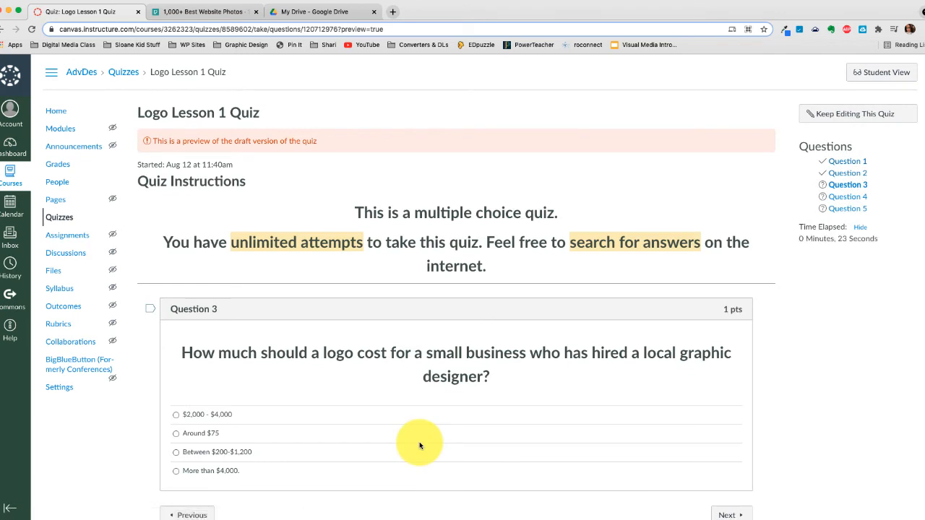
- Answer the logo cost question with "More than $4,000." and the bad logo question with "too busy" and "too many colors."
click(176, 471)
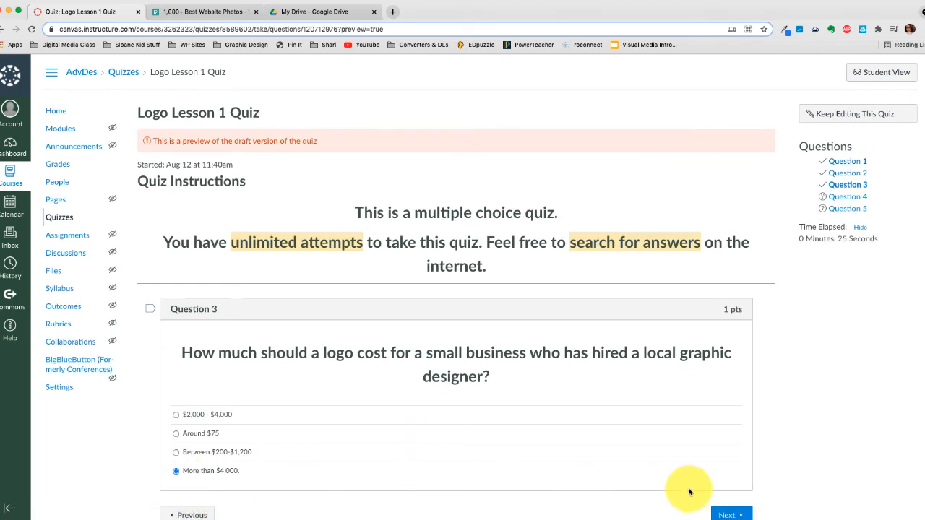
click(722, 515)
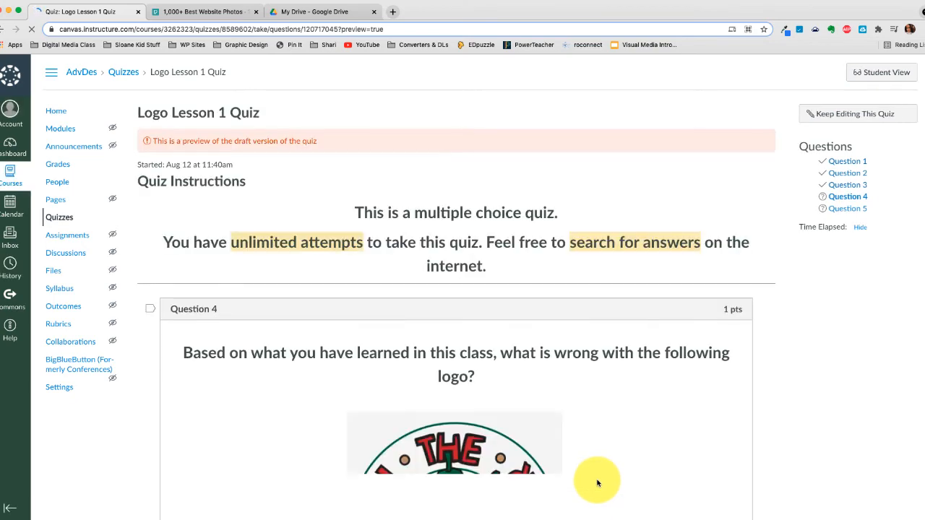
scroll(759, 419, down, 5)
scroll(758, 419, up, 2)
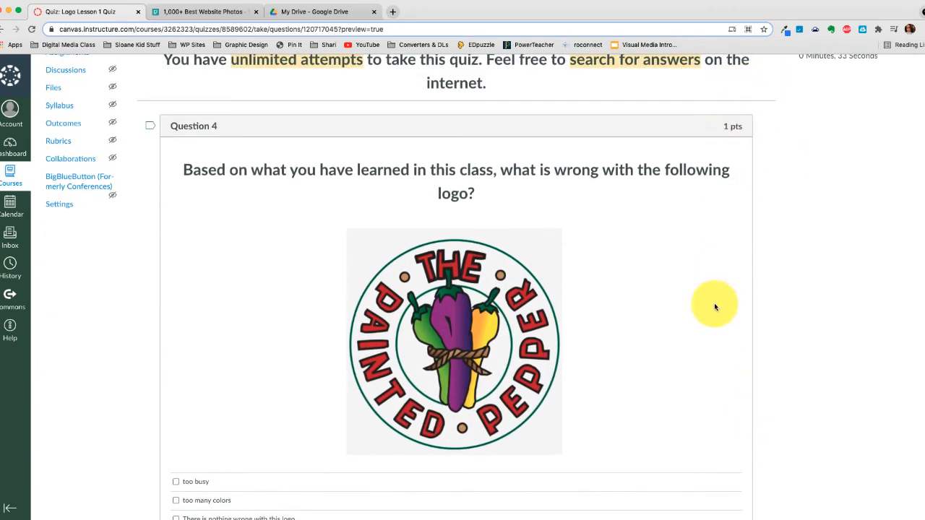
scroll(714, 306, down, 2)
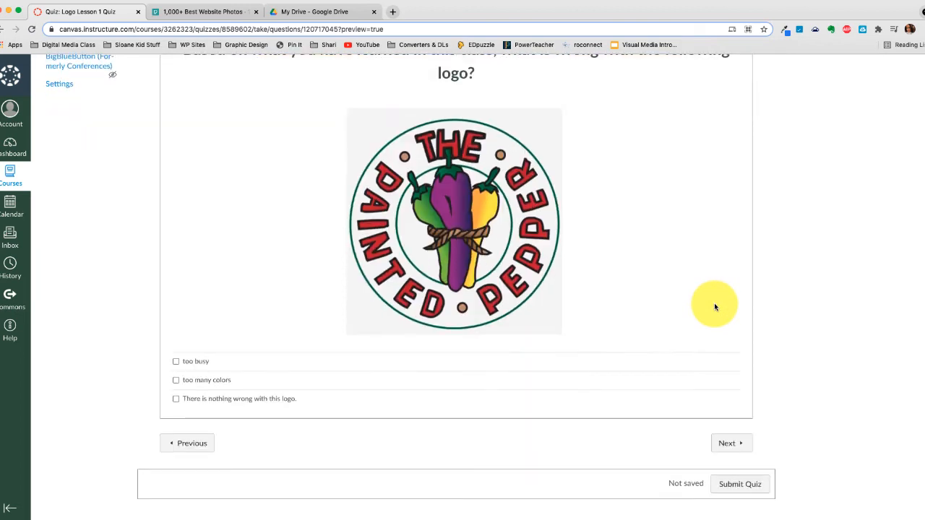
click(176, 383)
click(176, 362)
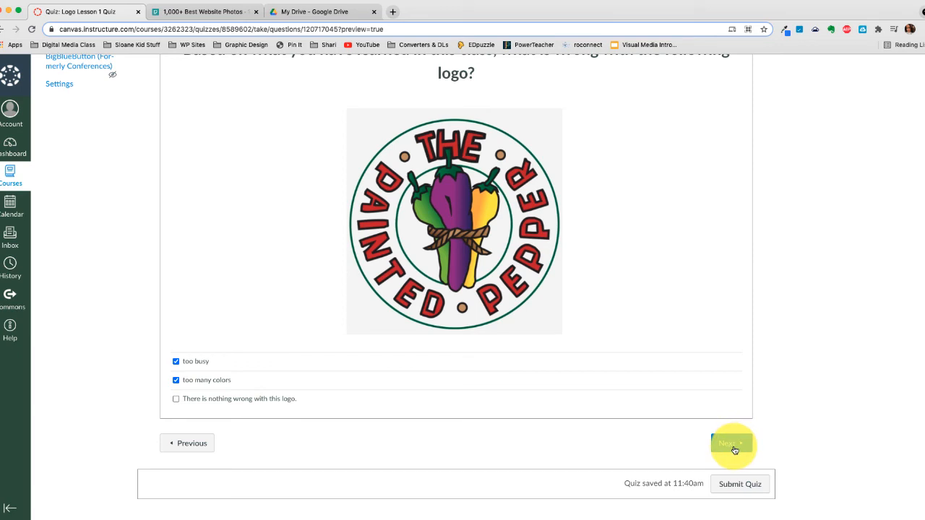
click(730, 443)
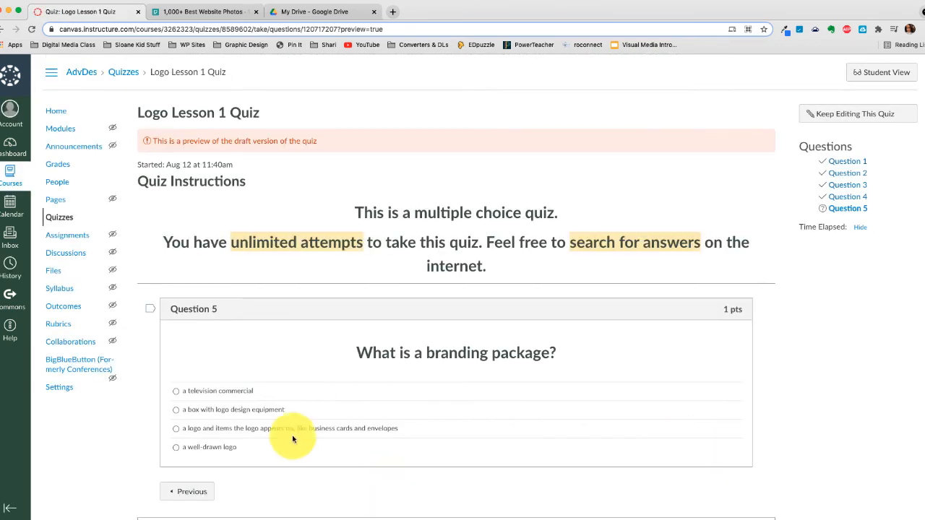
- Answer the branding package question with "a logo and items the logo appears on, like business cards and envelopes" and submit the preview quiz
click(178, 433)
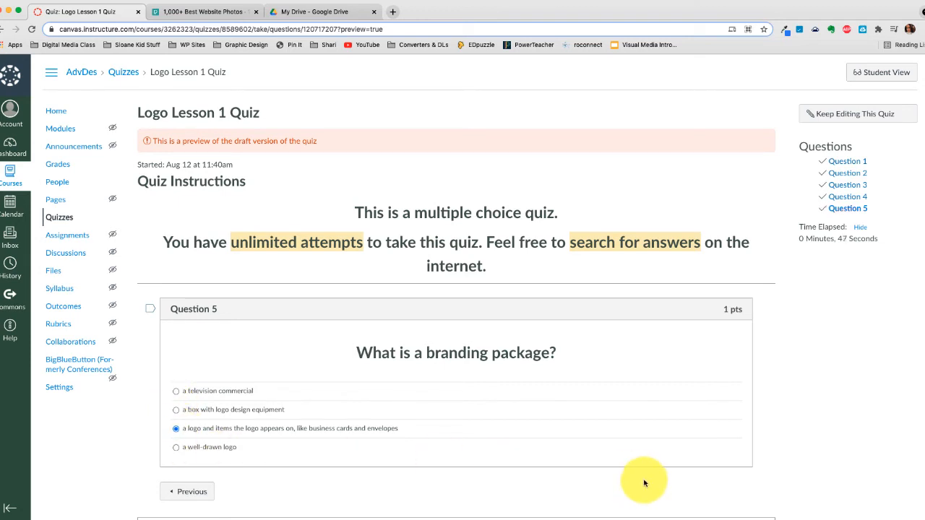
scroll(675, 484, down, 1)
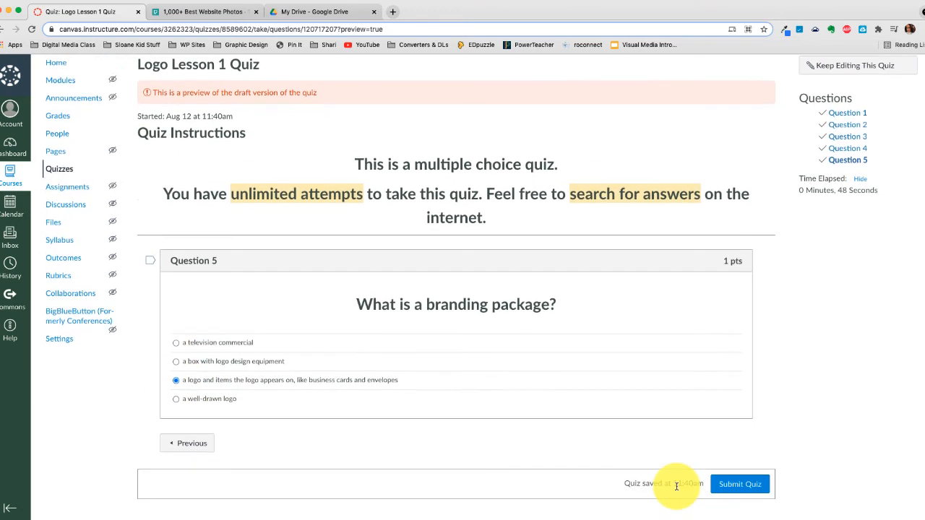
click(740, 485)
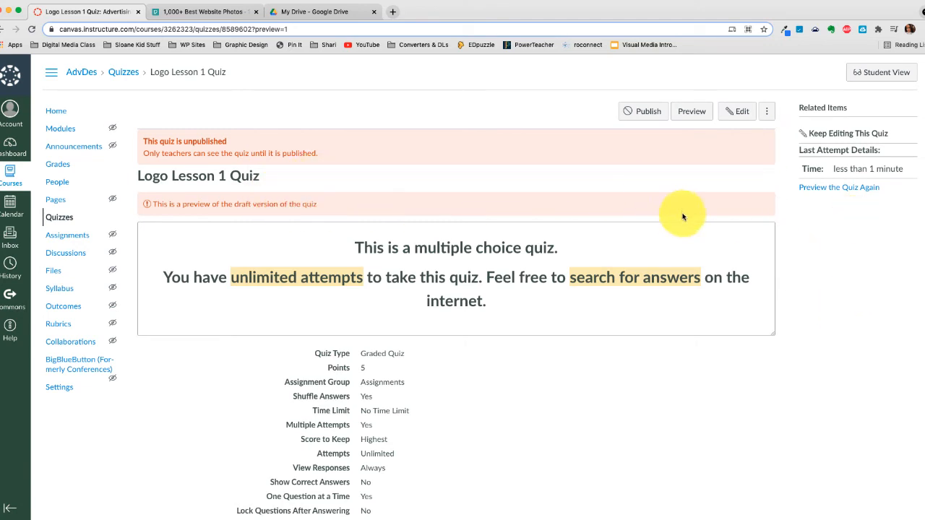
- Review the submitted preview attempt, checking the overall score and how each of the five questions was graded
scroll(882, 242, down, 10)
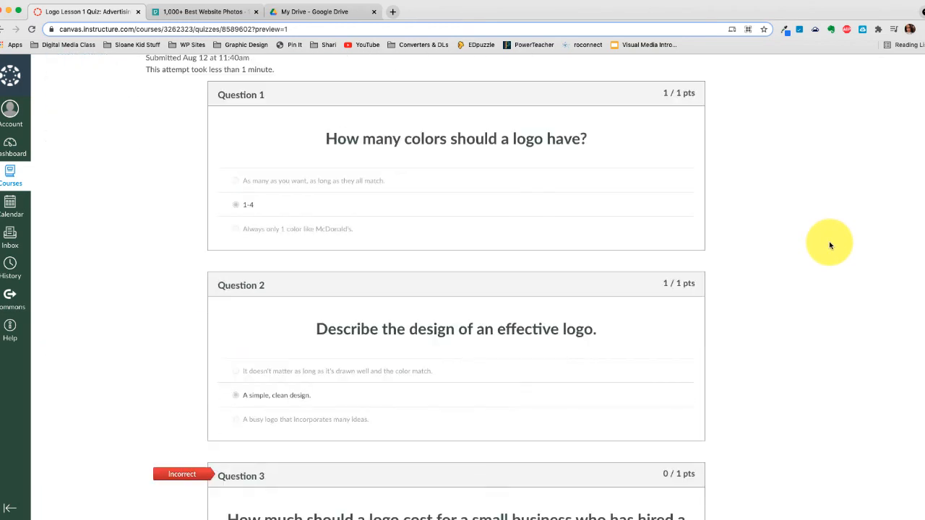
scroll(830, 246, up, 3)
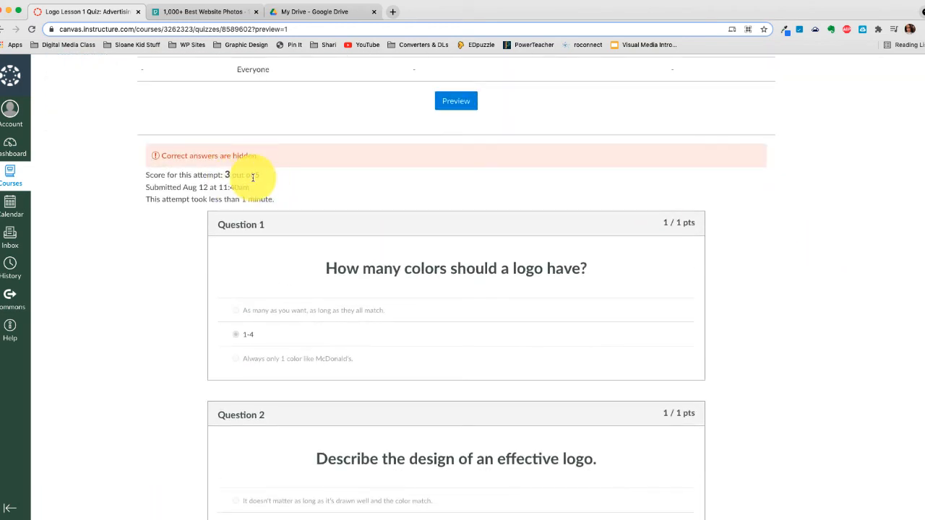
scroll(804, 242, down, 4)
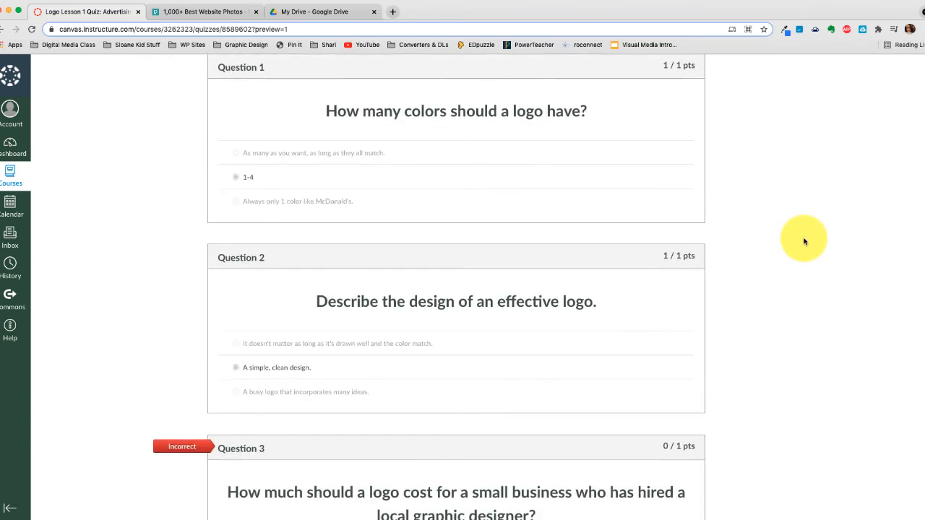
scroll(804, 242, down, 3)
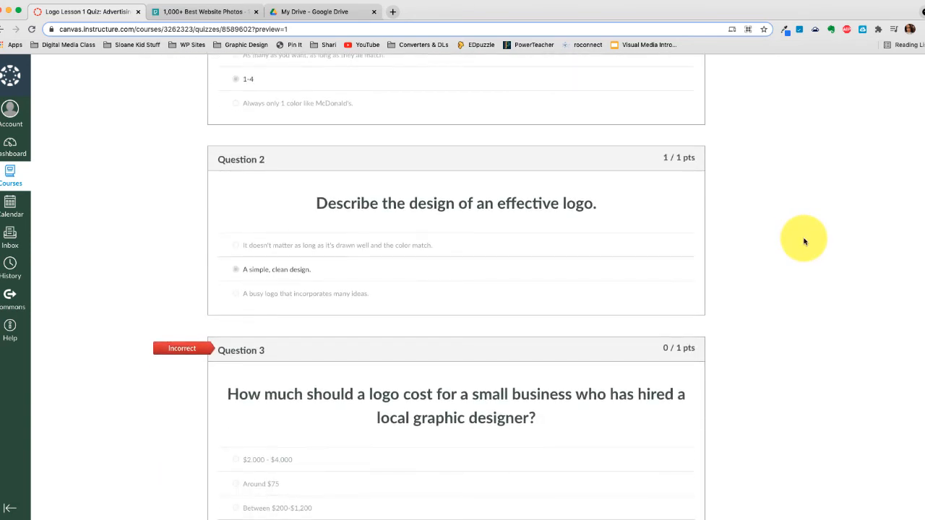
scroll(804, 242, down, 4)
scroll(805, 242, down, 2)
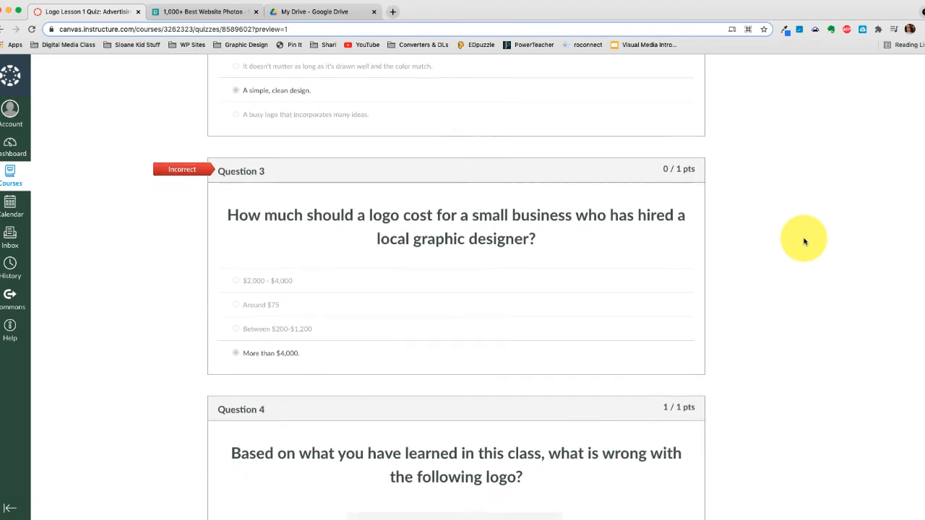
scroll(804, 242, down, 6)
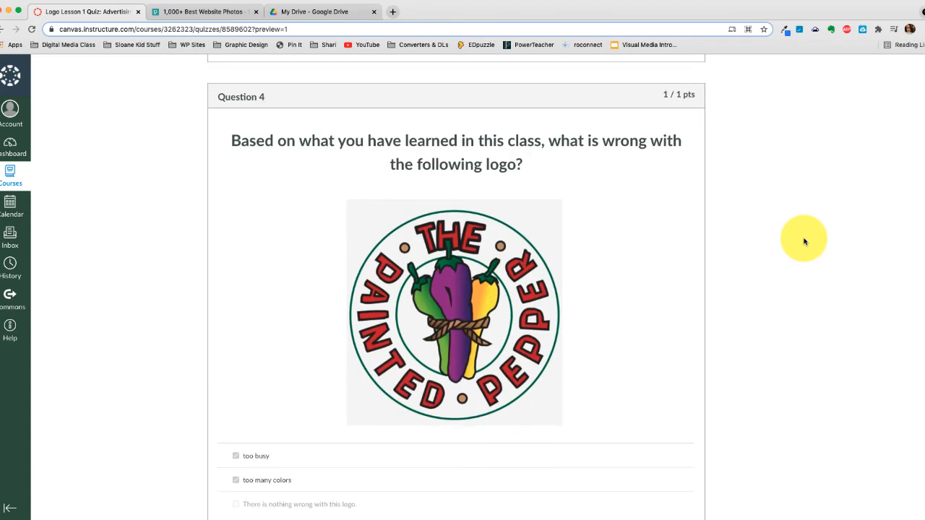
scroll(804, 242, down, 6)
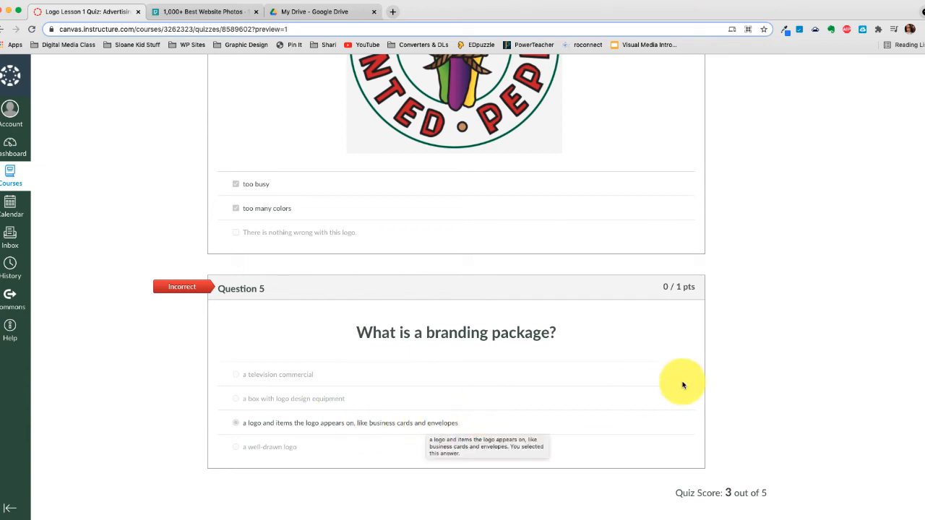
scroll(727, 372, up, 15)
scroll(729, 378, up, 10)
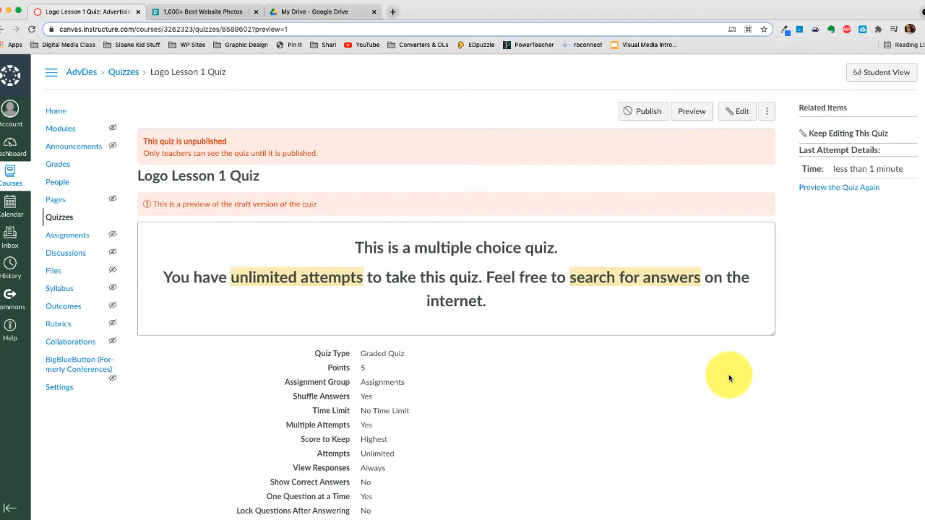
- Edit the quiz's branding package question so the answer about a logo and items the logo appears on is the correct one, and update it
click(730, 113)
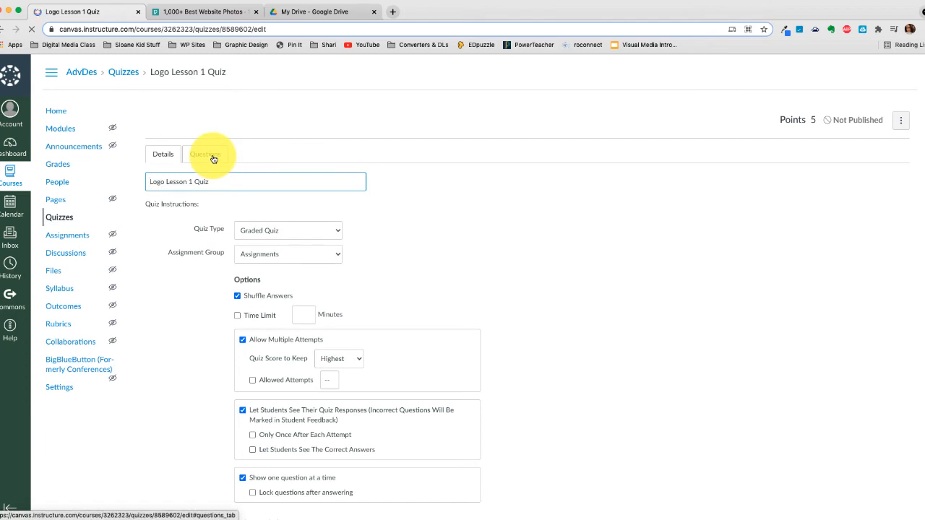
click(213, 157)
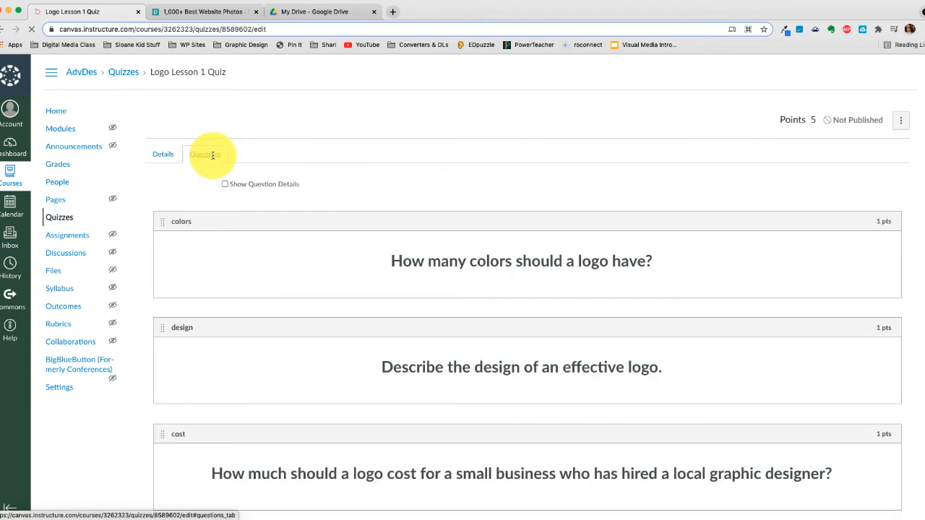
scroll(372, 404, down, 15)
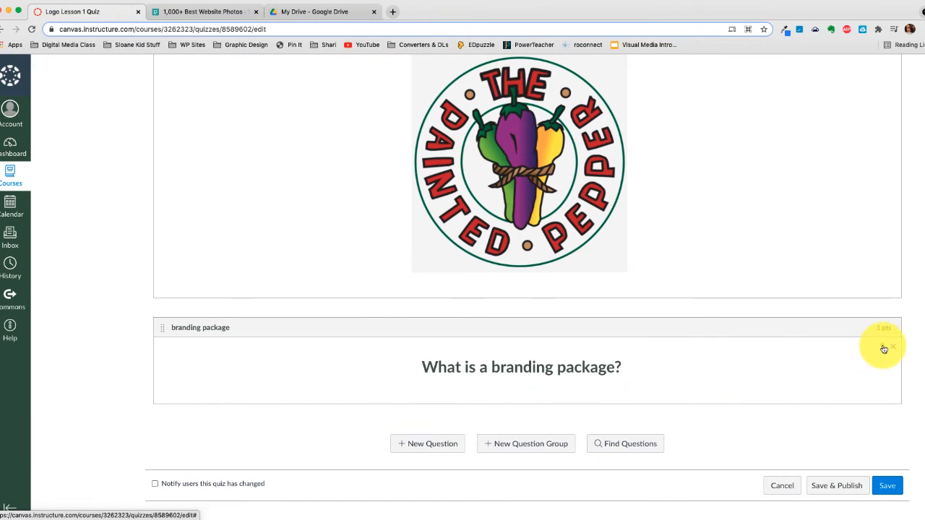
click(604, 398)
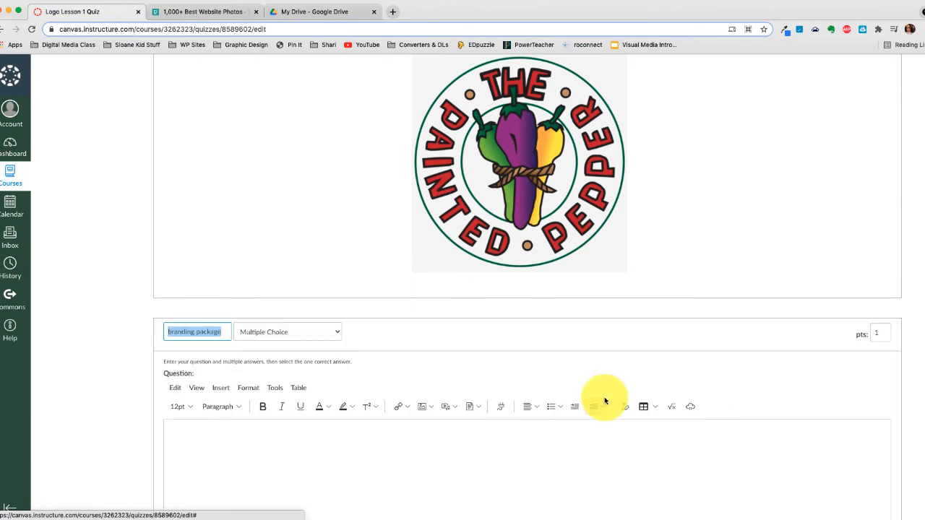
scroll(463, 438, down, 10)
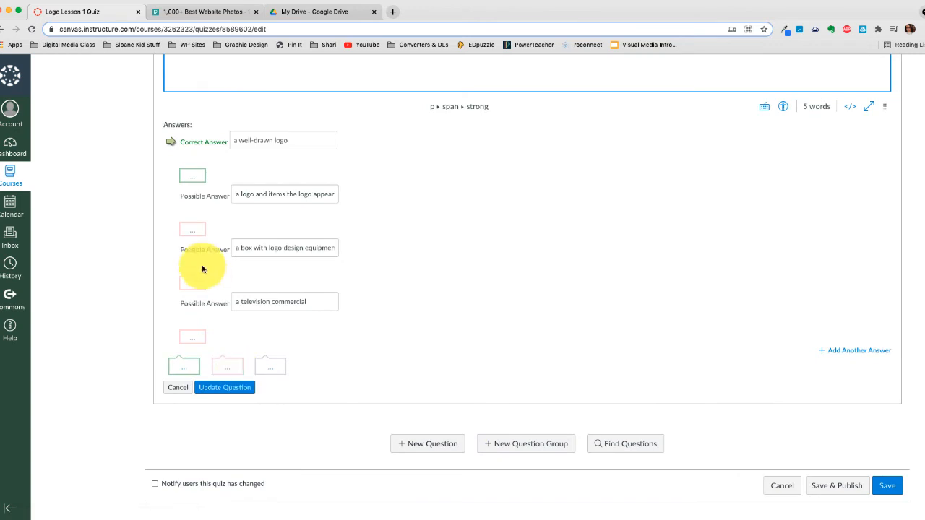
click(177, 198)
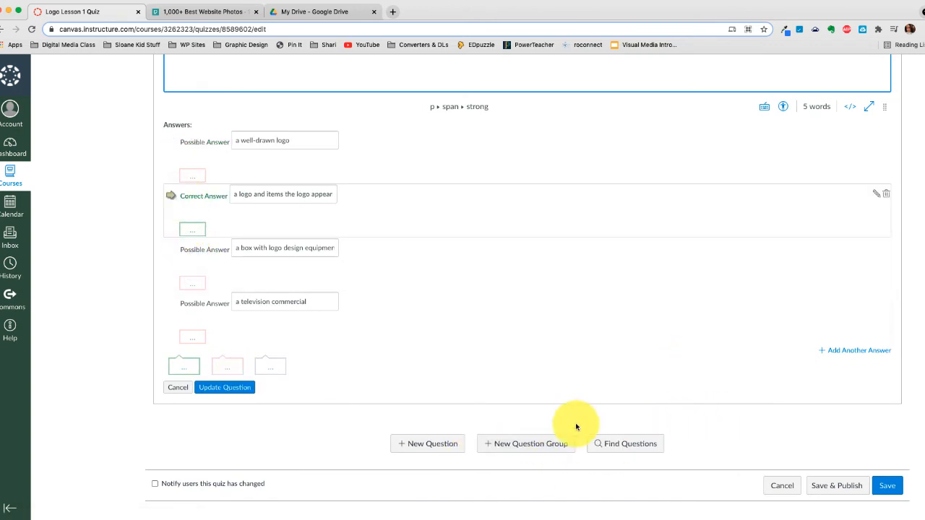
click(239, 388)
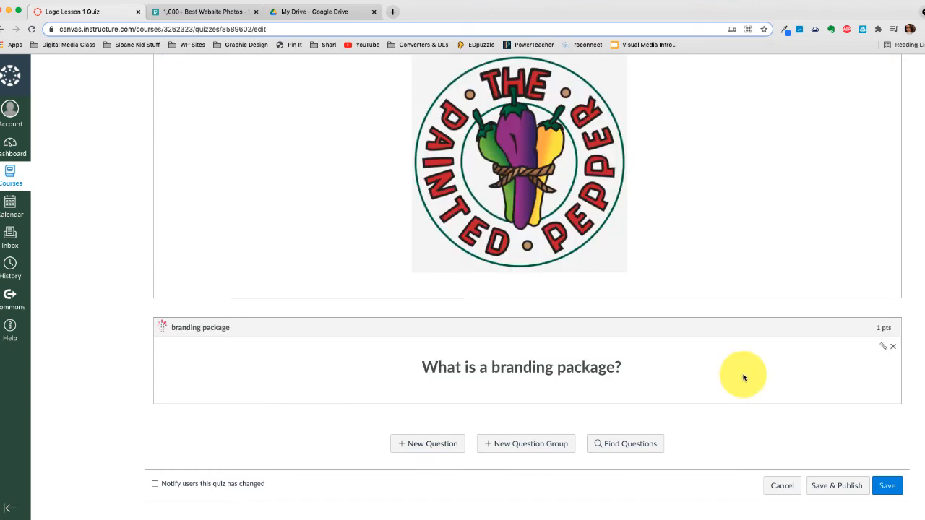
- Set the bad logo question to 2 points, update the question, and save the quiz without publishing it
scroll(741, 376, up, 6)
scroll(743, 373, down, 1)
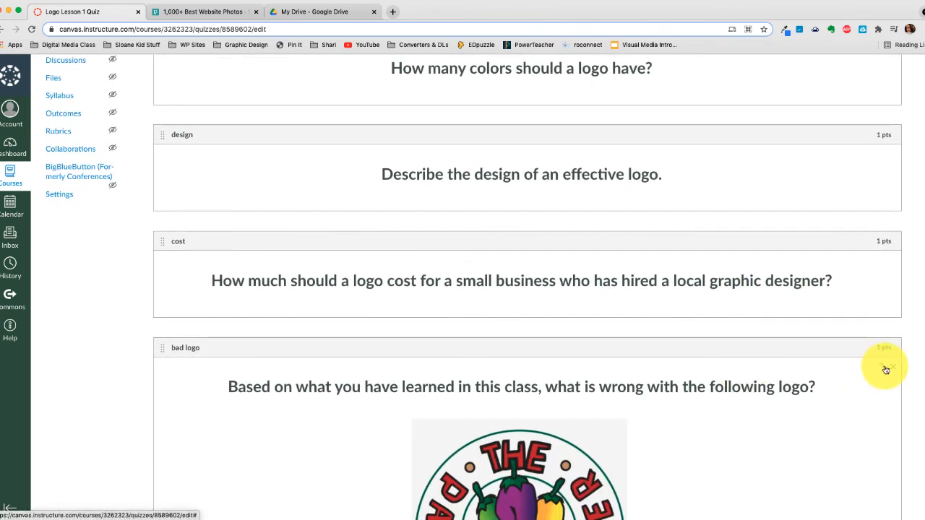
click(886, 370)
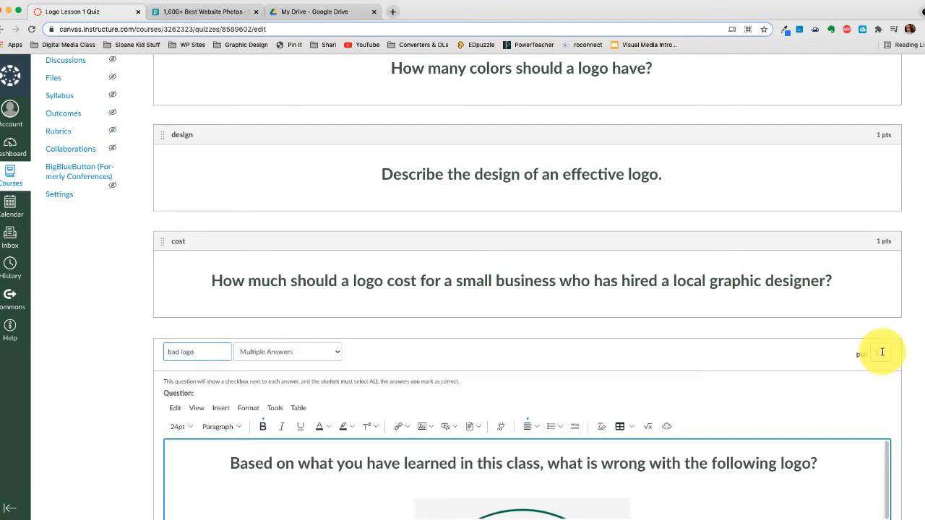
click(882, 352)
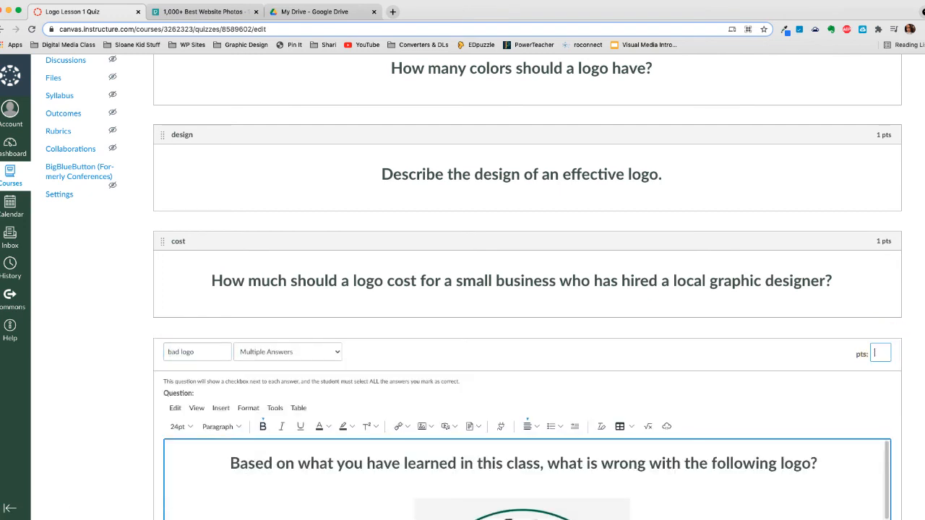
scroll(902, 393, down, 10)
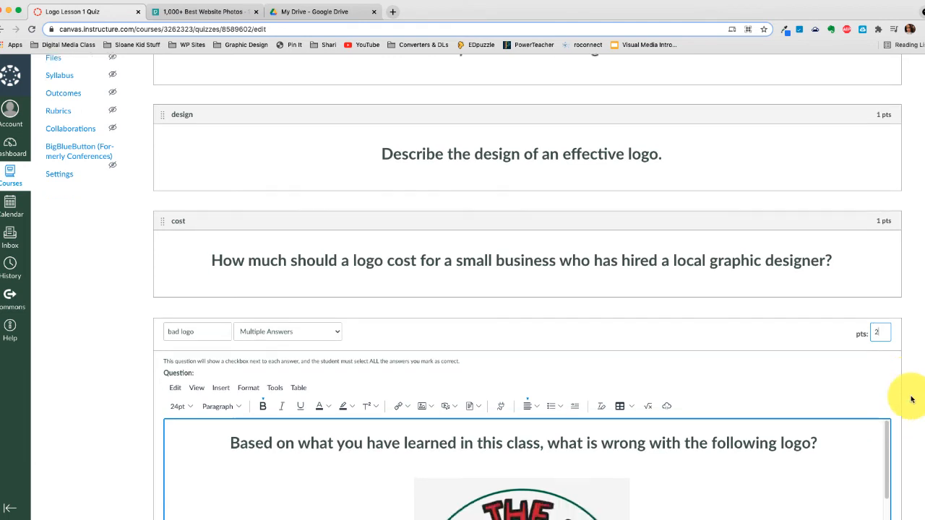
click(224, 284)
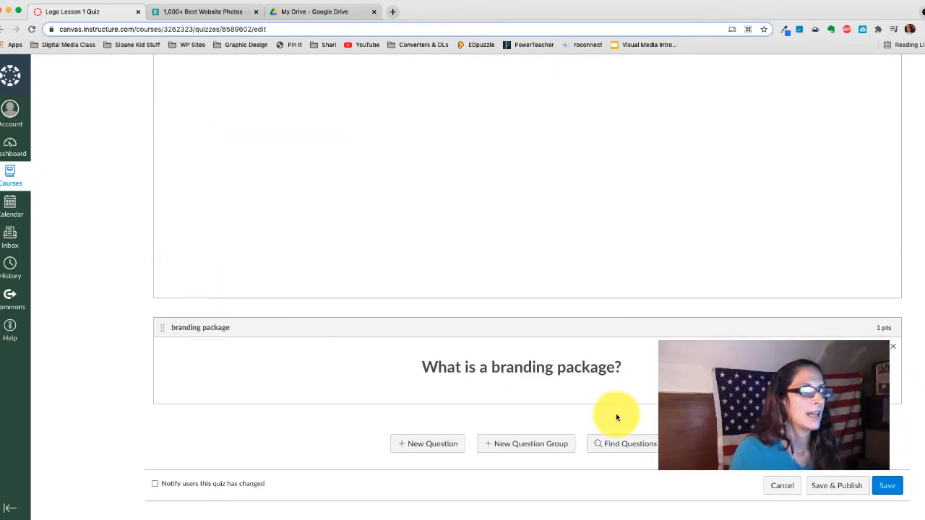
click(889, 488)
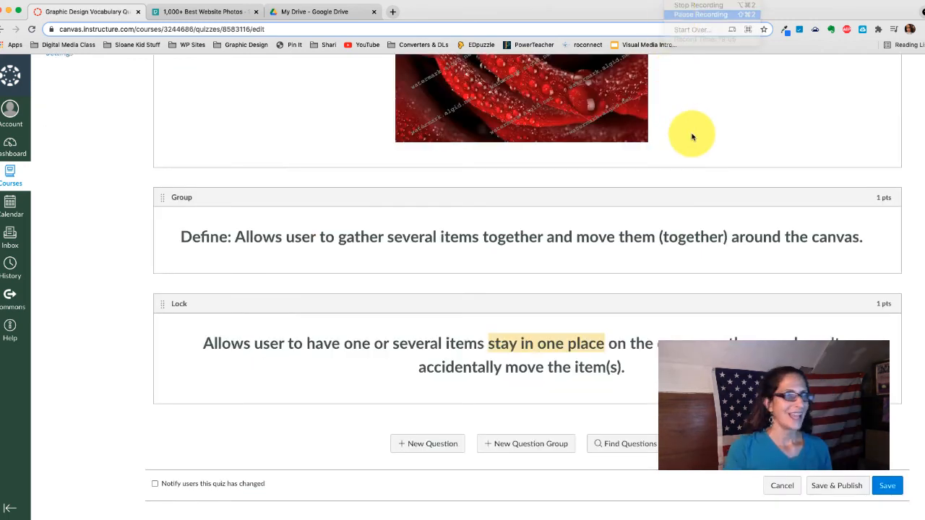
- Start a new question in the Graphic Design Vocabulary Quiz and examine the available question types, keeping Multiple Choice
click(434, 446)
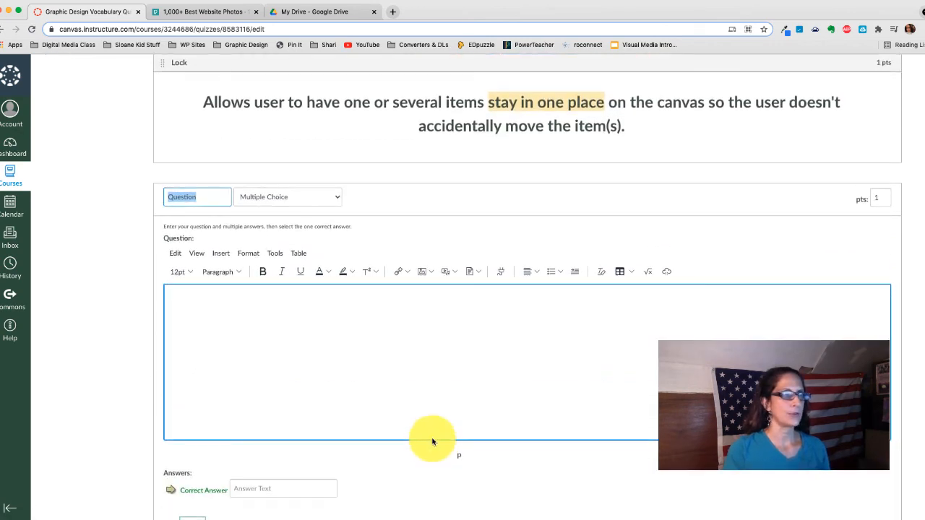
click(336, 200)
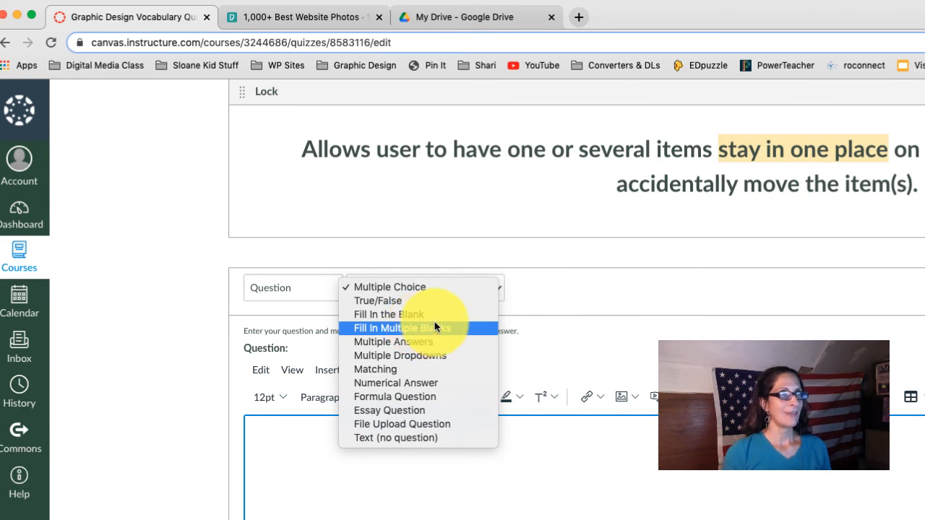
click(590, 336)
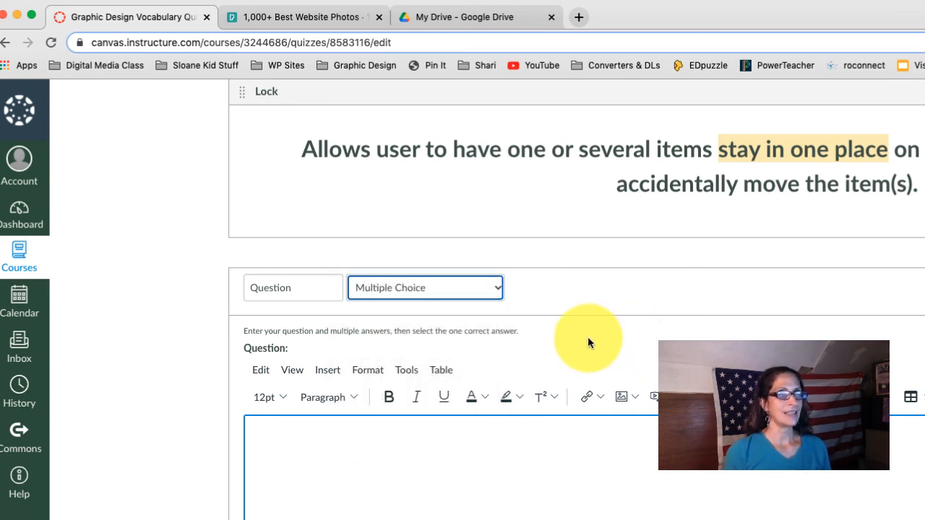
scroll(633, 380, down, 4)
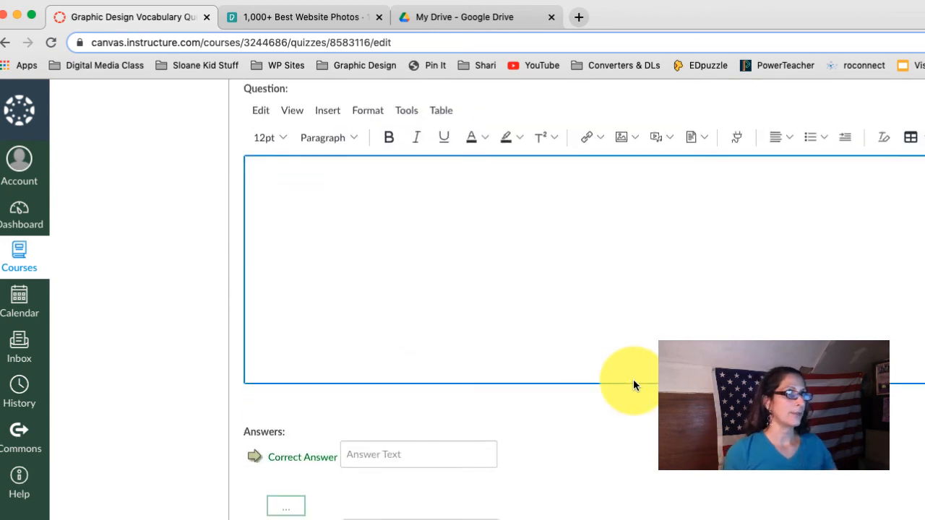
scroll(633, 379, up, 15)
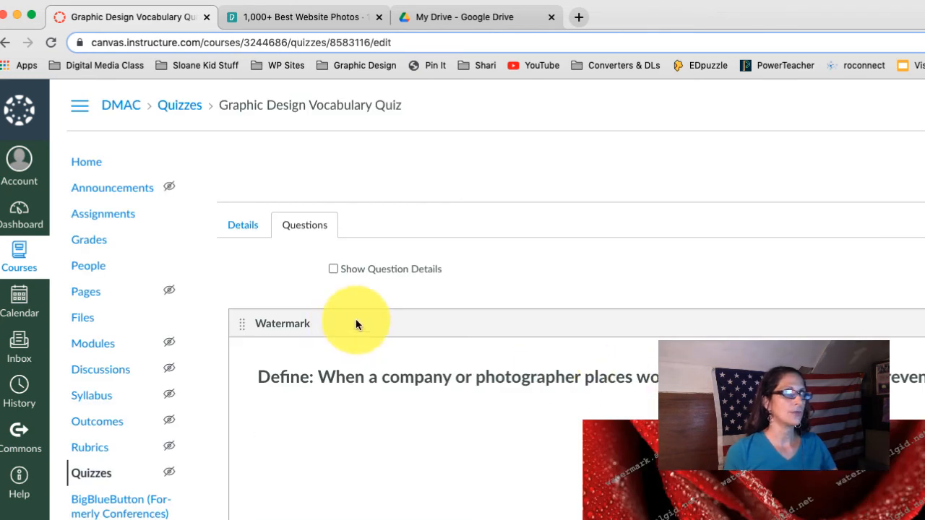
- Open the Advertising Design & Digital Drawing course from the dashboard and add a module named "Unit 1: Logo Design and Digital Drawing"
click(29, 225)
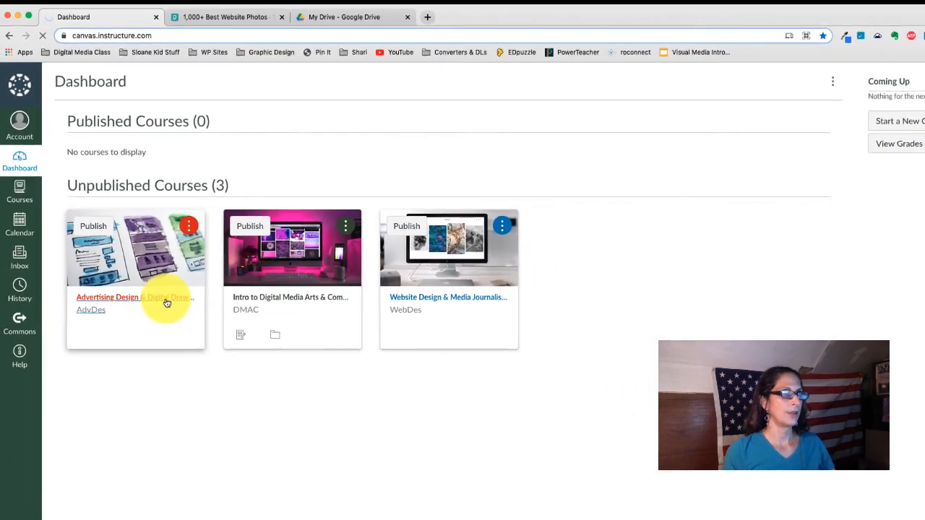
click(166, 302)
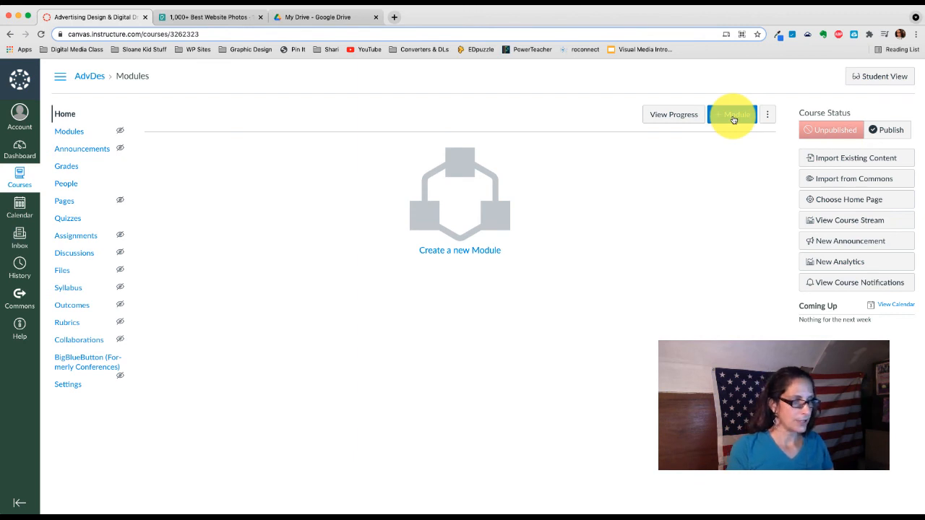
click(733, 117)
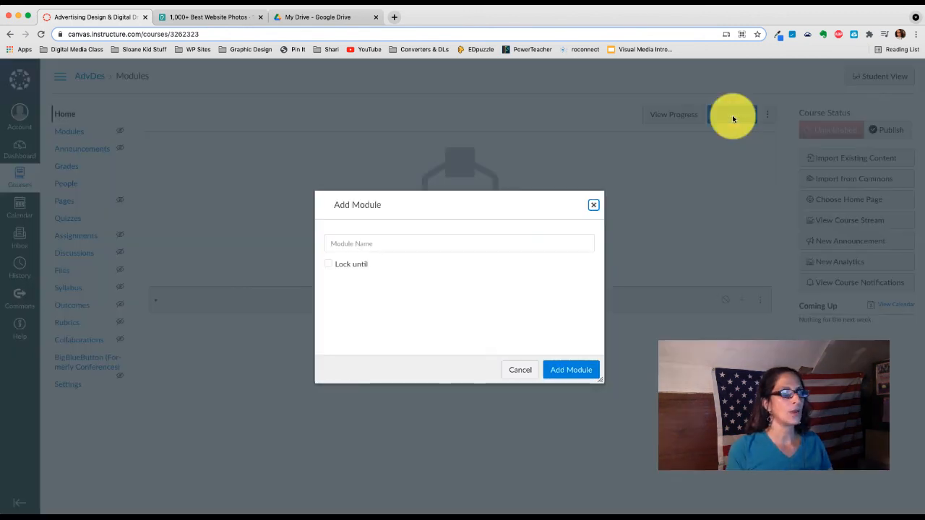
click(446, 244)
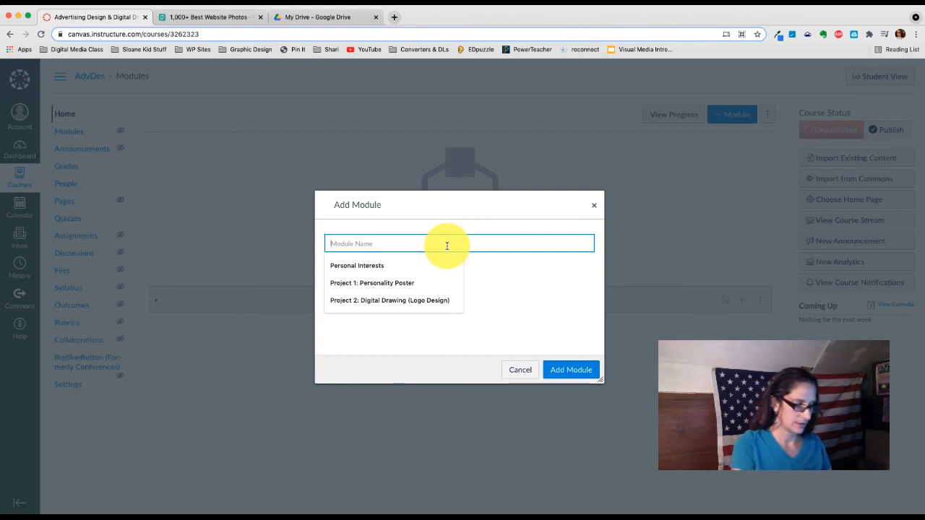
text(Unit 1)
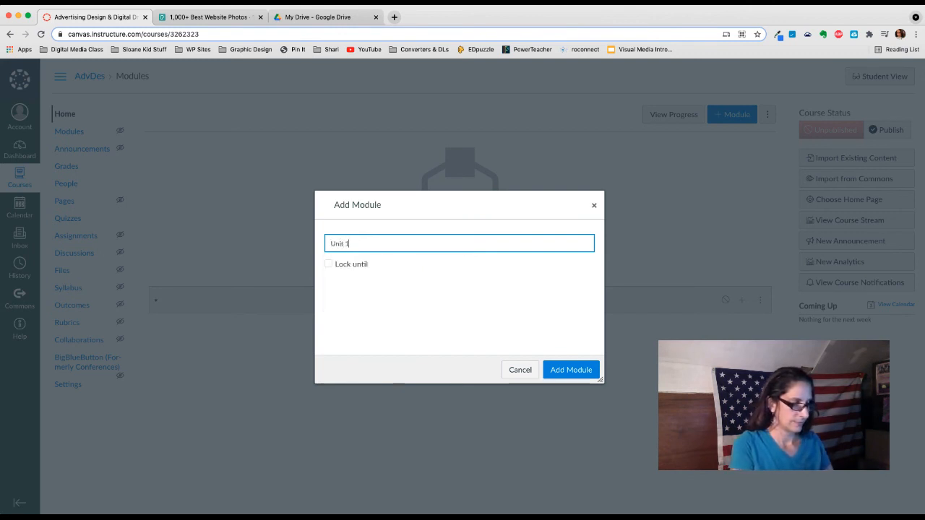
text(: Logo Design and D)
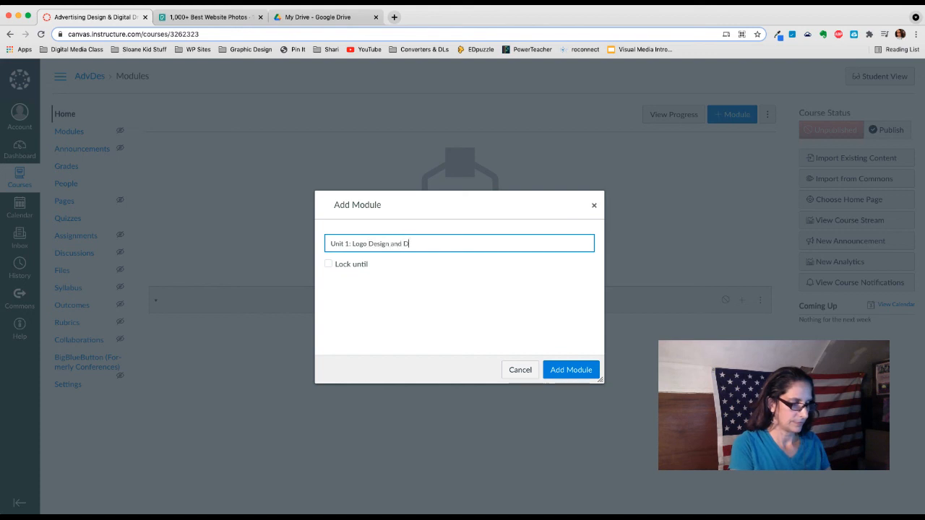
text(igital Drawing)
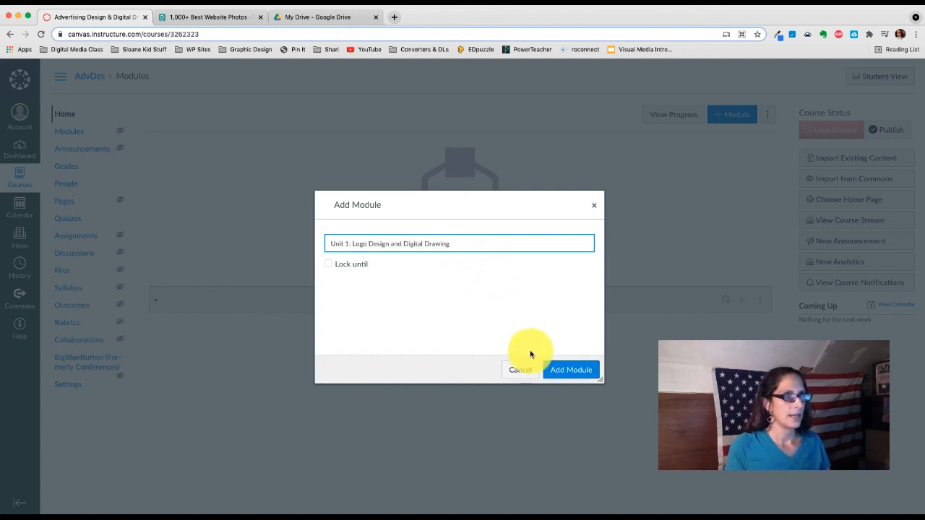
click(560, 372)
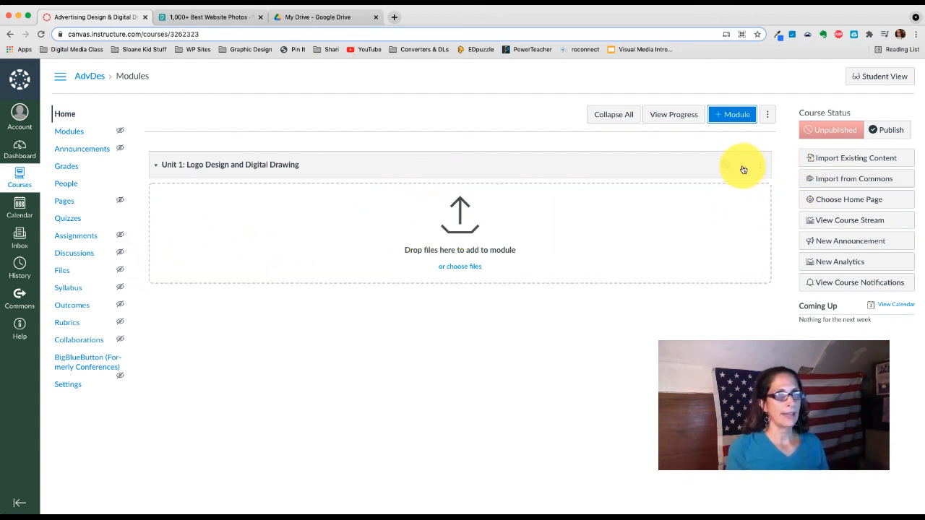
- Add the existing Logo Lesson 1 Quiz to the Unit 1: Logo Design and Digital Drawing module with indentation set to Don't Indent
click(743, 169)
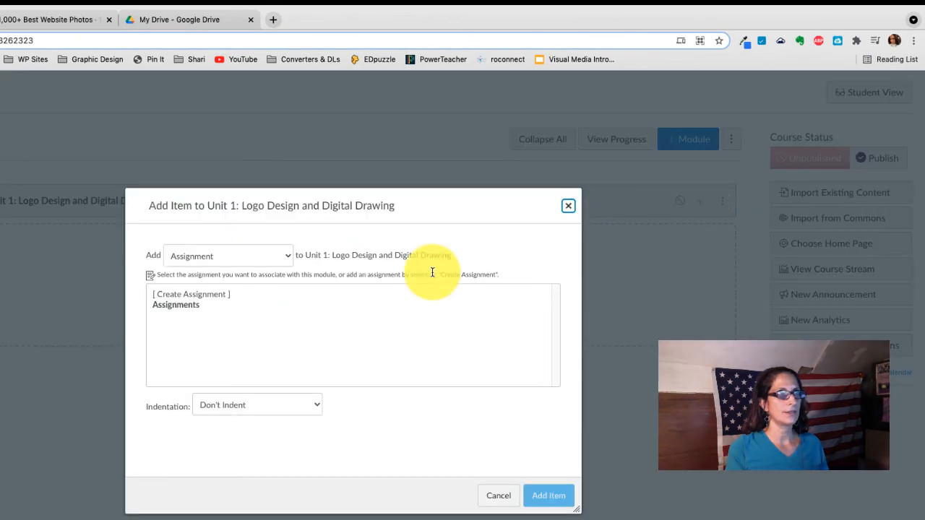
click(289, 260)
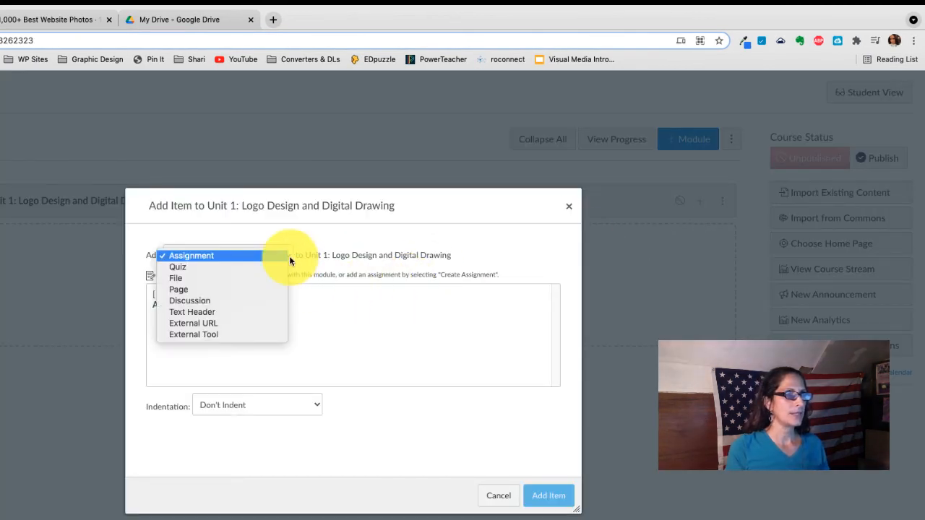
click(279, 267)
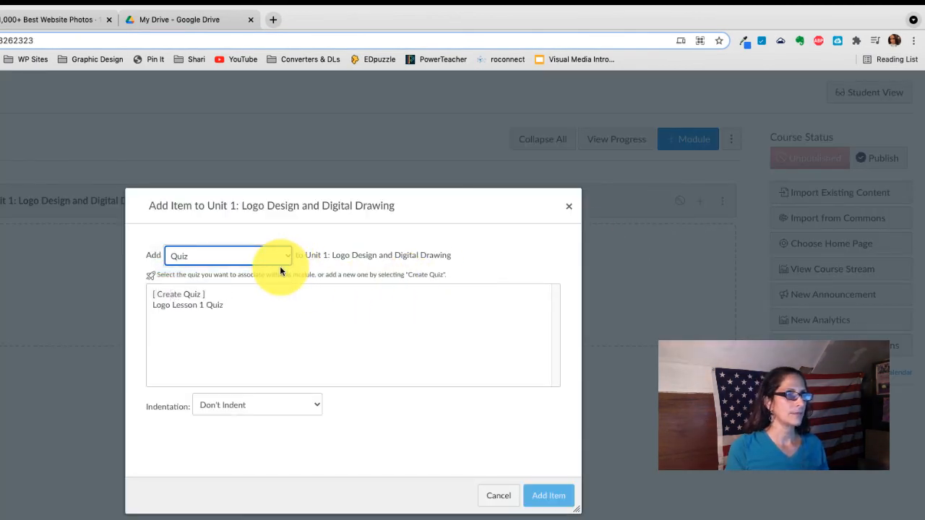
click(206, 306)
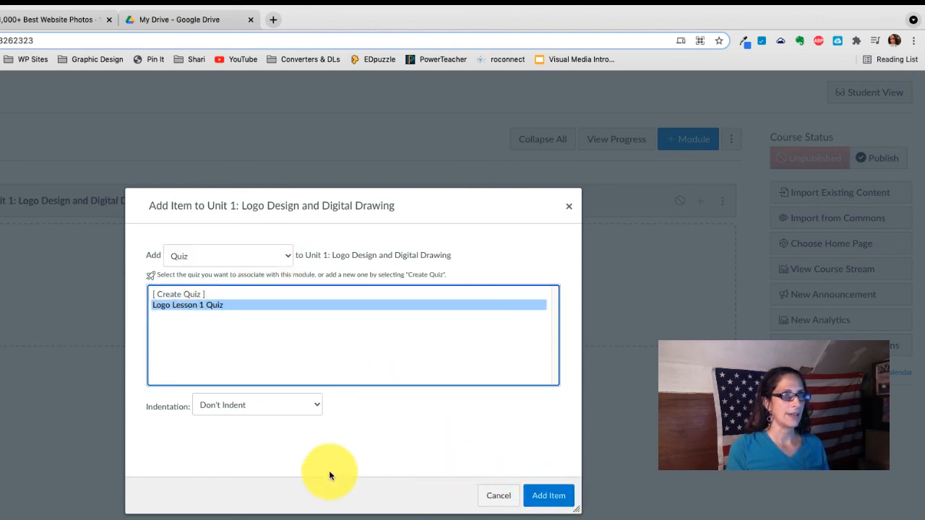
click(265, 407)
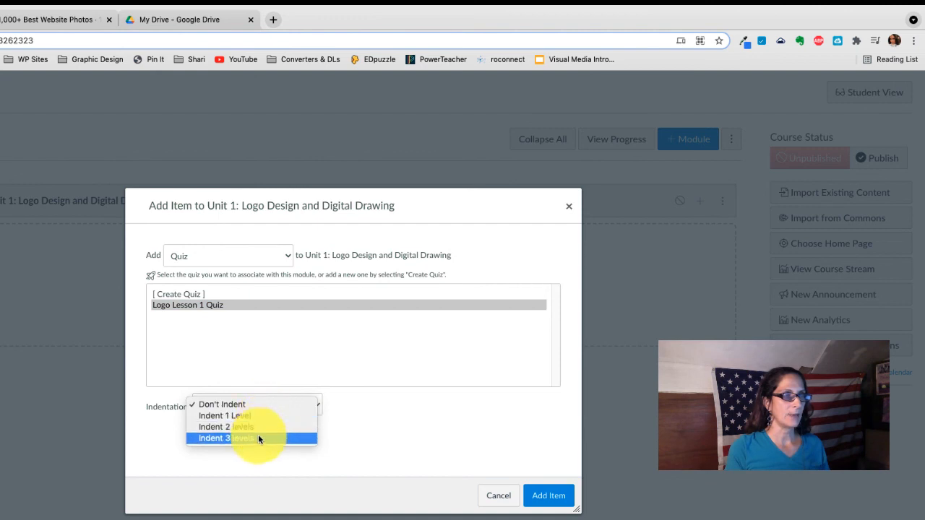
click(256, 403)
click(549, 505)
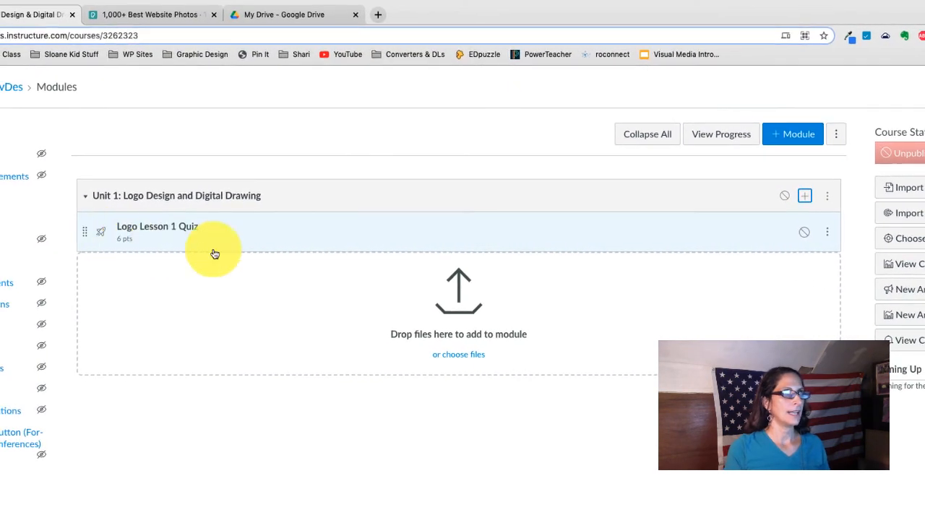
- Increase the indent of the Logo Lesson 1 Quiz within the Unit 1 module
click(828, 235)
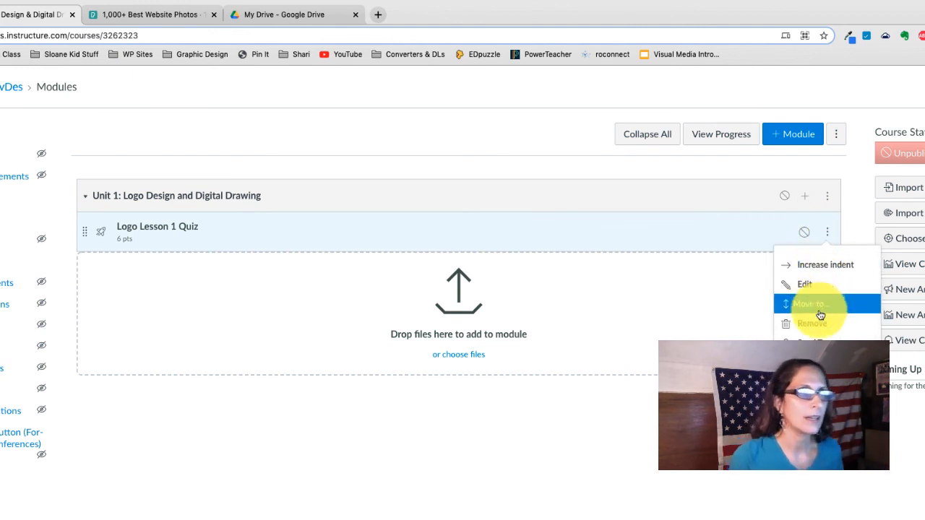
click(831, 266)
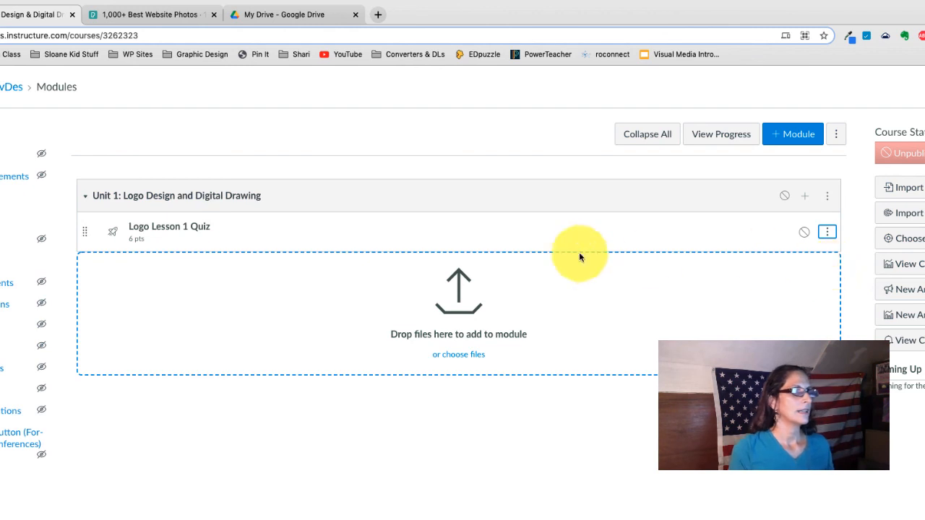
click(827, 234)
click(817, 270)
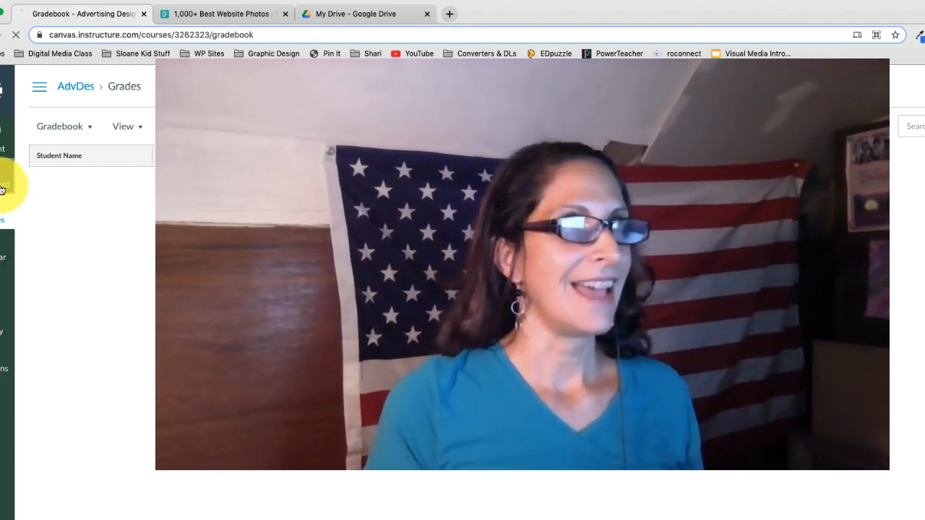
- Return from the Advertising Design course's gradebook to the dashboard
click(2, 189)
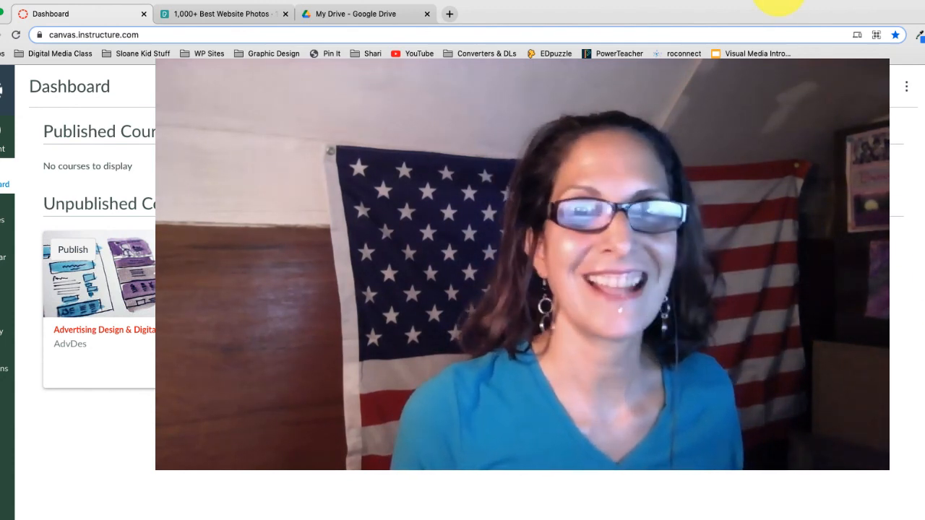
click(780, 2)
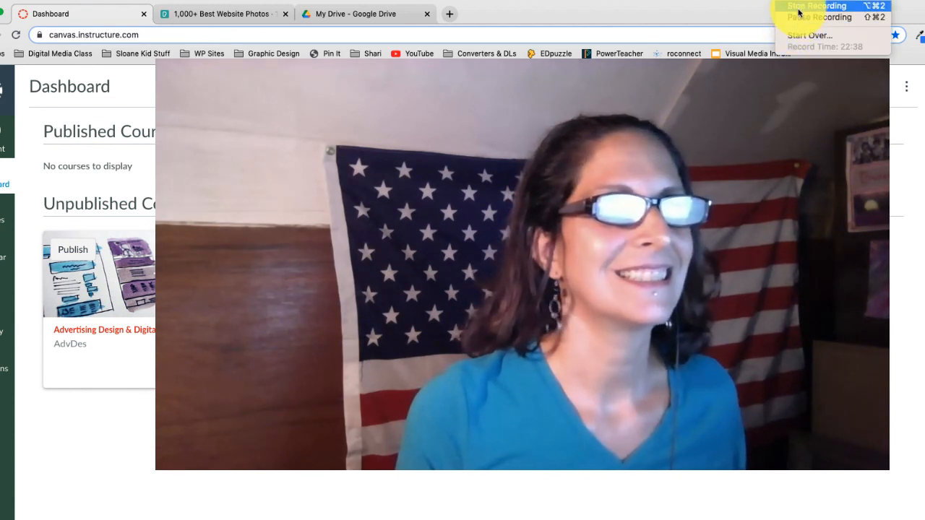